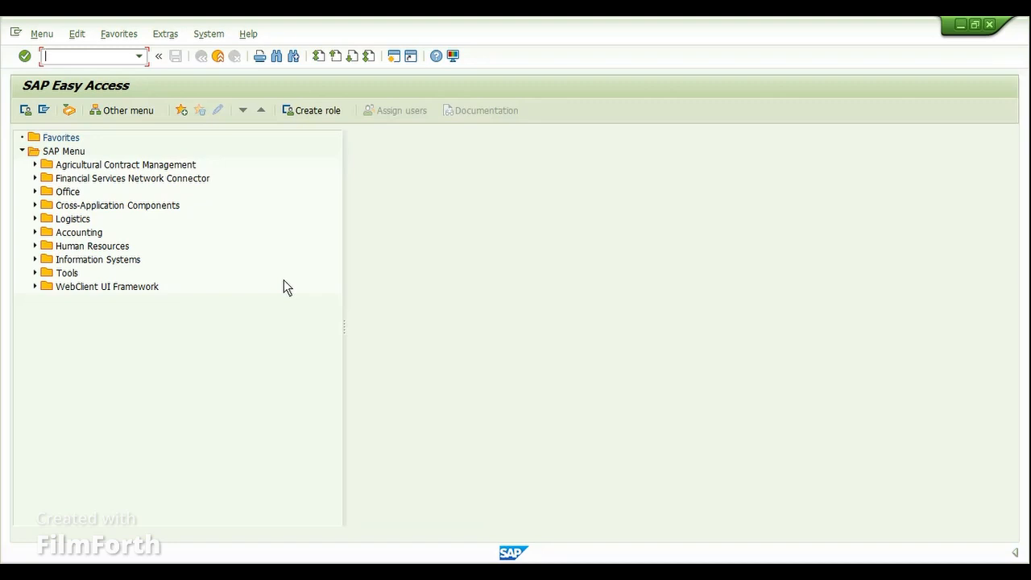
# Open the stock/requirements list (MD04) for material AM2-600 in plant 1000.
pyautogui.write('MD04')
pyautogui.press('Return')
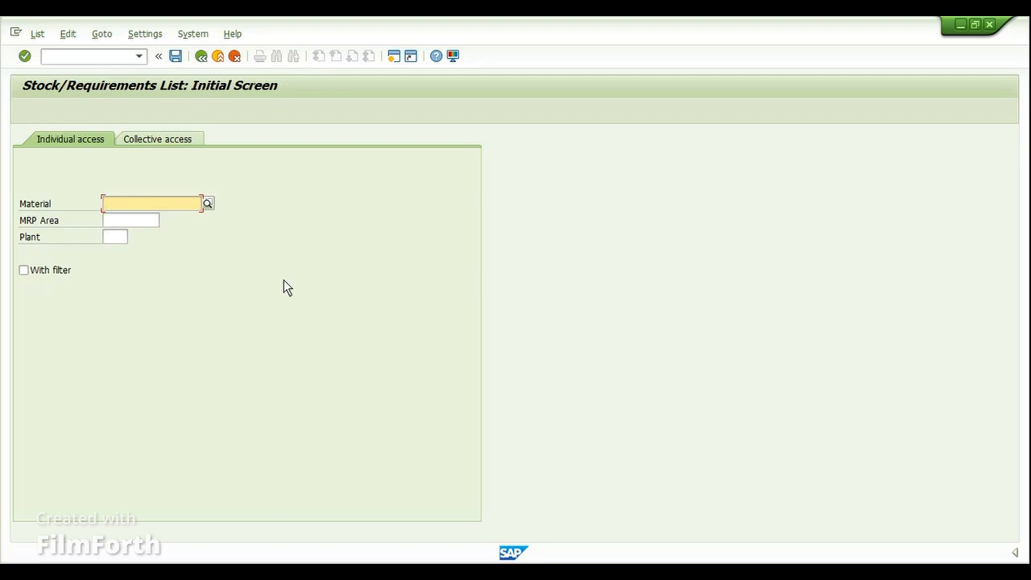
pyautogui.write('AM2')
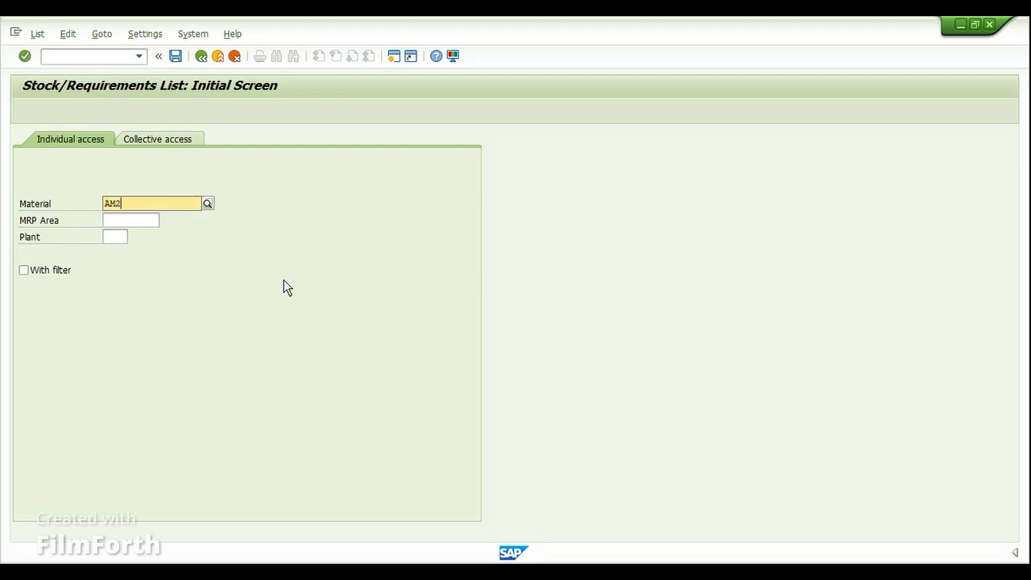
pyautogui.write('-600')
pyautogui.press('Return')
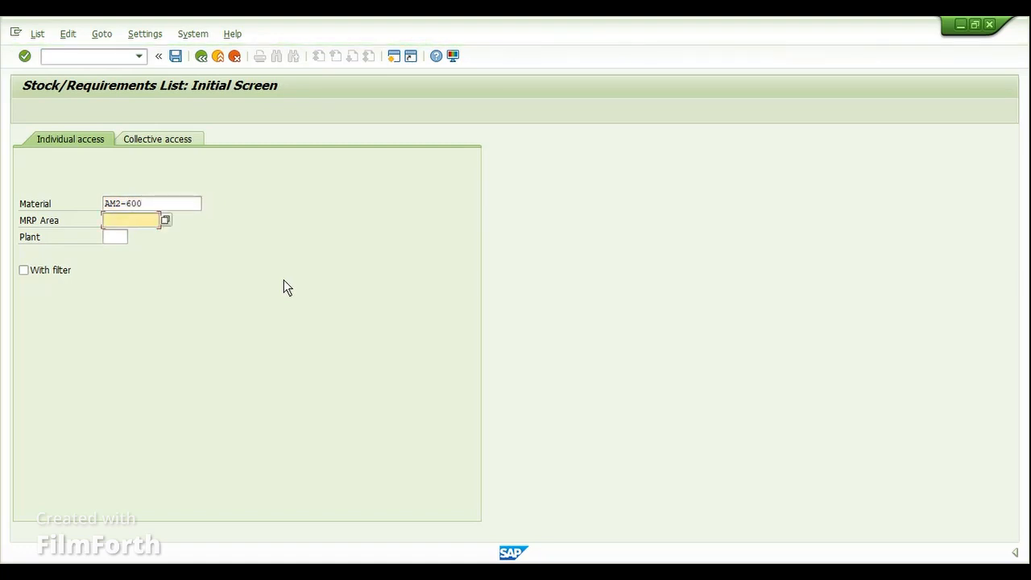
pyautogui.press('Tab')
pyautogui.write('1000')
pyautogui.press('Return')
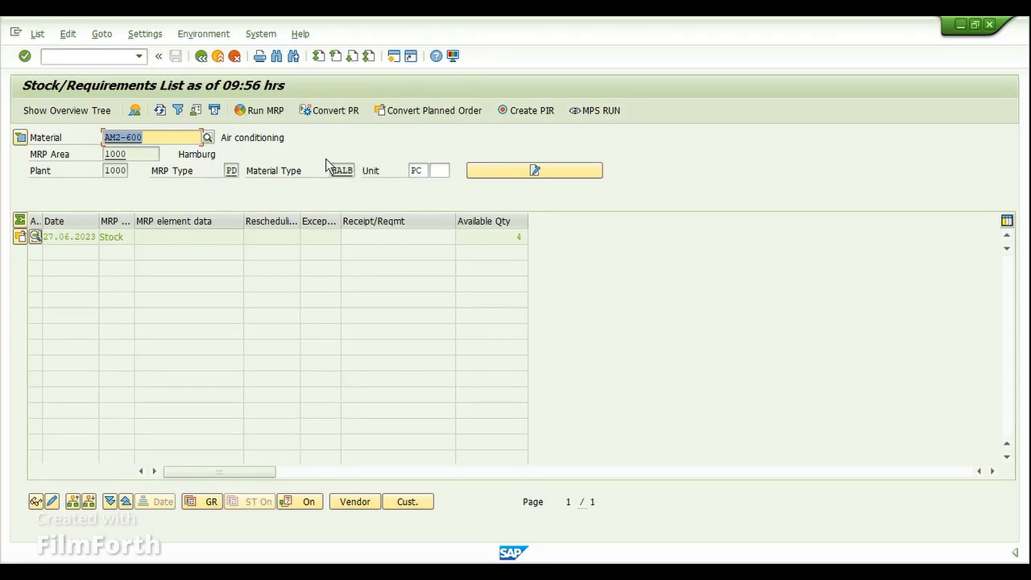
# Display the material BOM (CS03) of AM2-600 in a new session, with BOM usage 1.
pyautogui.click(160, 139)
pyautogui.hotkey('ctrl', '/')
pyautogui.write('/OCS03')
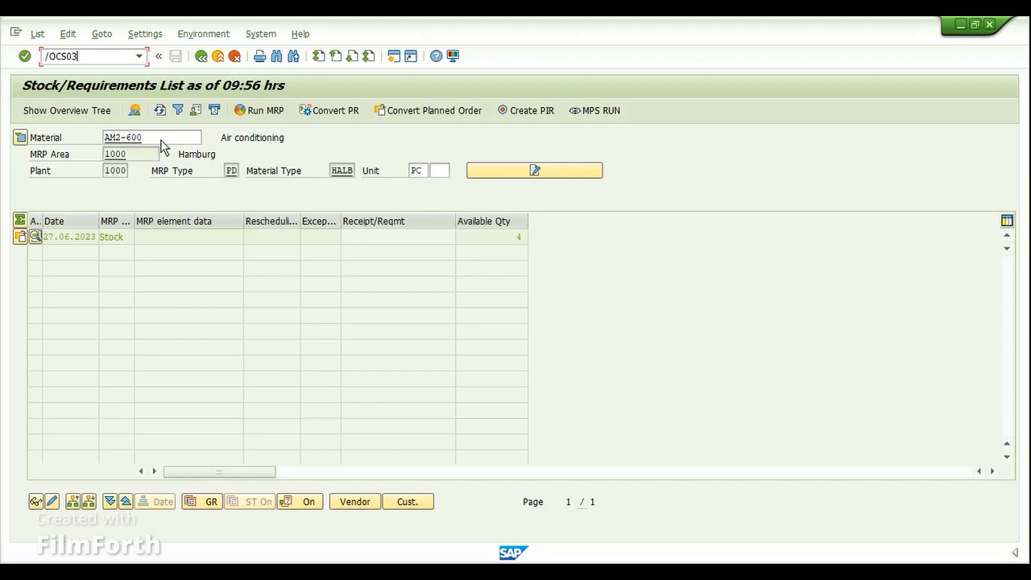
pyautogui.press('Return')
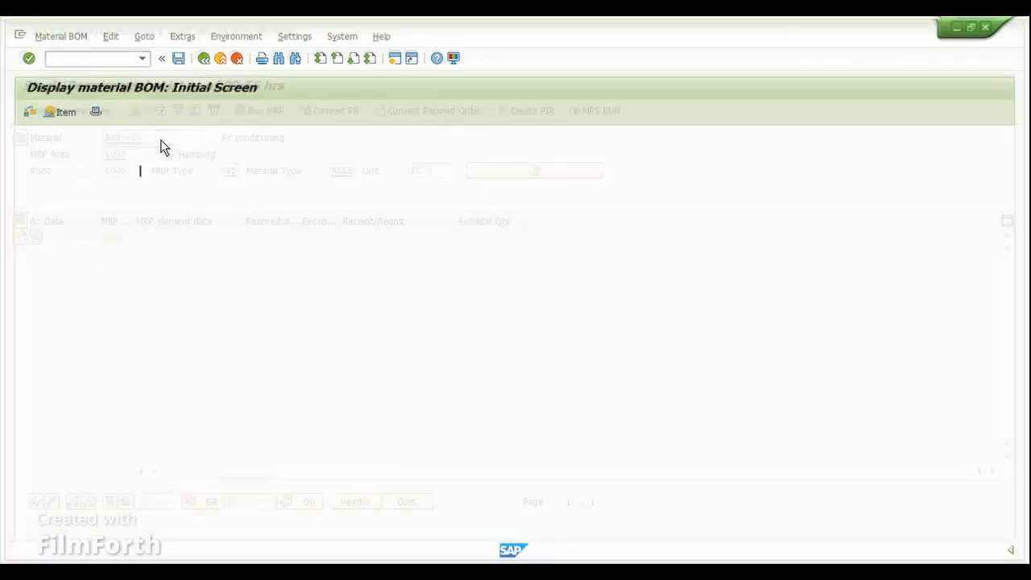
pyautogui.write('AM2-600')
pyautogui.press('Tab')
pyautogui.press('Tab')
pyautogui.write('1')
pyautogui.press('Return')
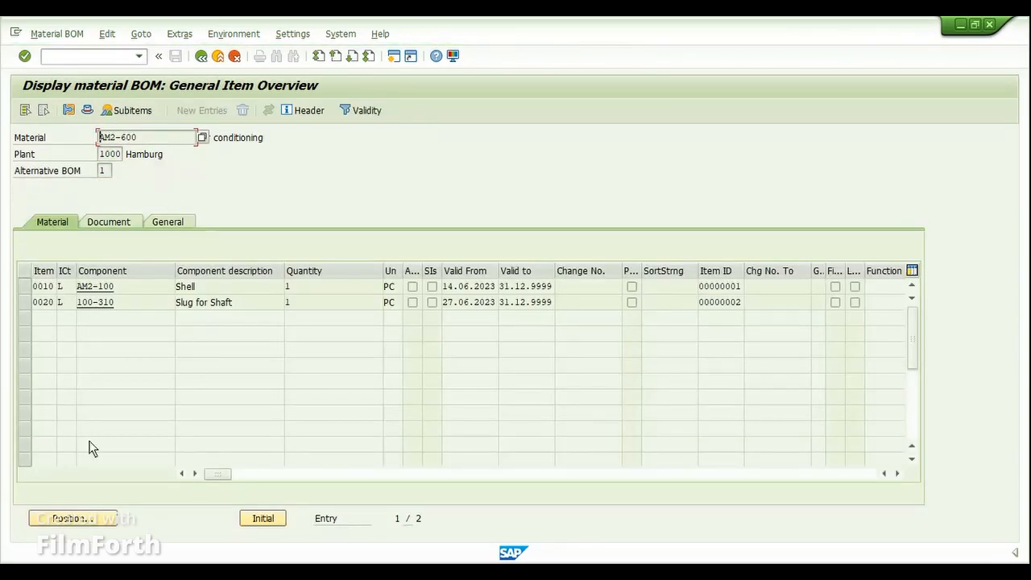
# Review the two BOM components of AM2-600 and return to the stock/requirements list to check the available stock.
pyautogui.click(130, 286)
pyautogui.click(38, 302)
pyautogui.moveTo(414, 534)
pyautogui.click(414, 516)
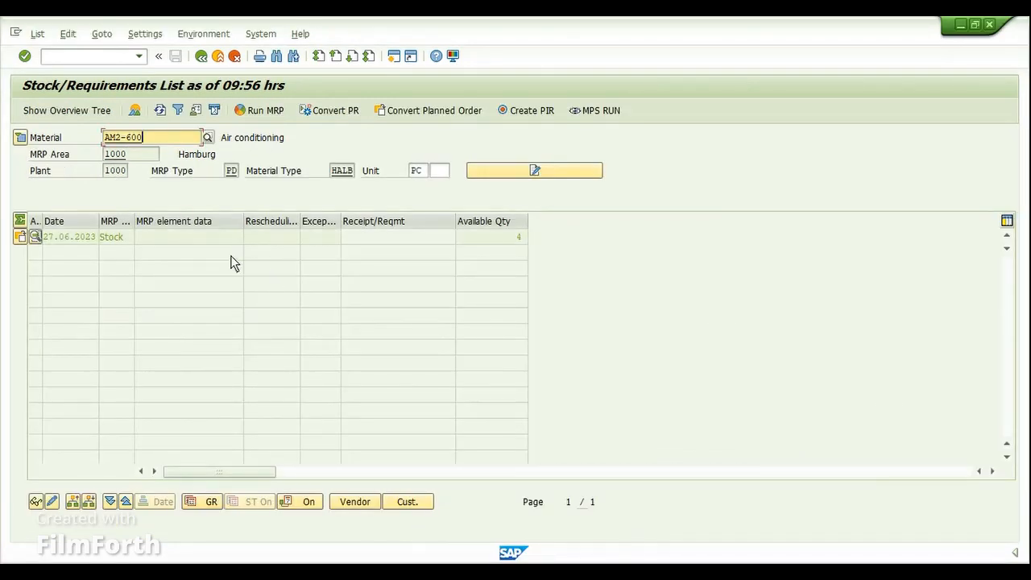
pyautogui.click(512, 237)
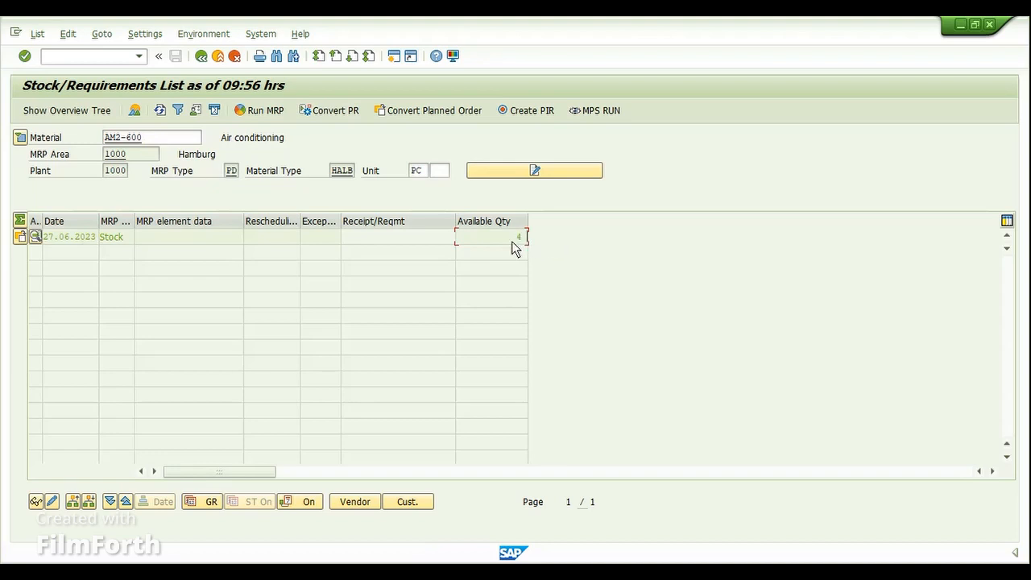
# Check the strategy group and procurement type in the header details of AM2-600 and collapse the details.
pyautogui.click(20, 138)
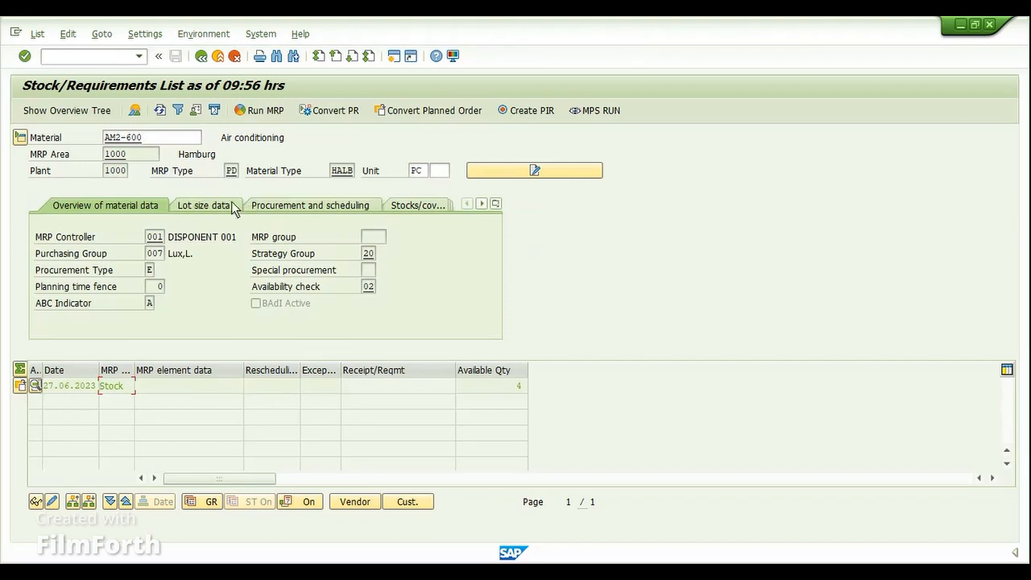
pyautogui.click(369, 254)
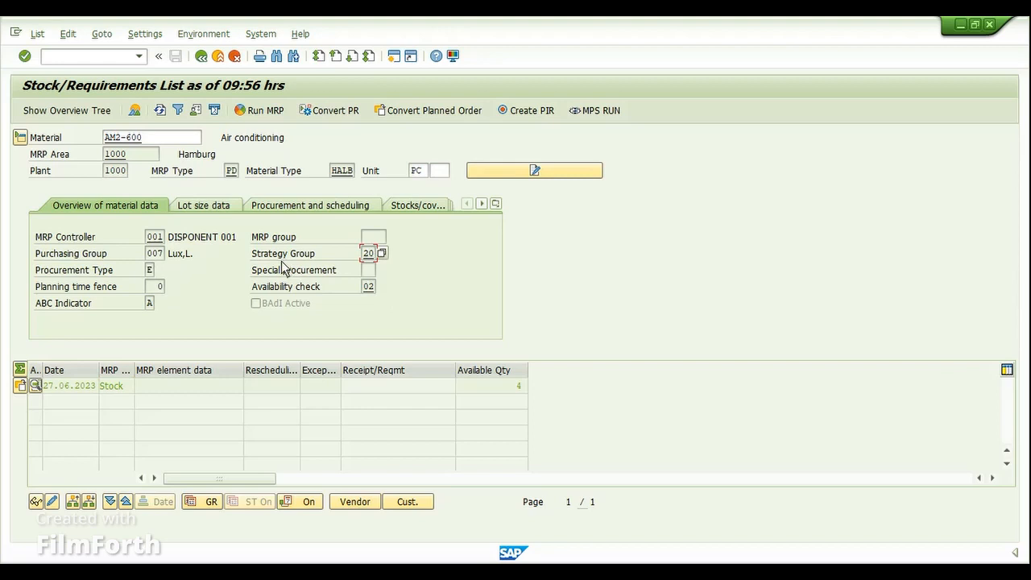
pyautogui.click(150, 271)
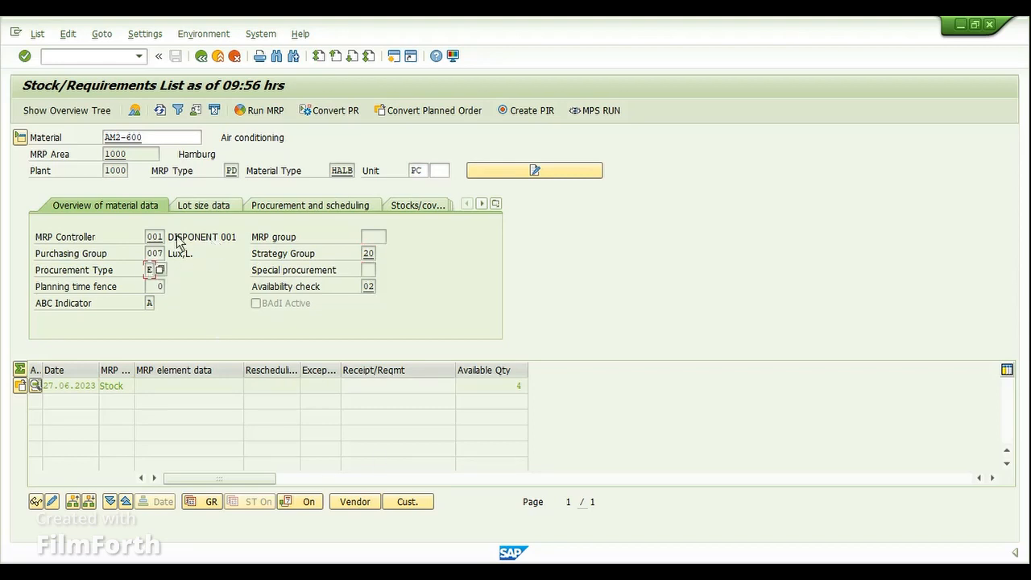
pyautogui.click(22, 138)
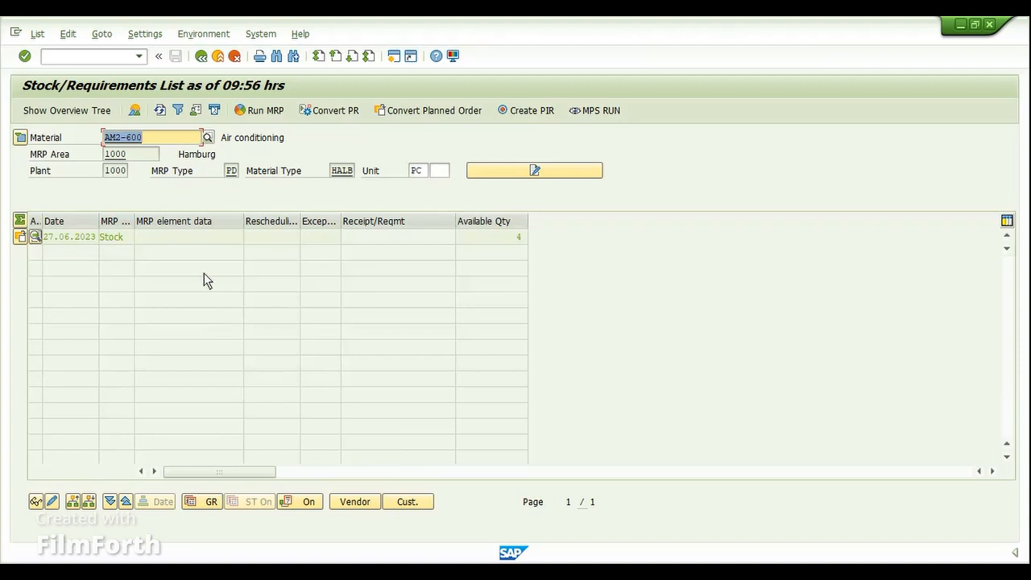
# Start a sales order (VA01) in a new session with order type OR and sales organization 1000.
pyautogui.hotkey('ctrl', '/')
pyautogui.write('/OVA0')
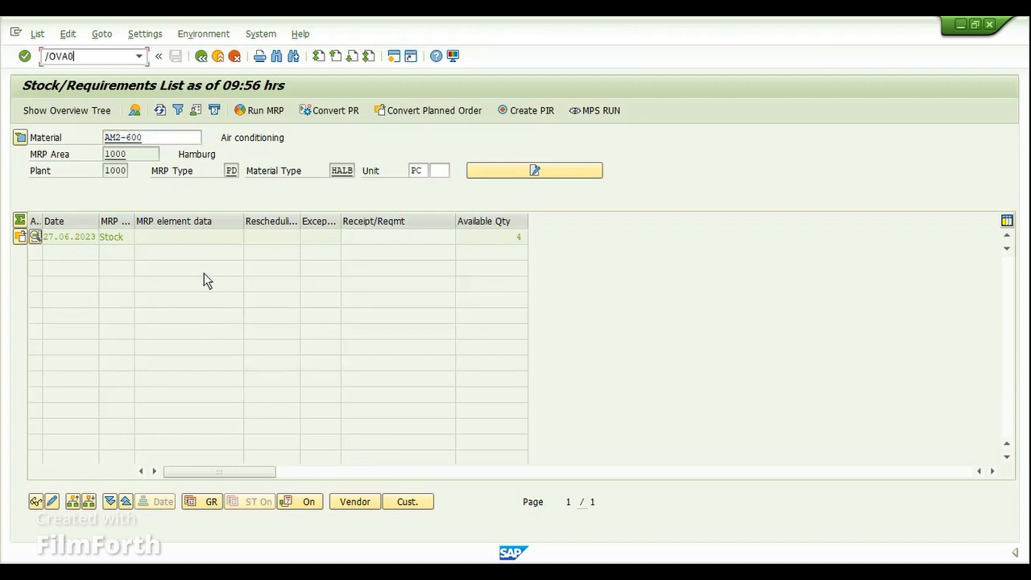
pyautogui.write('1')
pyautogui.press('Return')
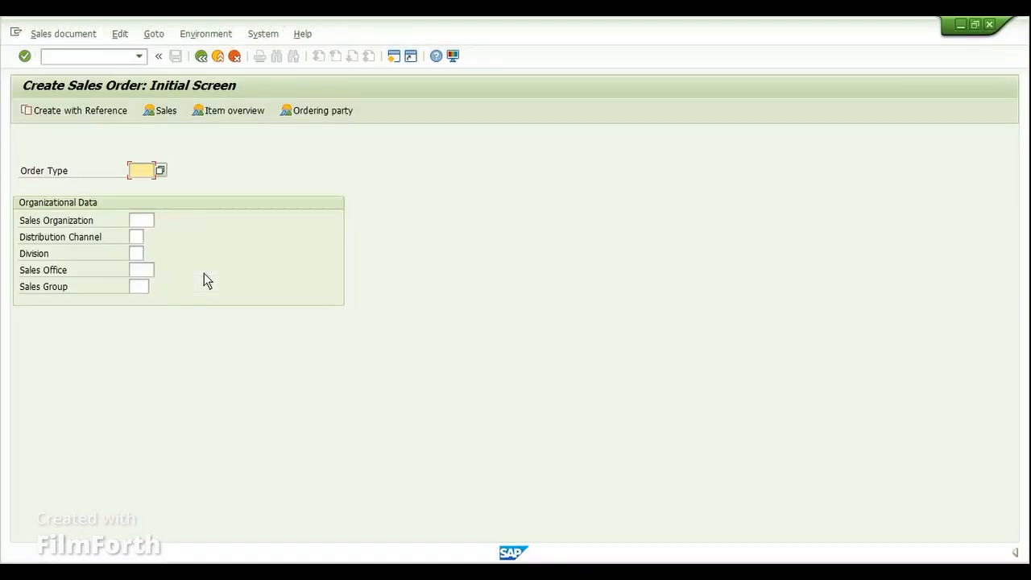
pyautogui.write('or')
pyautogui.press('Tab')
pyautogui.write('1000')
pyautogui.press('Return')
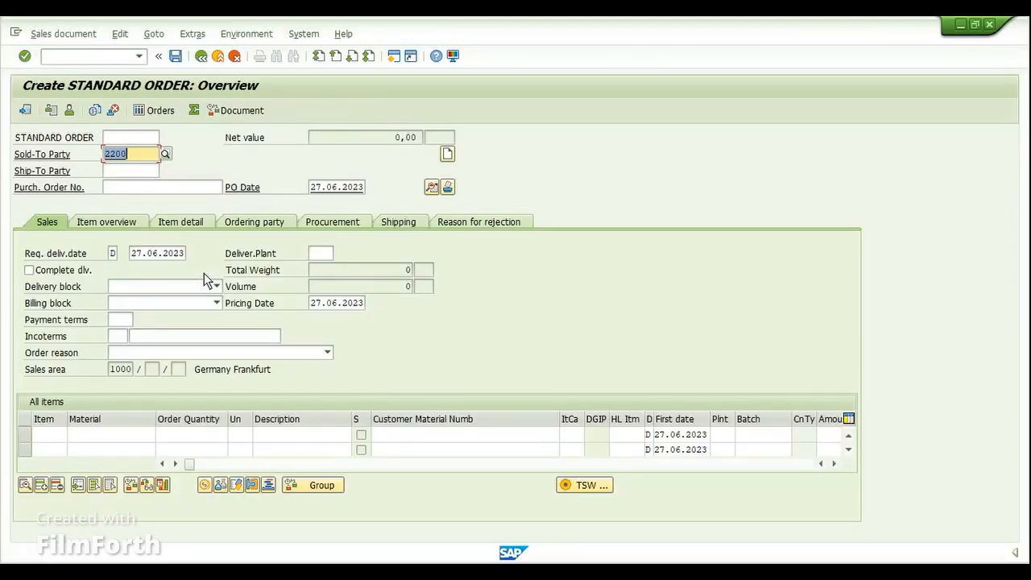
# Enter the same customer number as sold-to party and ship-to party of the standard order.
pyautogui.press('BackSpace')
pyautogui.press('Down')
pyautogui.press('Return')
pyautogui.press('Tab')
pyautogui.press('BackSpace')
pyautogui.press('Down')
pyautogui.press('Return')
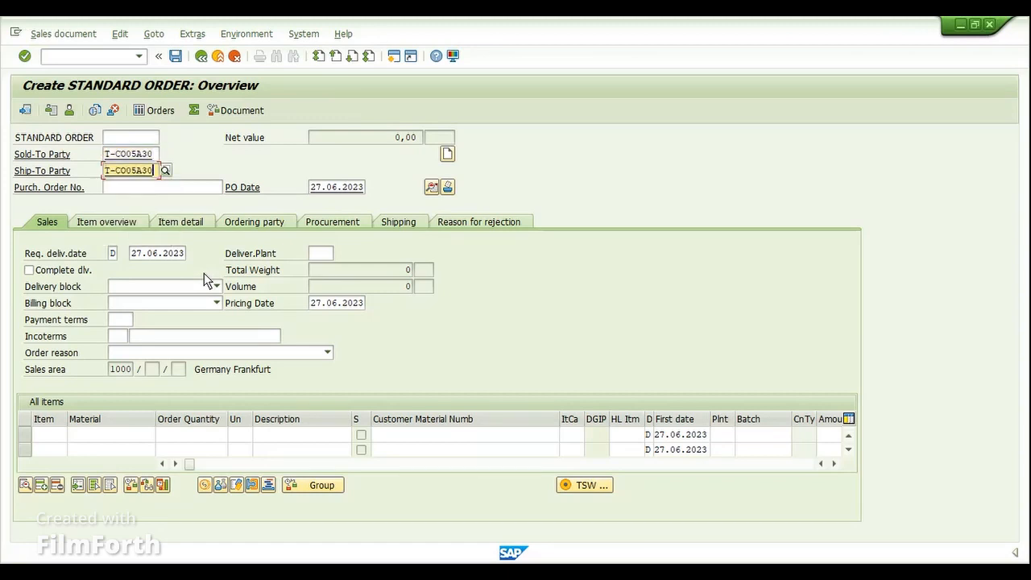
# Enter the test purchase order number in the standard order's header.
pyautogui.press('Tab')
pyautogui.press('Down')
pyautogui.press('Return')
pyautogui.press('BackSpace')
pyautogui.write('10')
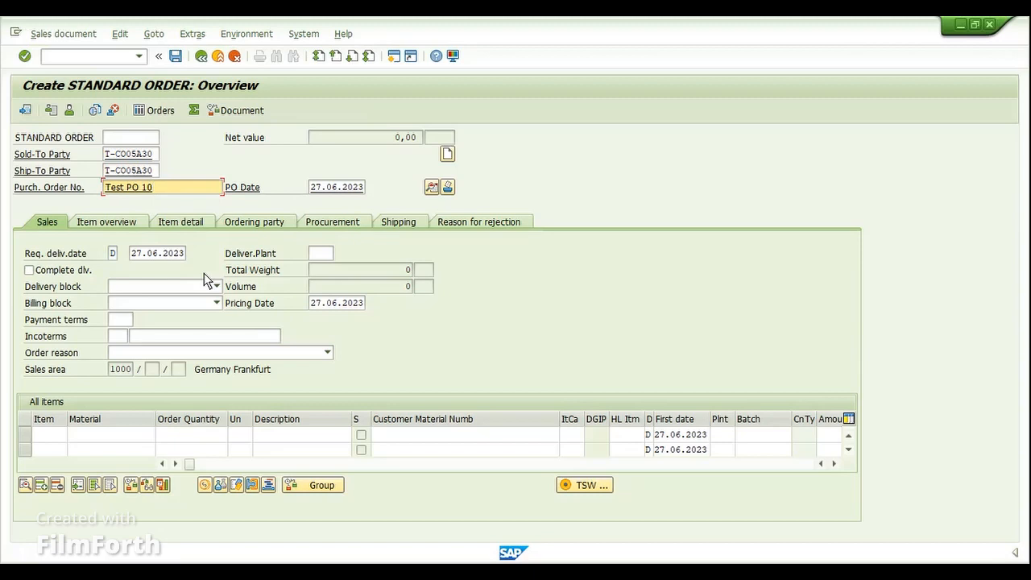
# Add an order item for AM2-600 with quantity 2 and plant 1000, assigning sales area 1000/10/00 (Final customer sales / Cross-division).
pyautogui.click(114, 432)
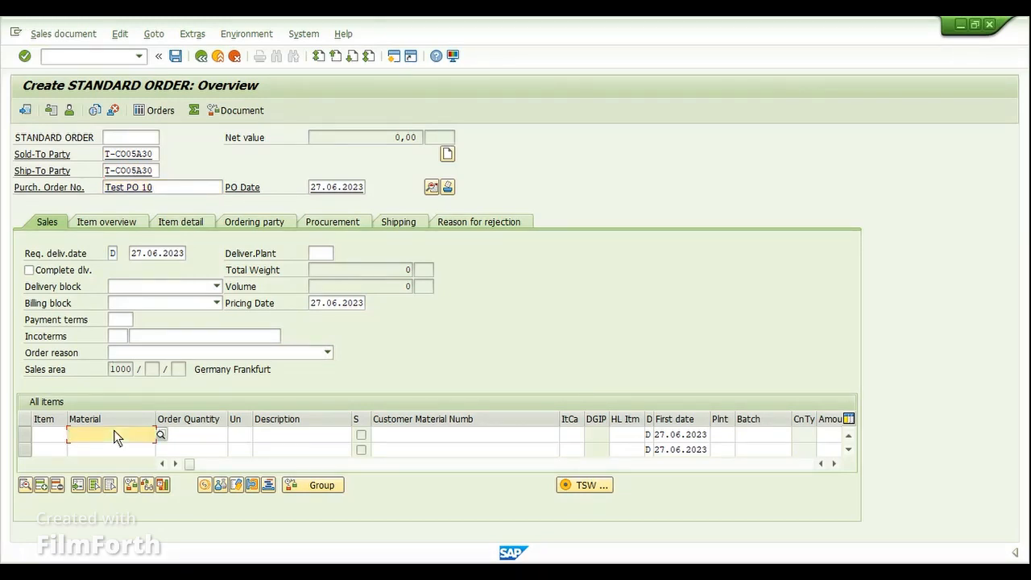
pyautogui.write('AM2-600')
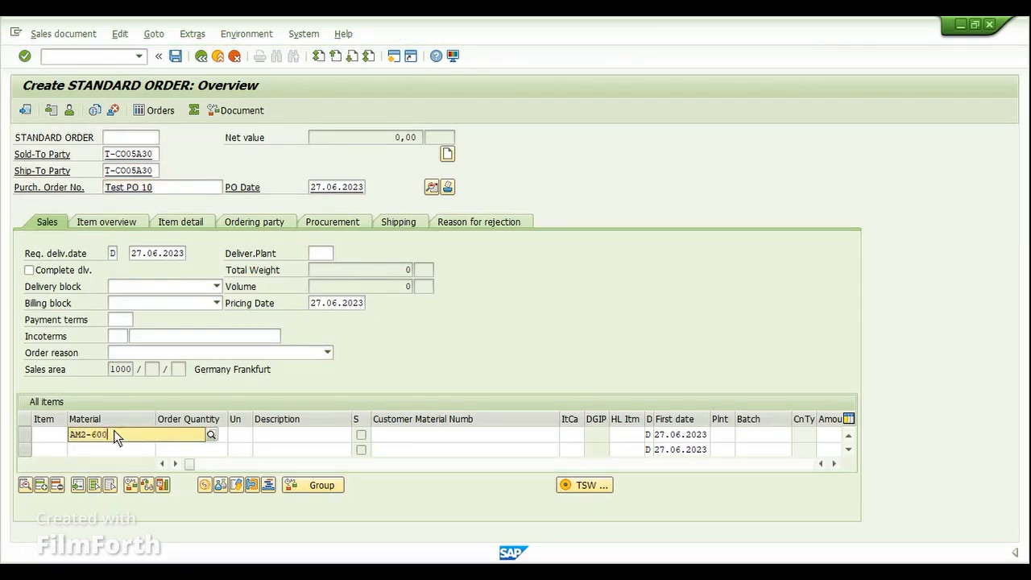
pyautogui.press('Tab')
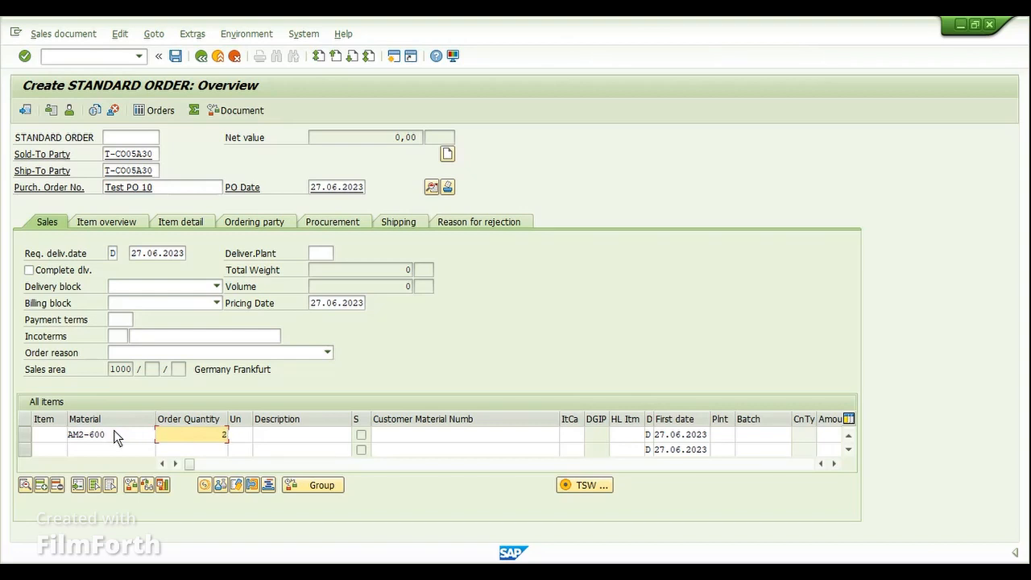
pyautogui.write('2')
pyautogui.press('Tab')
pyautogui.press('Tab')
pyautogui.press('Tab')
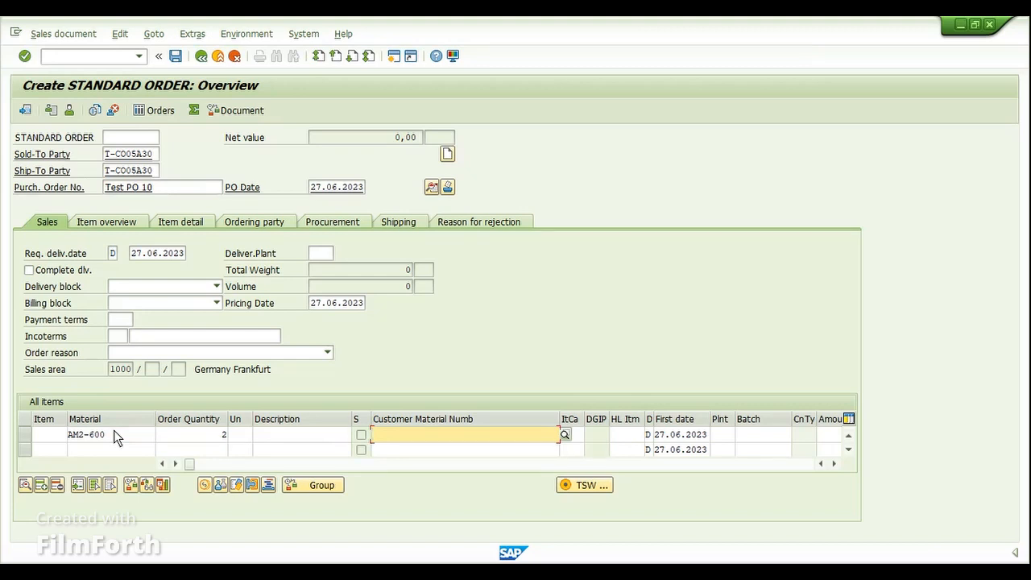
pyautogui.press('Tab')
pyautogui.press('Tab')
pyautogui.press('Tab')
pyautogui.press('Tab')
pyautogui.press('Tab')
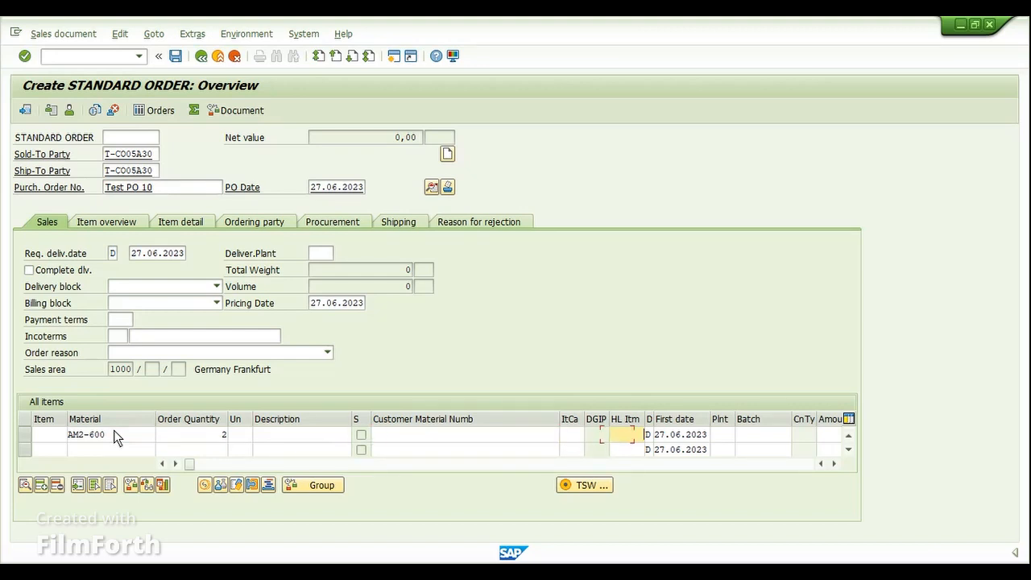
pyautogui.write('1000')
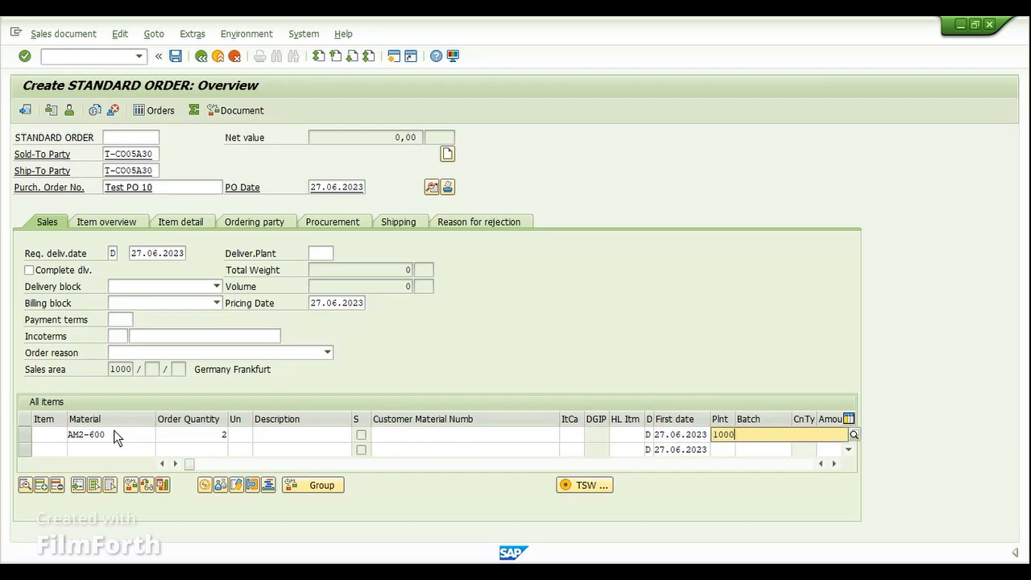
pyautogui.press('Return')
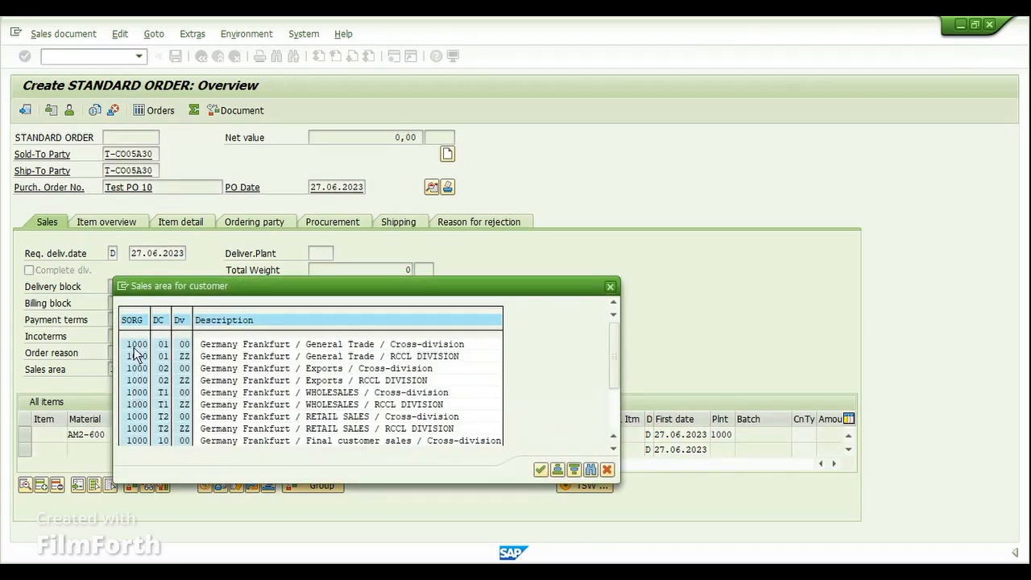
pyautogui.doubleClick(141, 441)
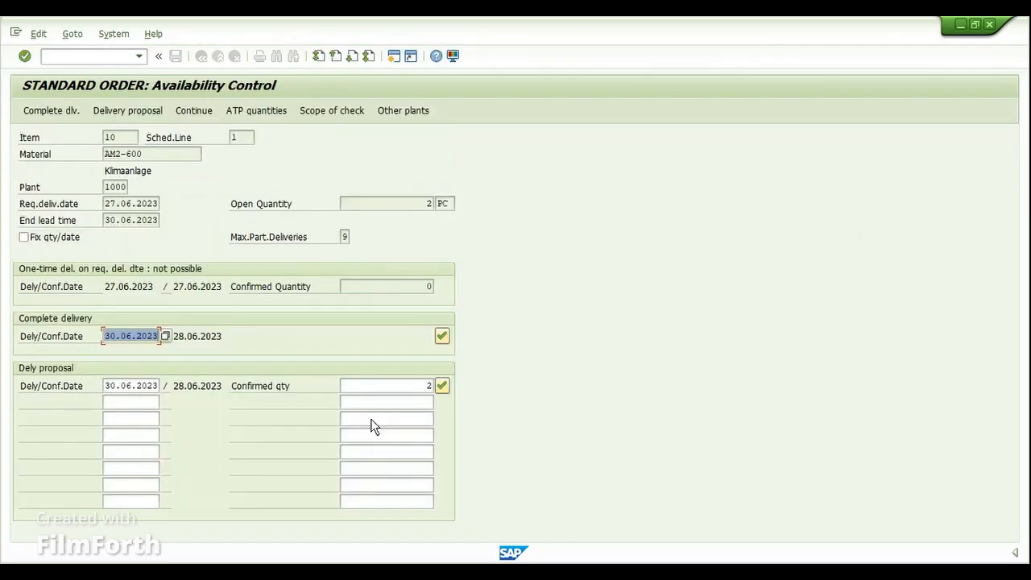
# Accept the delivery proposal for the AM2-600 item and save the sales order as an incomplete document.
pyautogui.click(441, 386)
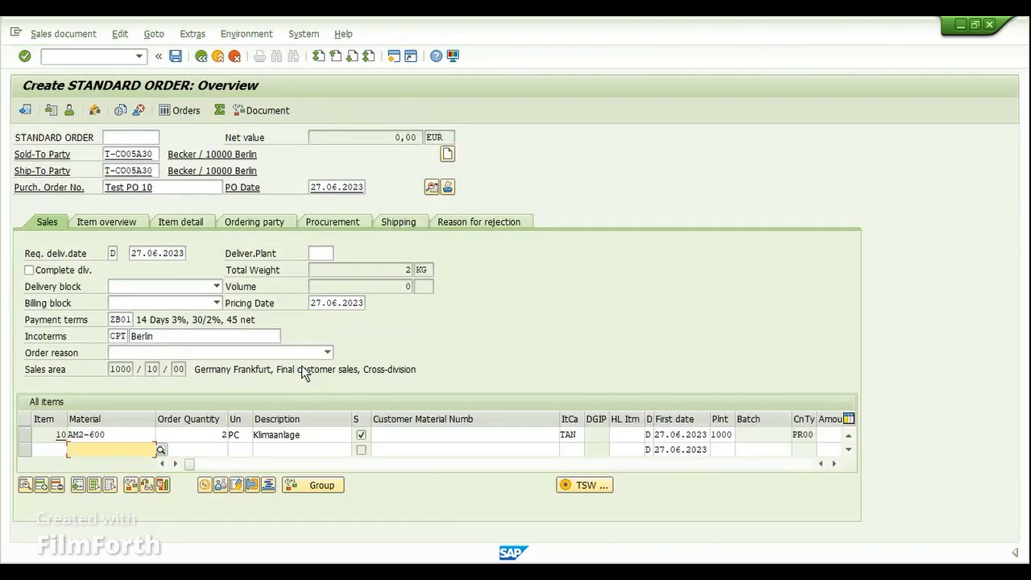
pyautogui.click(179, 64)
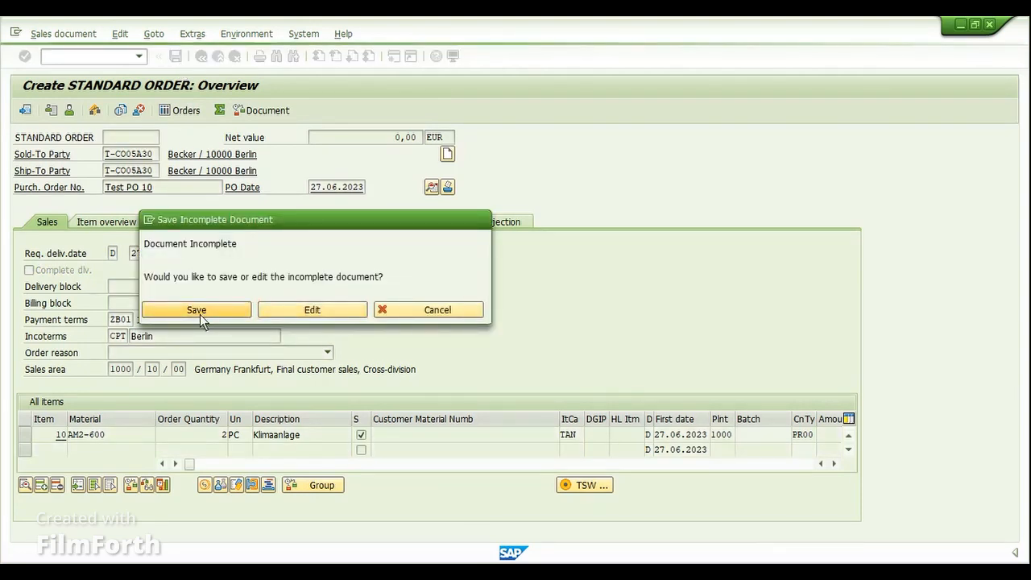
pyautogui.click(200, 314)
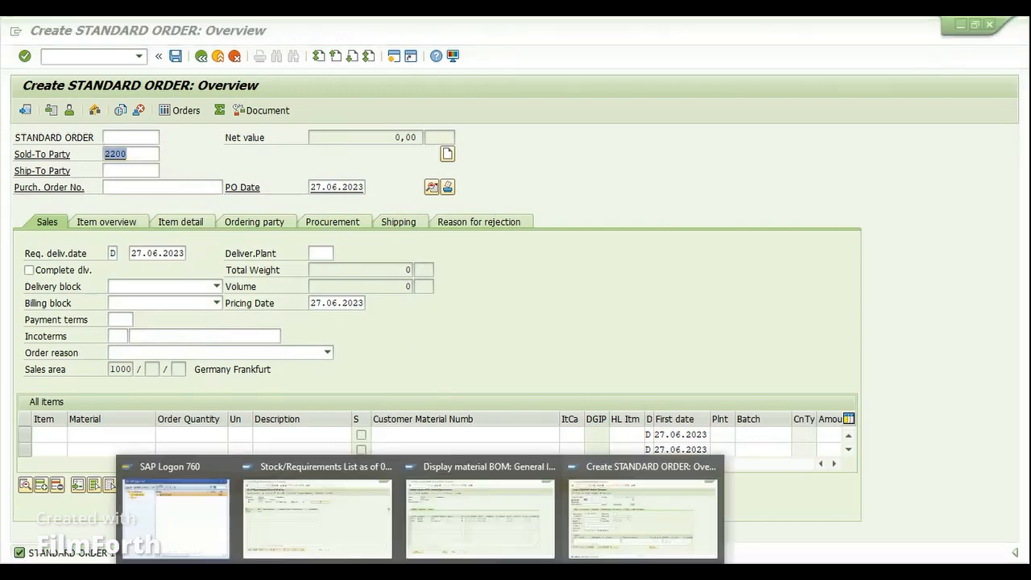
# Switch to the stock/requirements list of AM2-600, refresh it and widen the MRP element data column.
pyautogui.click(301, 506)
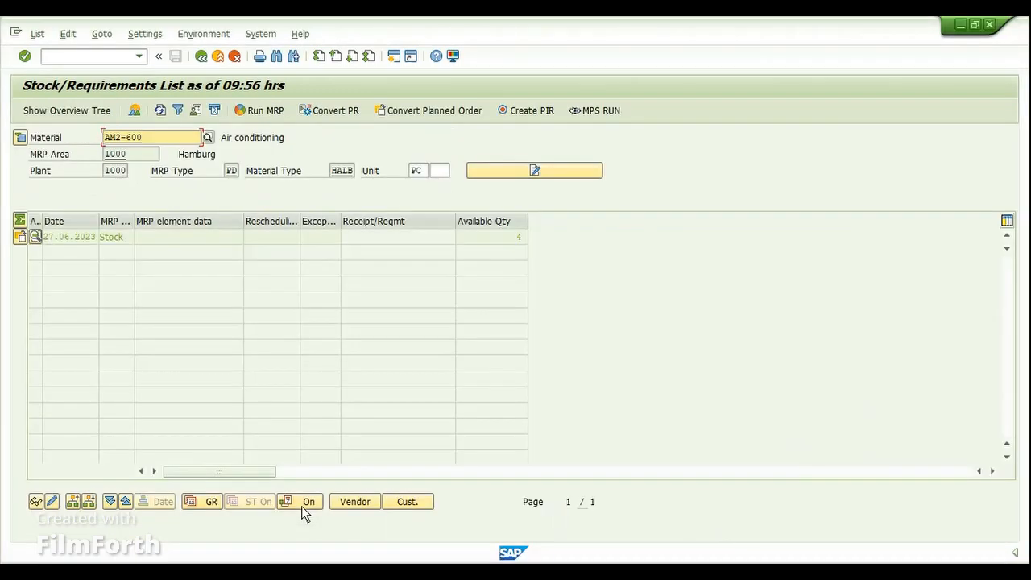
pyautogui.click(160, 110)
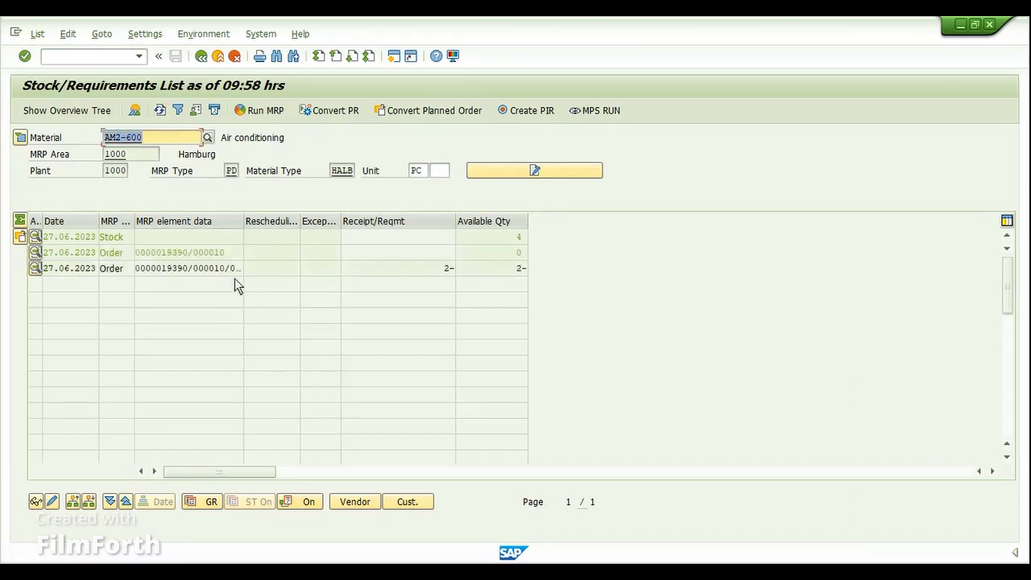
pyautogui.moveTo(244, 227); pyautogui.dragTo(286, 227)
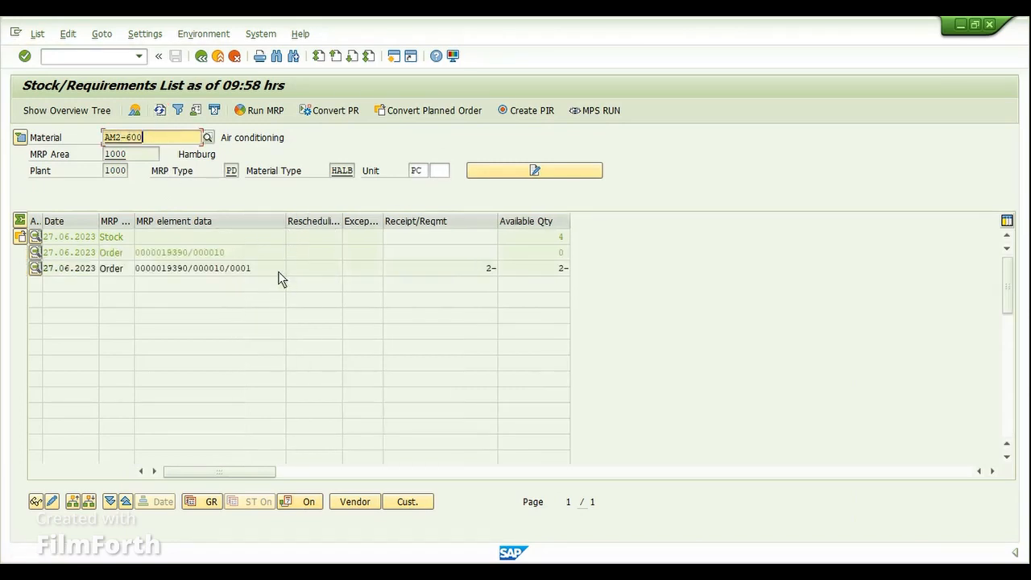
# Examine the new sales order requirement against the available quantity of AM2-600.
pyautogui.click(274, 276)
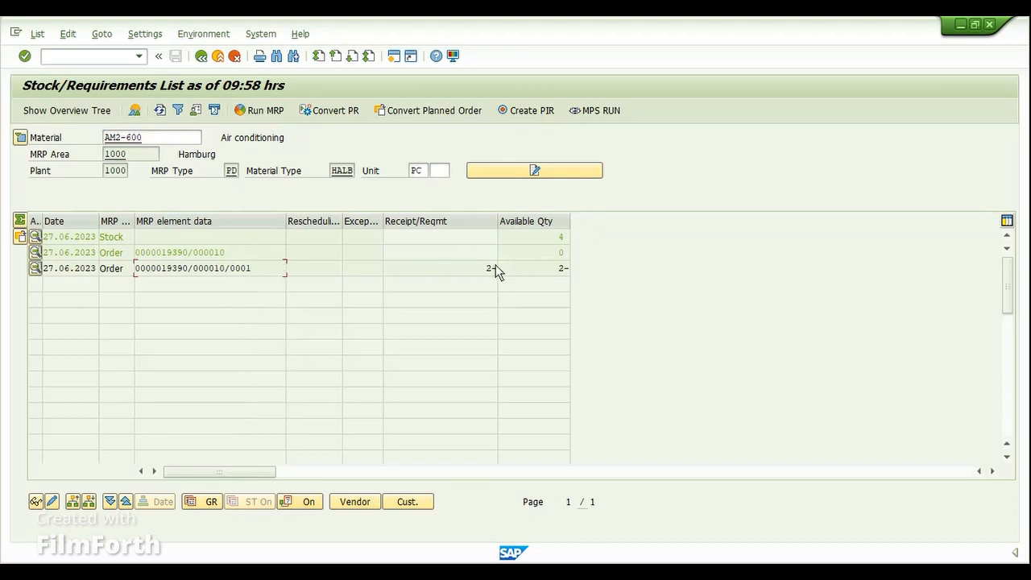
pyautogui.click(529, 242)
pyautogui.click(253, 274)
pyautogui.click(266, 239)
pyautogui.click(529, 236)
pyautogui.moveTo(435, 270); pyautogui.dragTo(502, 268)
# Run single-item, multi-level MRP for AM2-600, check the planning run statistics and return to the stock/requirements list.
pyautogui.click(271, 110)
pyautogui.click(24, 56)
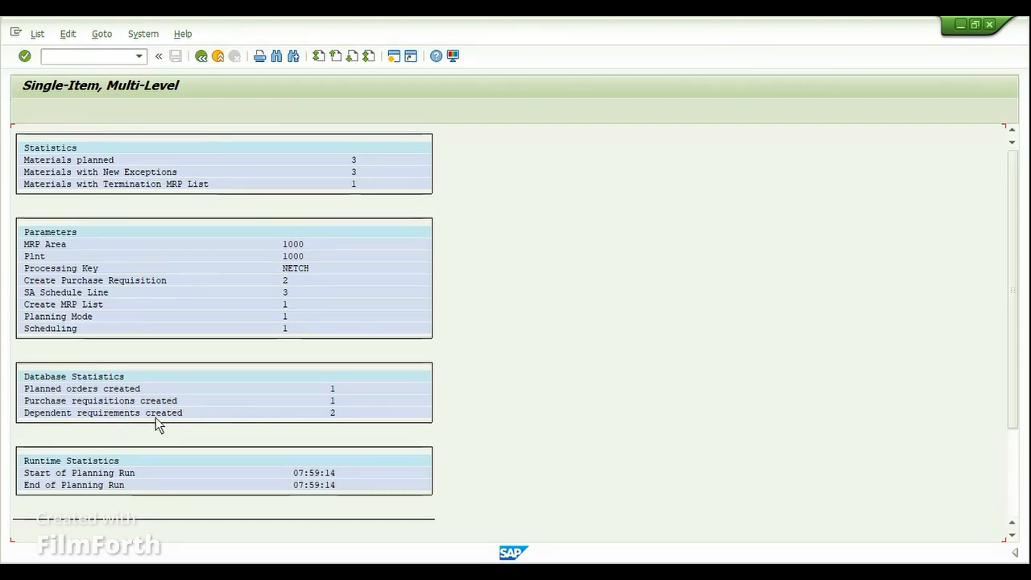
pyautogui.click(333, 413)
pyautogui.click(202, 58)
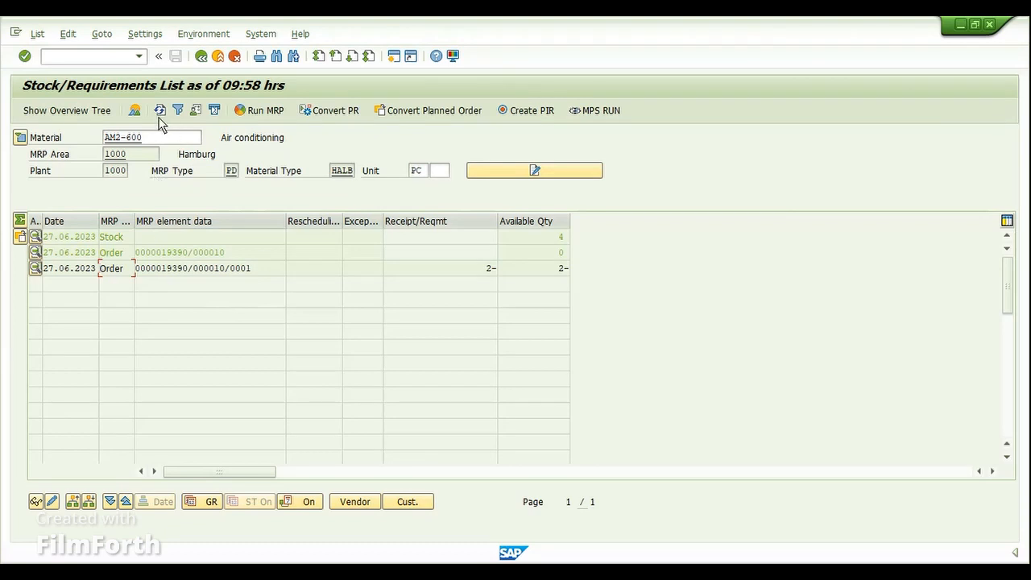
# Refresh the stock/requirements list of AM2-600 and compare the planned order with the sales order requirement.
pyautogui.click(159, 111)
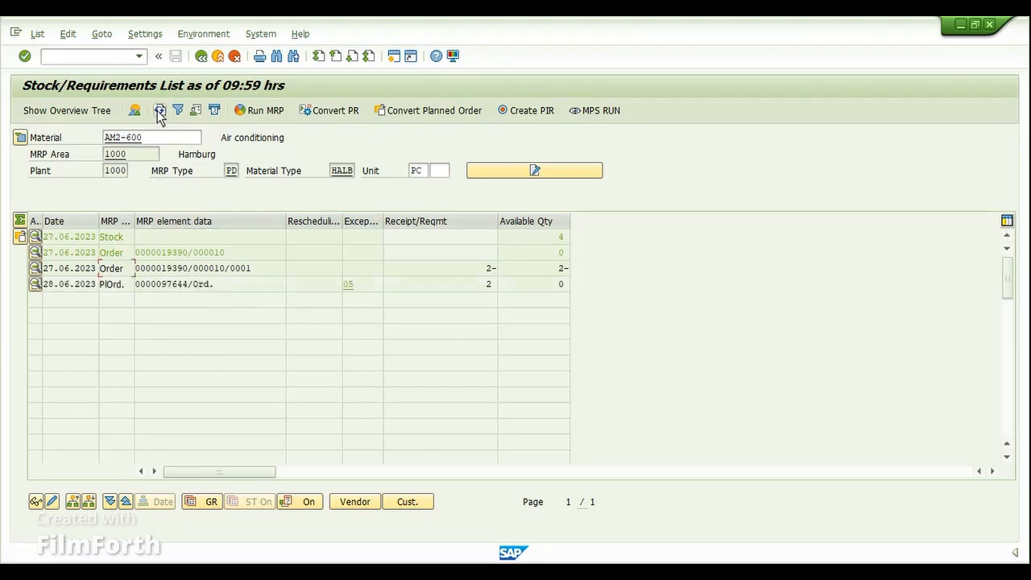
pyautogui.click(232, 287)
pyautogui.moveTo(257, 268); pyautogui.dragTo(139, 273)
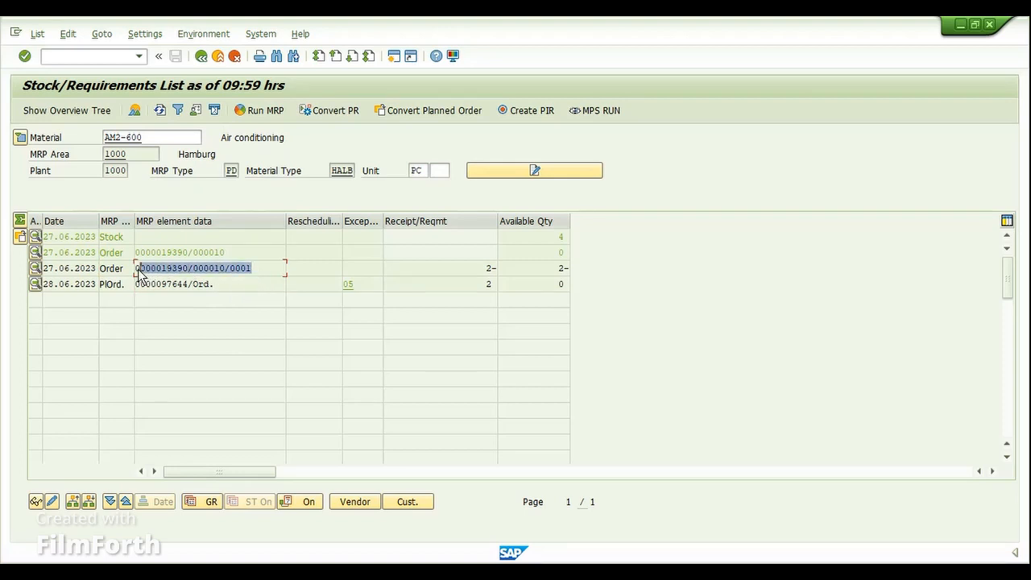
pyautogui.click(140, 269)
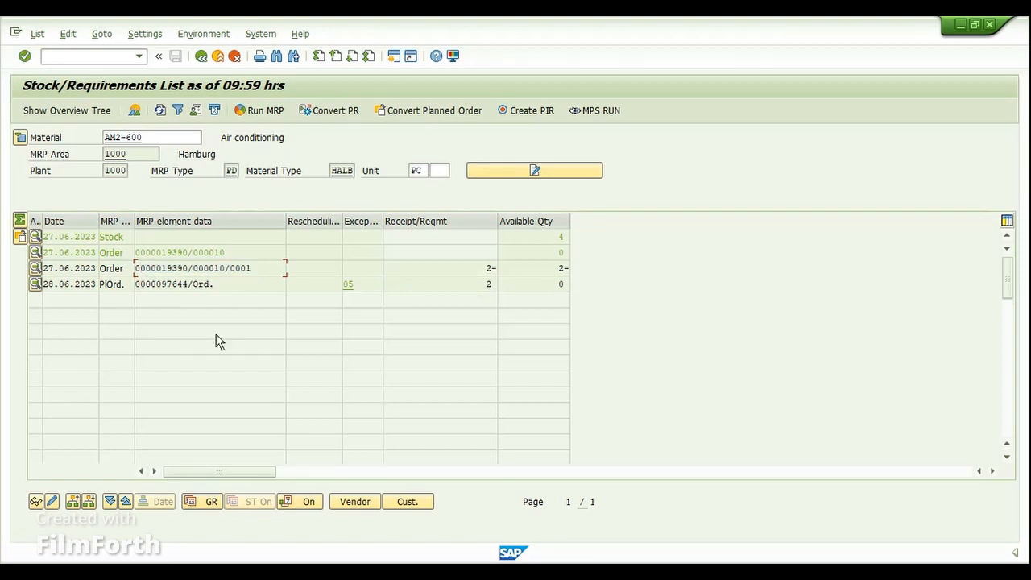
# Open the order report from the planned order's additional data and check how components AM2-100 and 100-310 are covered.
pyautogui.doubleClick(183, 287)
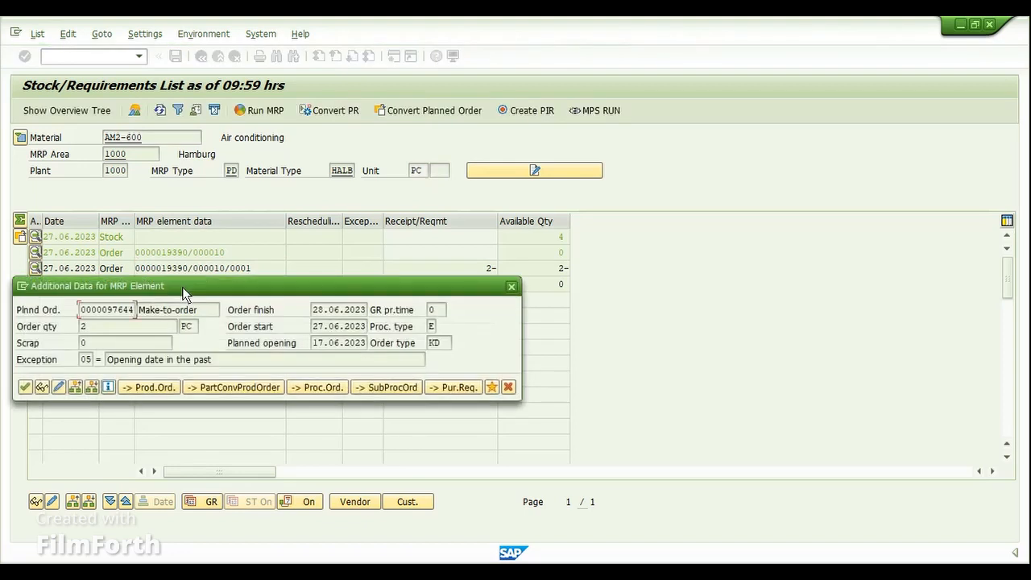
pyautogui.click(92, 387)
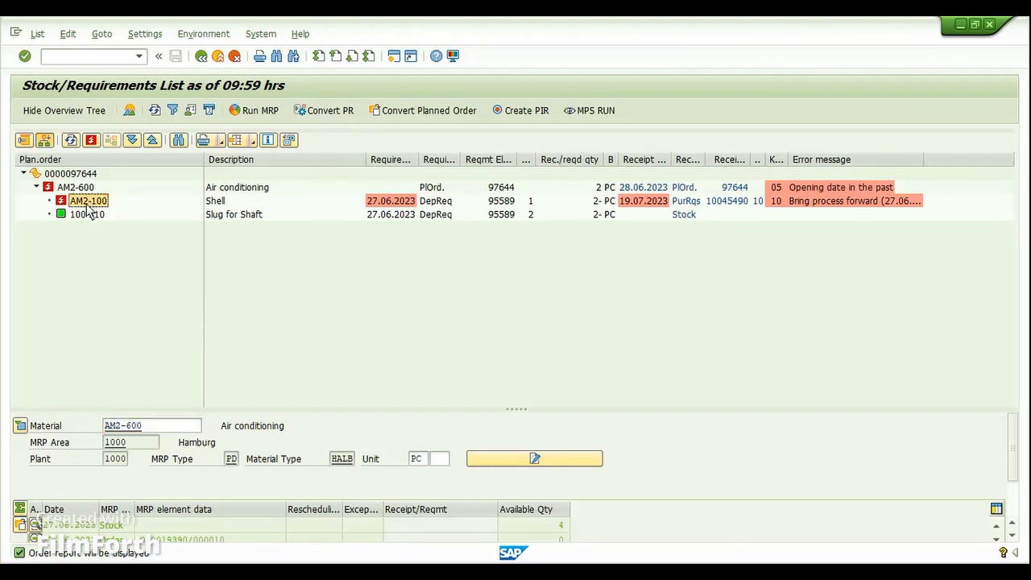
pyautogui.click(73, 212)
pyautogui.click(79, 213)
pyautogui.click(693, 219)
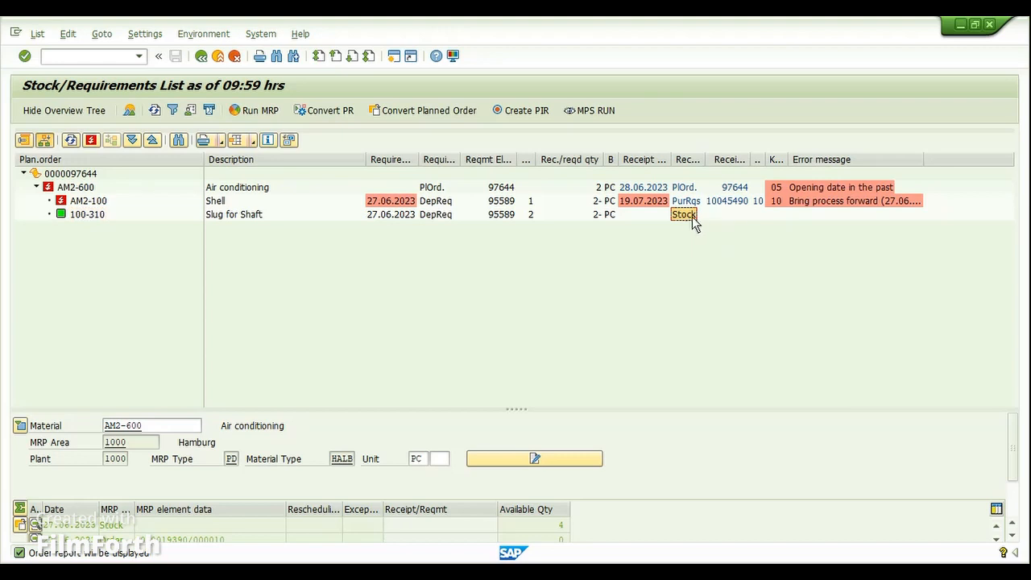
pyautogui.click(78, 203)
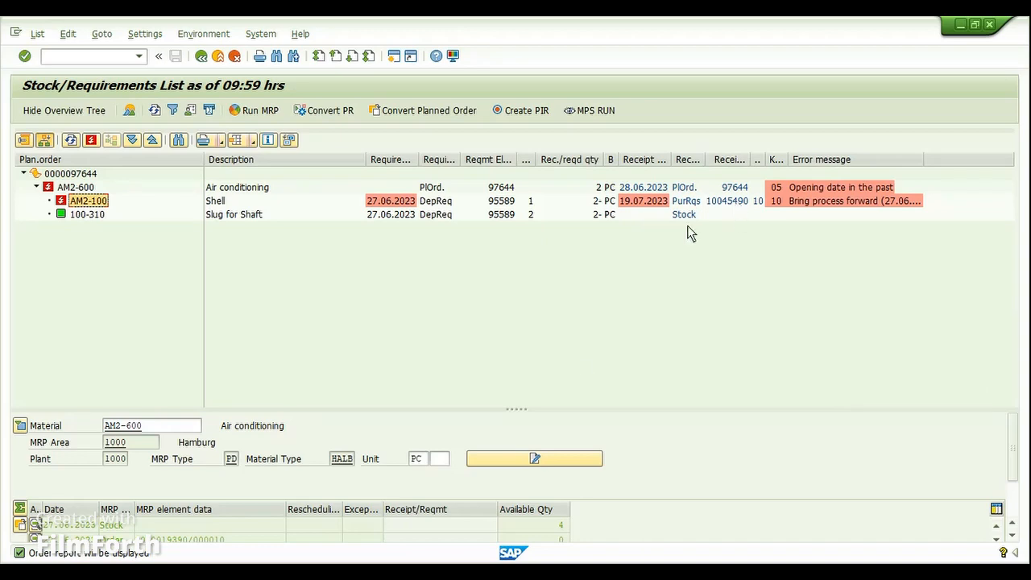
# Enlarge the list area, display the stock/requirements list of AM2-100 and examine its stock, dependent requirement and purchase requisition.
pyautogui.moveTo(517, 408); pyautogui.dragTo(524, 250)
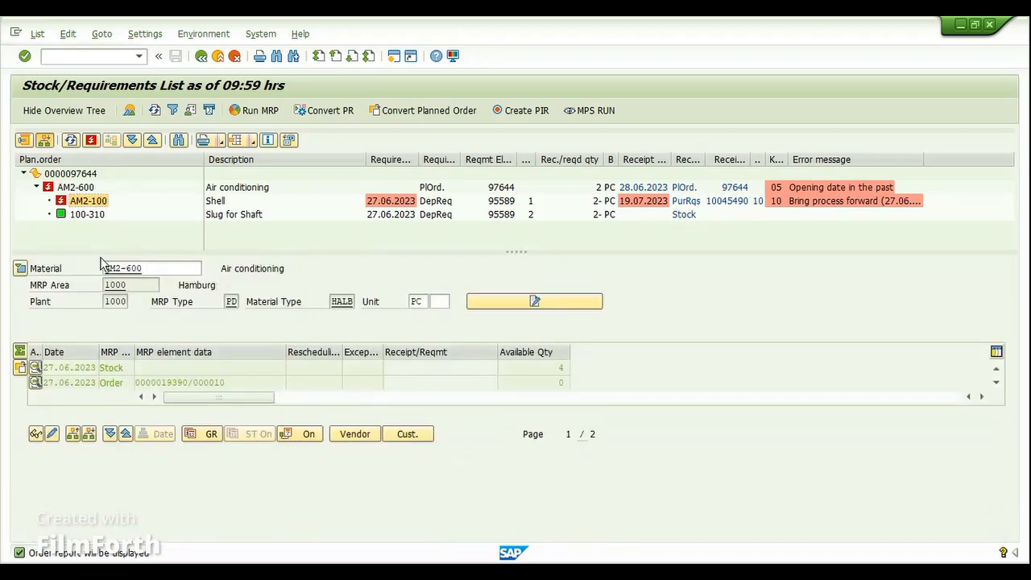
pyautogui.click(87, 203)
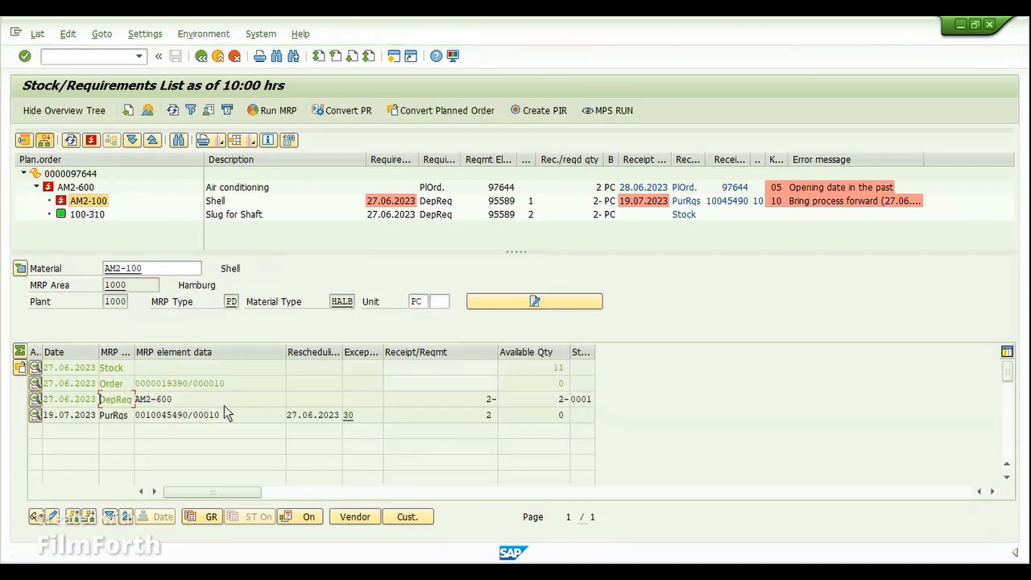
pyautogui.click(540, 368)
pyautogui.moveTo(540, 369); pyautogui.dragTo(607, 370)
pyautogui.click(570, 372)
pyautogui.moveTo(181, 407); pyautogui.dragTo(129, 405)
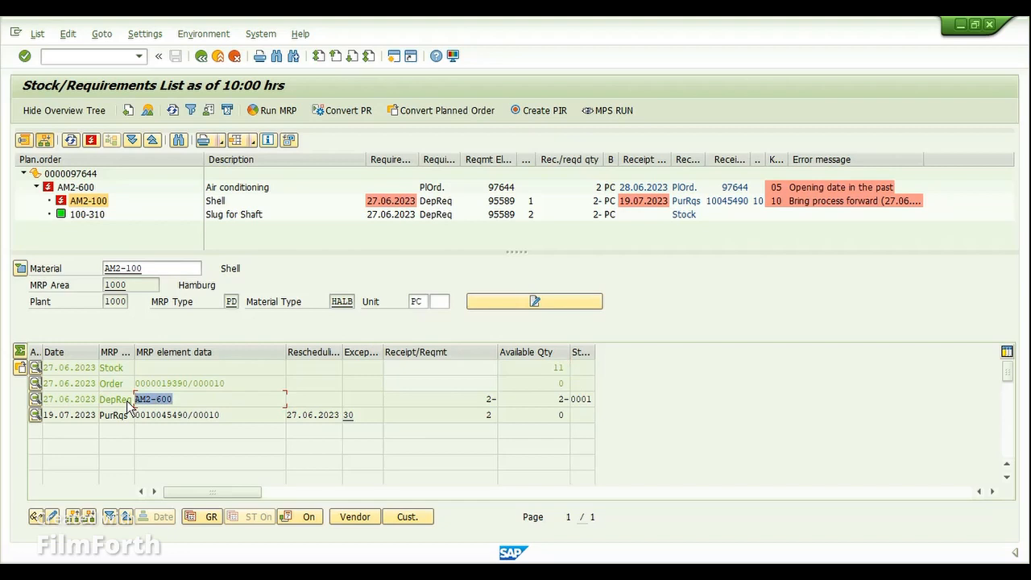
pyautogui.click(174, 399)
pyautogui.moveTo(223, 415); pyautogui.dragTo(94, 220)
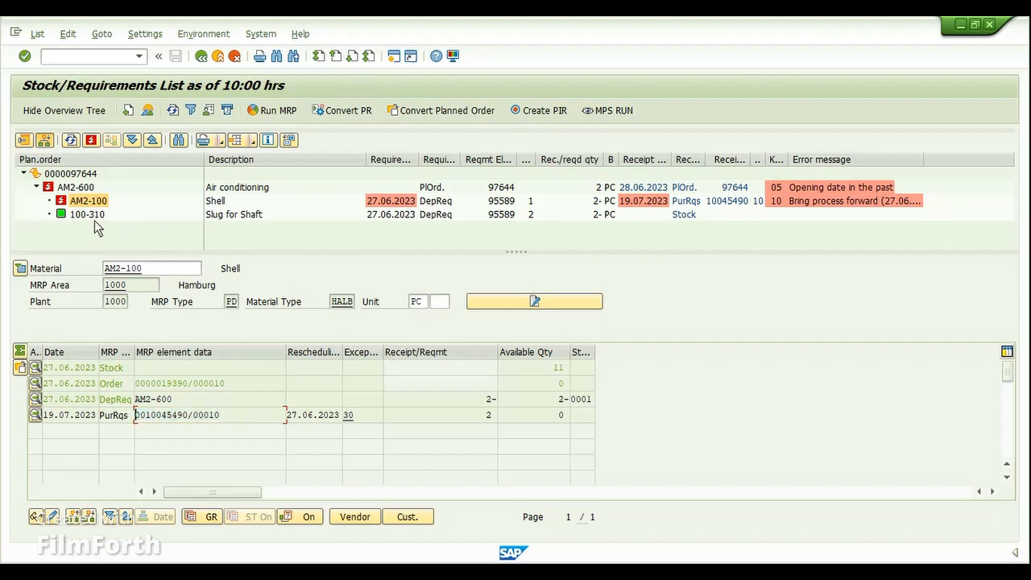
# Display the stock/requirements list of component 100-310 and compare its stock with the dependent requirement from AM2-600.
pyautogui.click(90, 216)
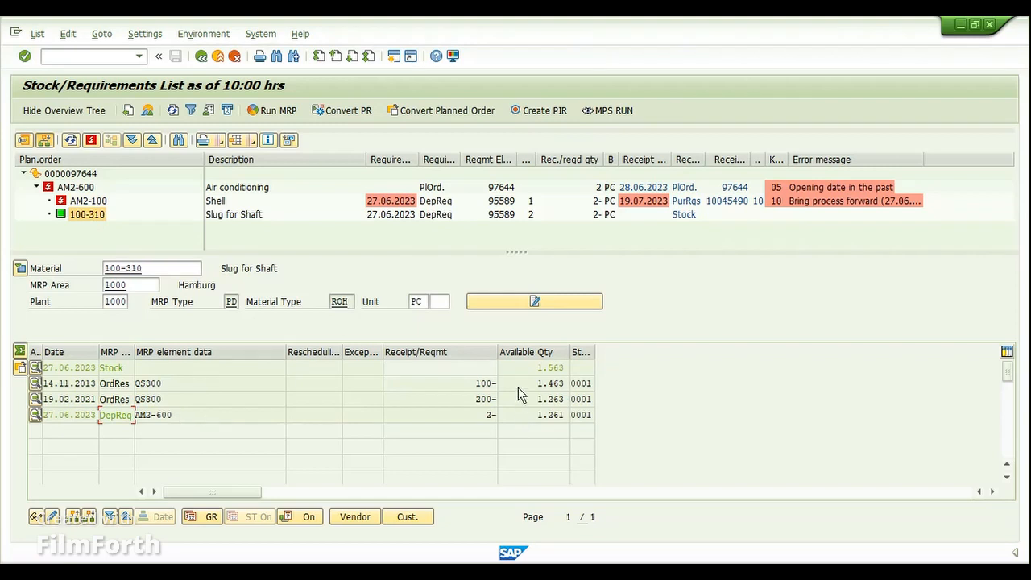
pyautogui.click(524, 366)
pyautogui.moveTo(200, 417); pyautogui.dragTo(525, 418)
pyautogui.click(492, 417)
# Open the material master of 100-310 at the MRP 4 view and list the possible values for Individual/coll.
pyautogui.doubleClick(127, 272)
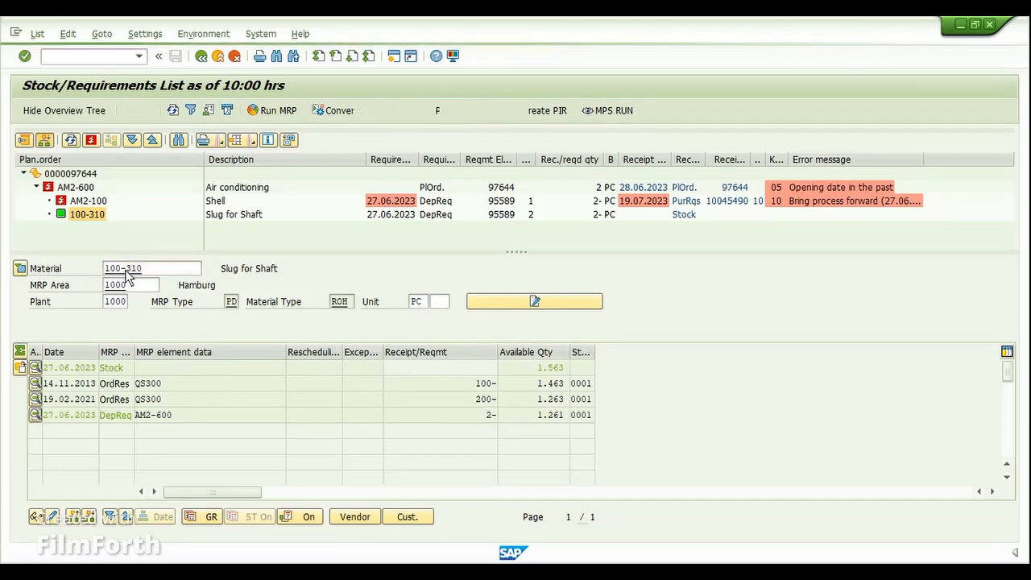
pyautogui.click(366, 139)
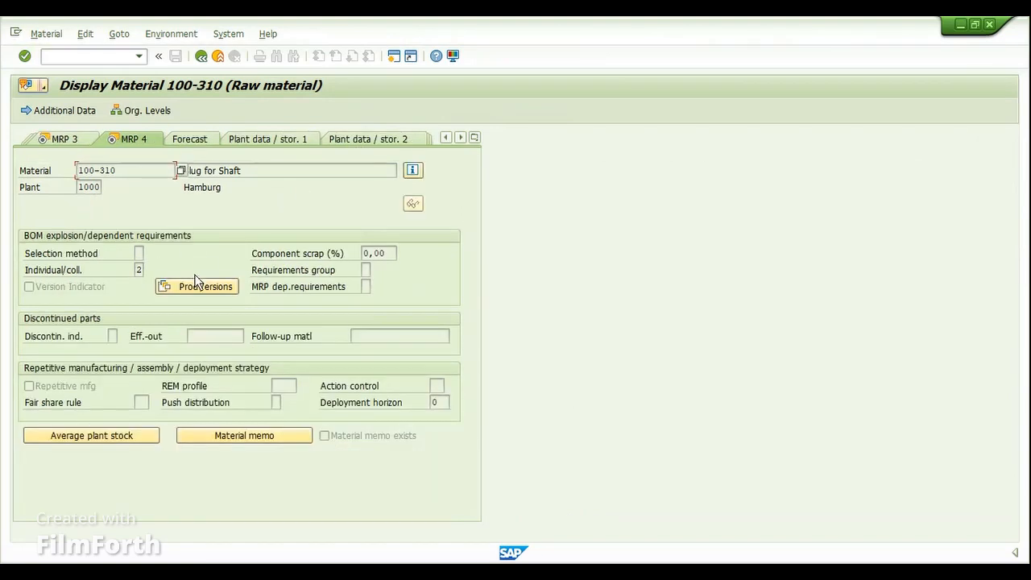
pyautogui.click(140, 271)
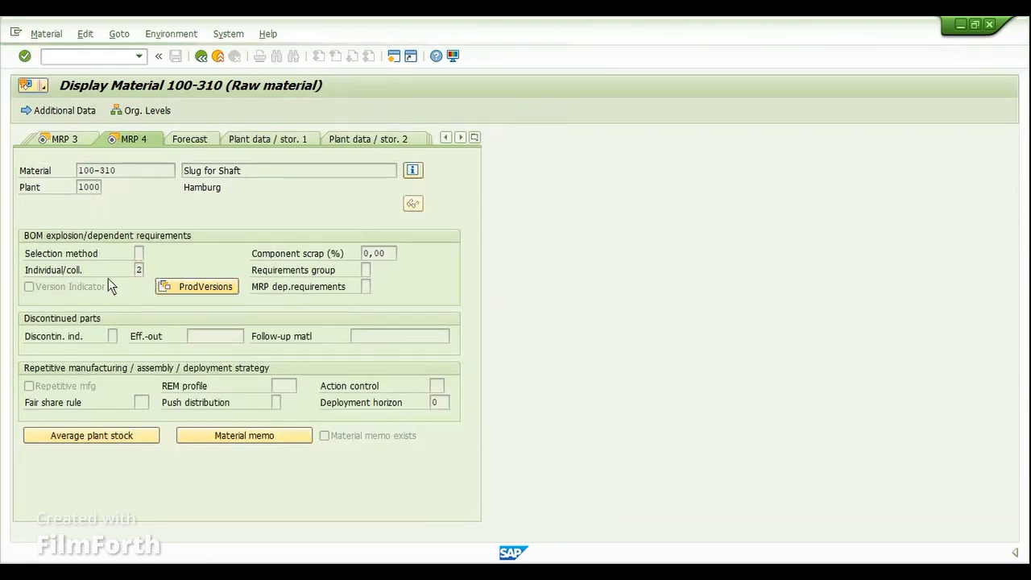
pyautogui.press('F4')
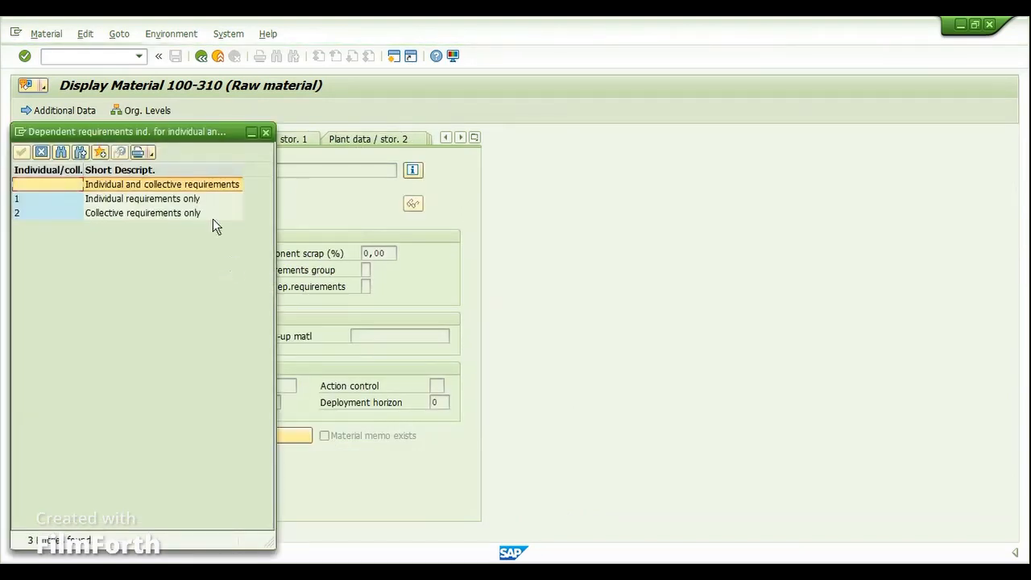
pyautogui.moveTo(178, 130); pyautogui.dragTo(483, 184)
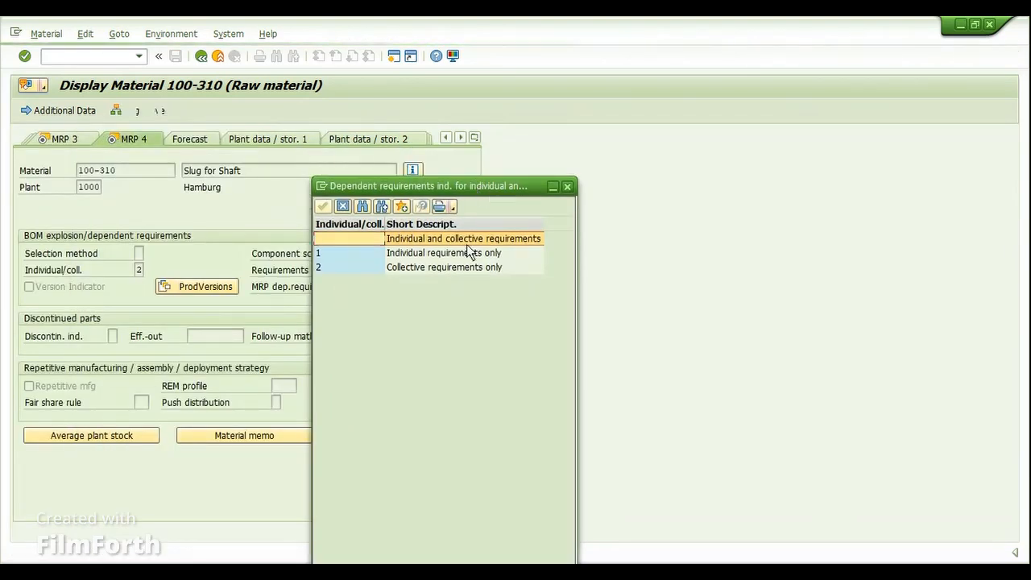
# Review the collective, individual and combined requirements options, close the value list and return to the stock/requirements list.
pyautogui.click(401, 268)
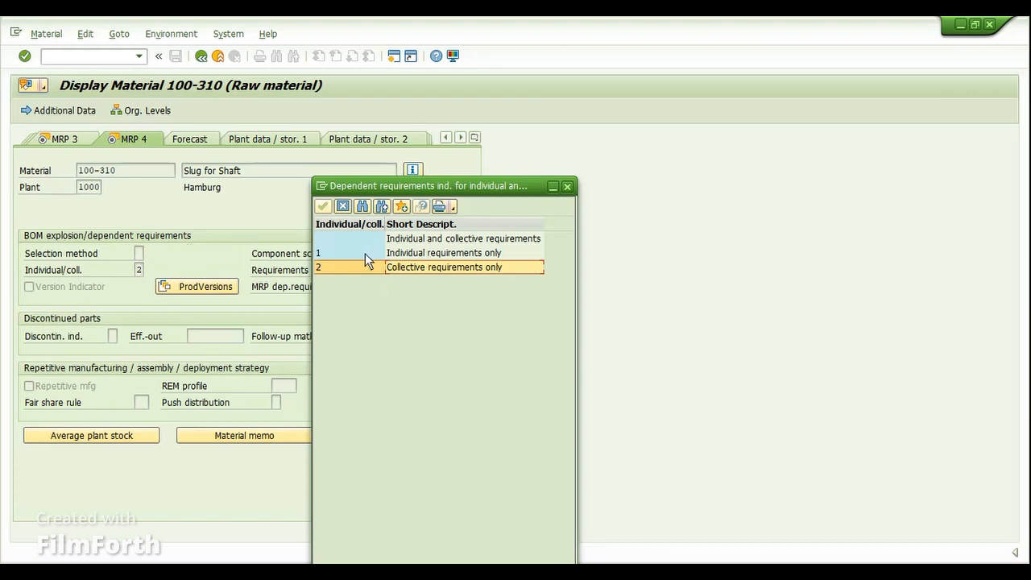
pyautogui.click(338, 255)
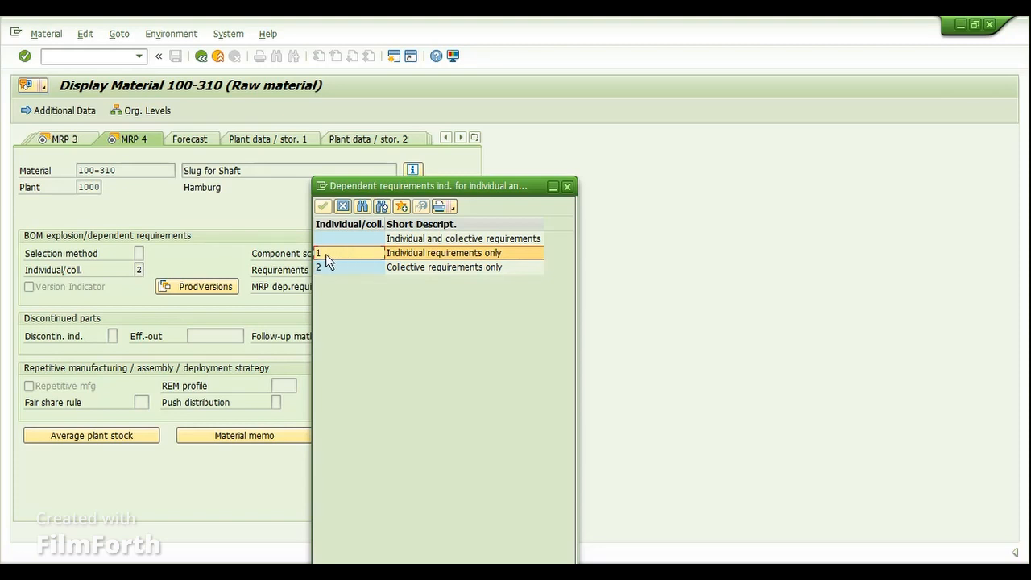
pyautogui.click(326, 240)
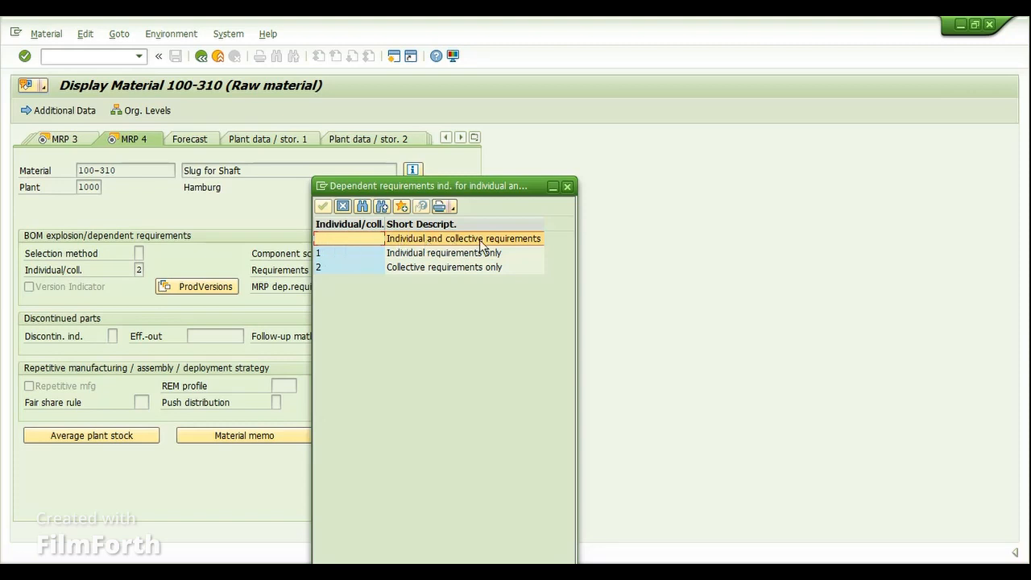
pyautogui.click(344, 207)
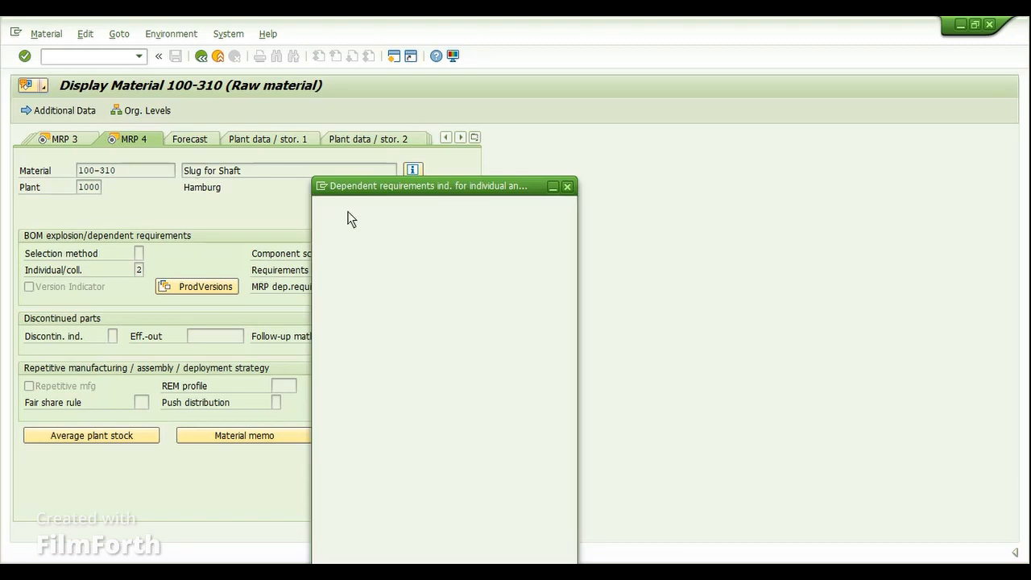
pyautogui.click(201, 56)
pyautogui.click(202, 57)
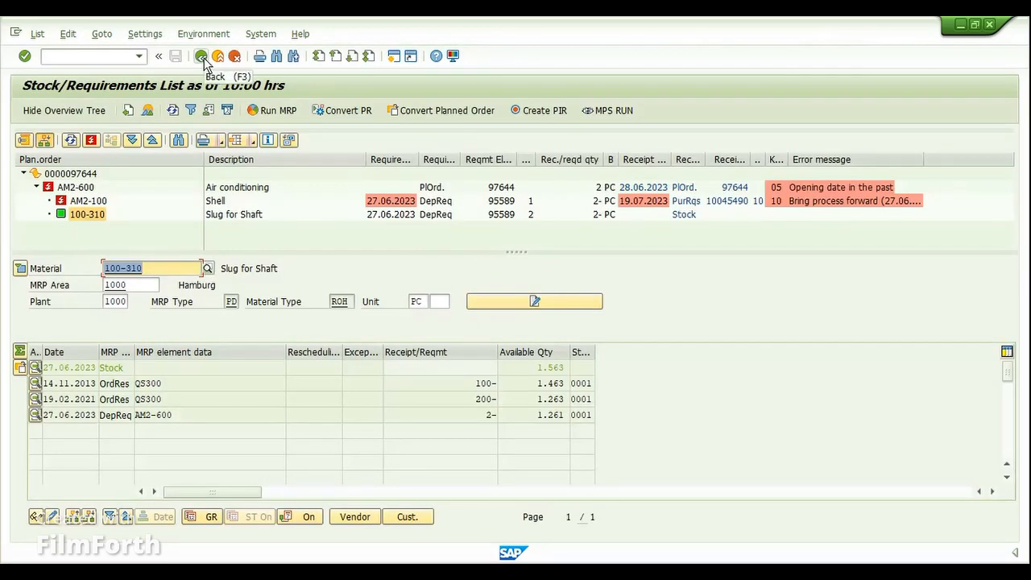
# Hide the overview tree and display the stock/requirements list for material AM2-600.
pyautogui.click(70, 112)
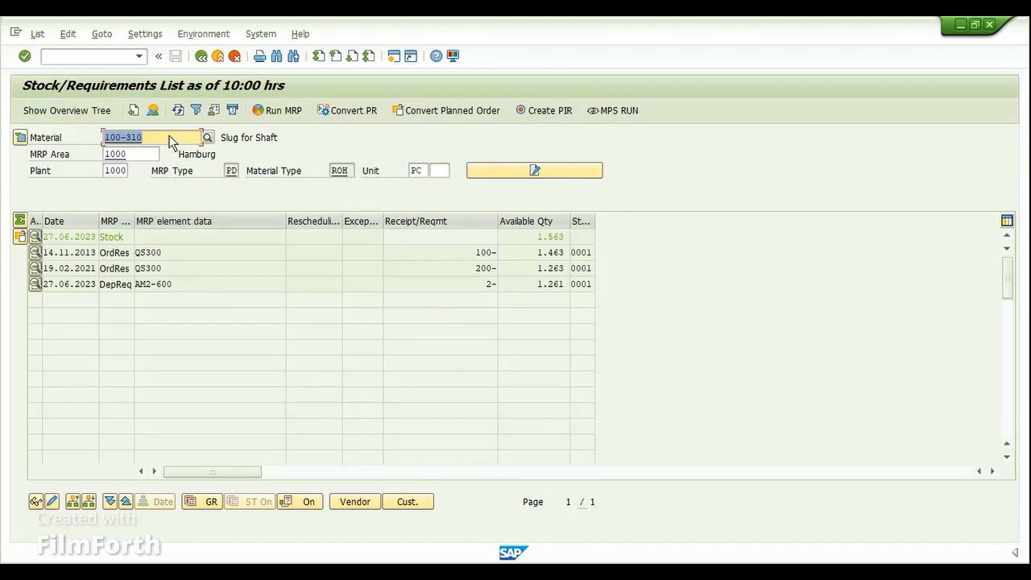
pyautogui.write('AM2-600')
pyautogui.press('Return')
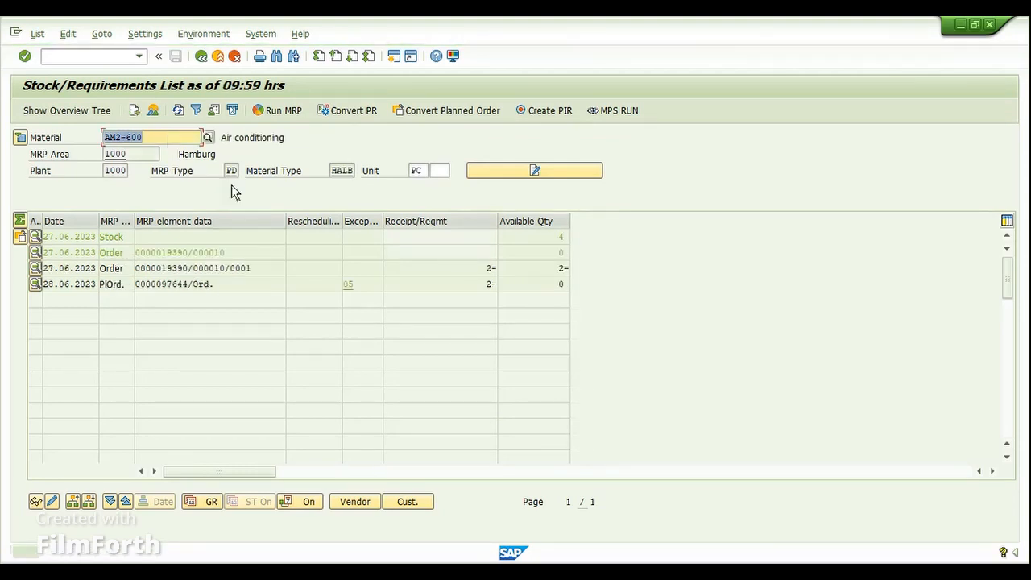
# Open the details of the AM2-600 planned order and convert it to a production order.
pyautogui.doubleClick(170, 287)
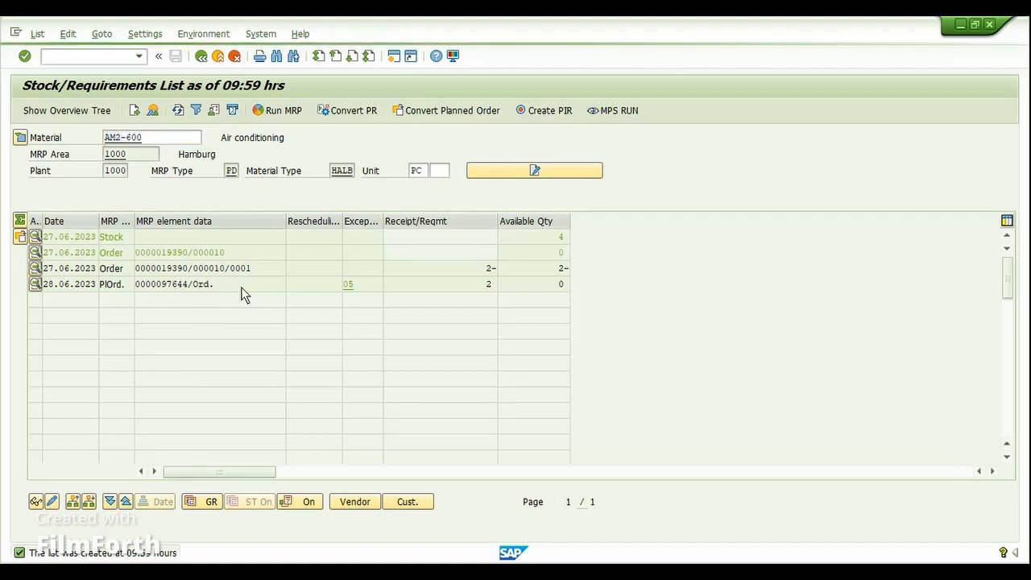
pyautogui.moveTo(219, 288); pyautogui.dragTo(488, 351)
pyautogui.click(419, 450)
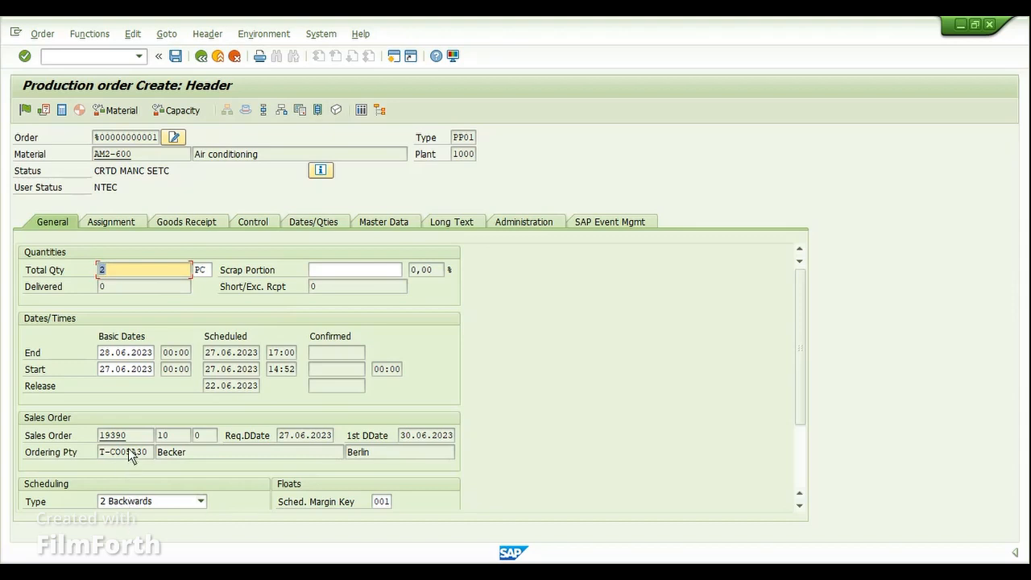
# Examine the sales order number, item and ordering party assigned in the production order header.
pyautogui.moveTo(135, 440); pyautogui.dragTo(80, 435)
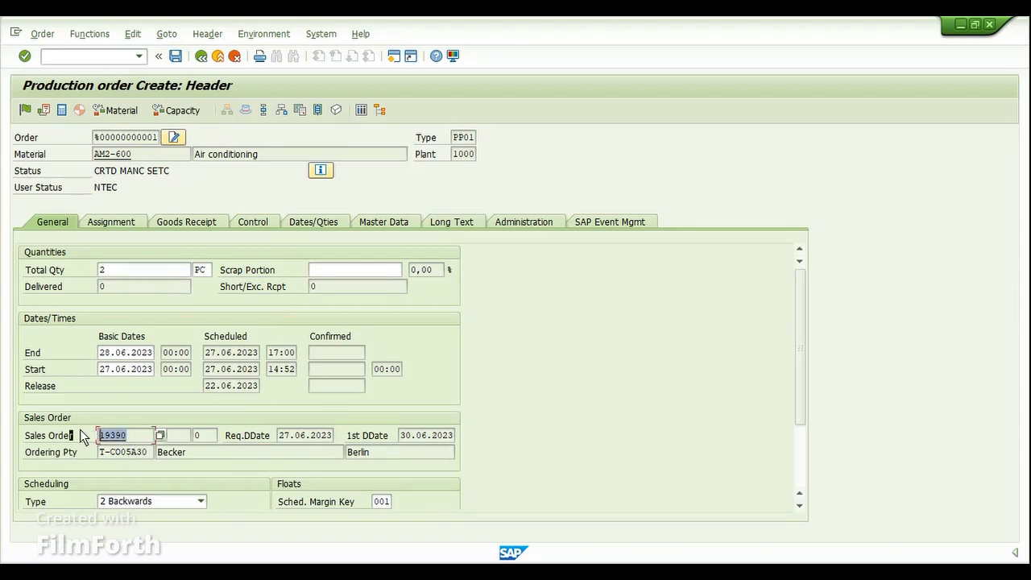
pyautogui.click(129, 435)
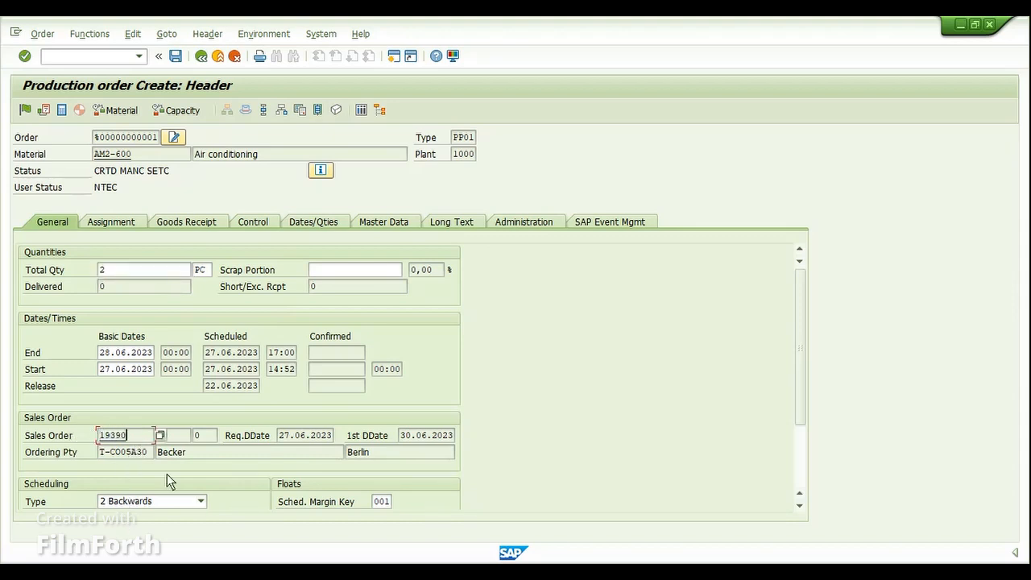
pyautogui.press('Return')
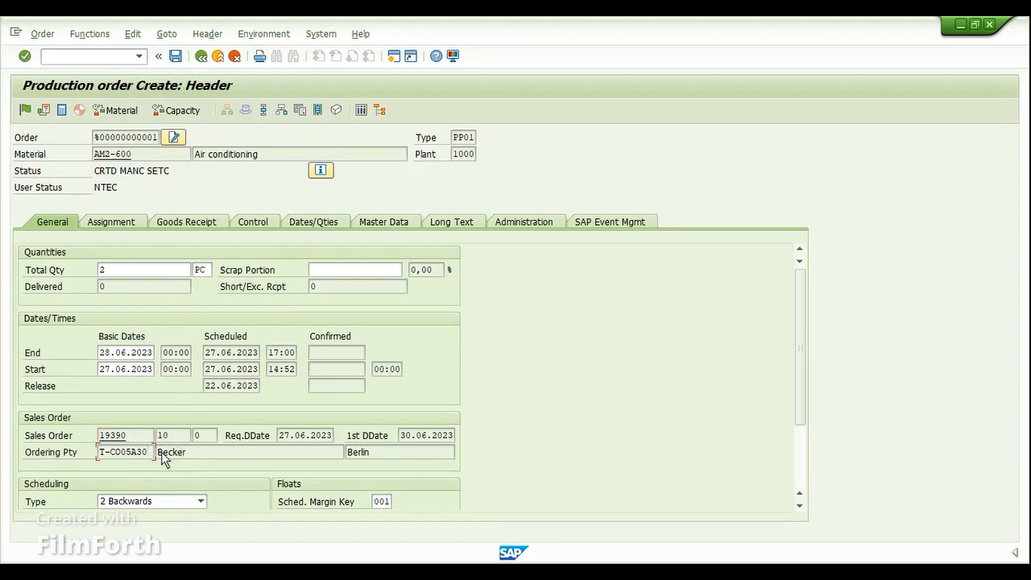
pyautogui.click(133, 438)
pyautogui.moveTo(132, 436); pyautogui.dragTo(91, 439)
pyautogui.click(167, 437)
pyautogui.press('BackSpace')
pyautogui.press('BackSpace')
pyautogui.moveTo(141, 441); pyautogui.dragTo(98, 436)
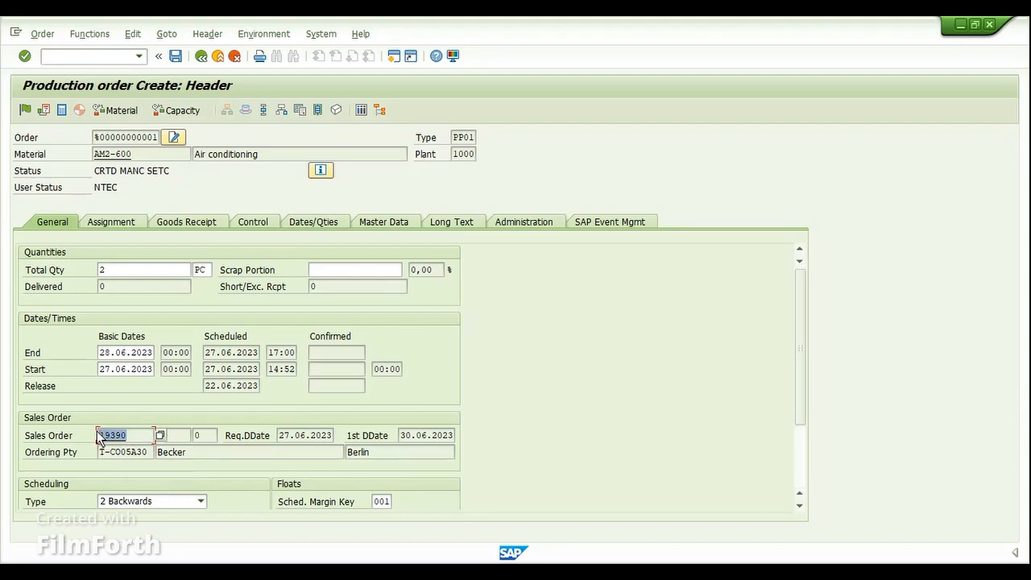
pyautogui.click(98, 435)
pyautogui.click(184, 438)
pyautogui.write('10')
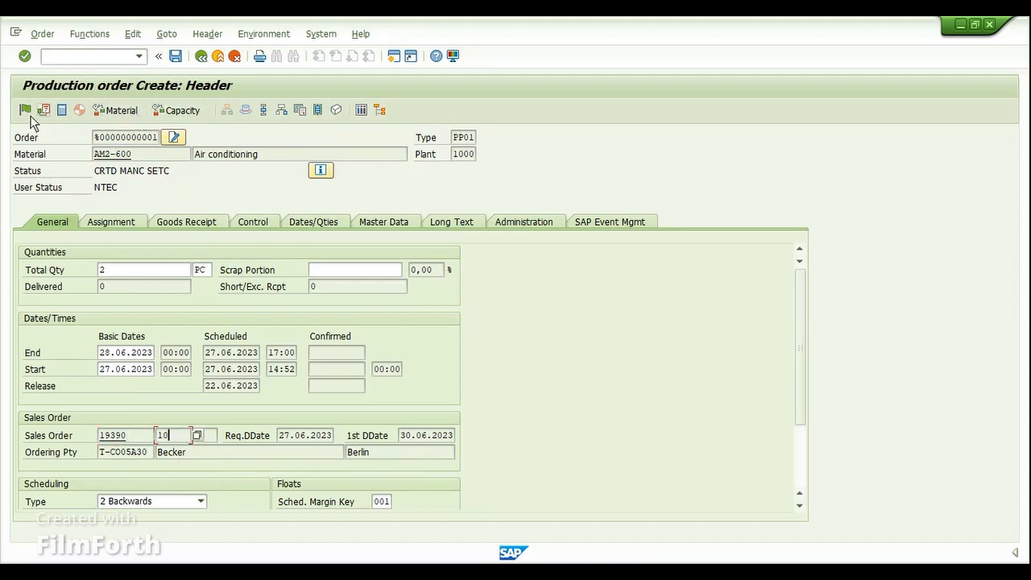
# Run the material availability check for the production order and inspect component AM2-100 in the missing parts overview.
pyautogui.click(115, 110)
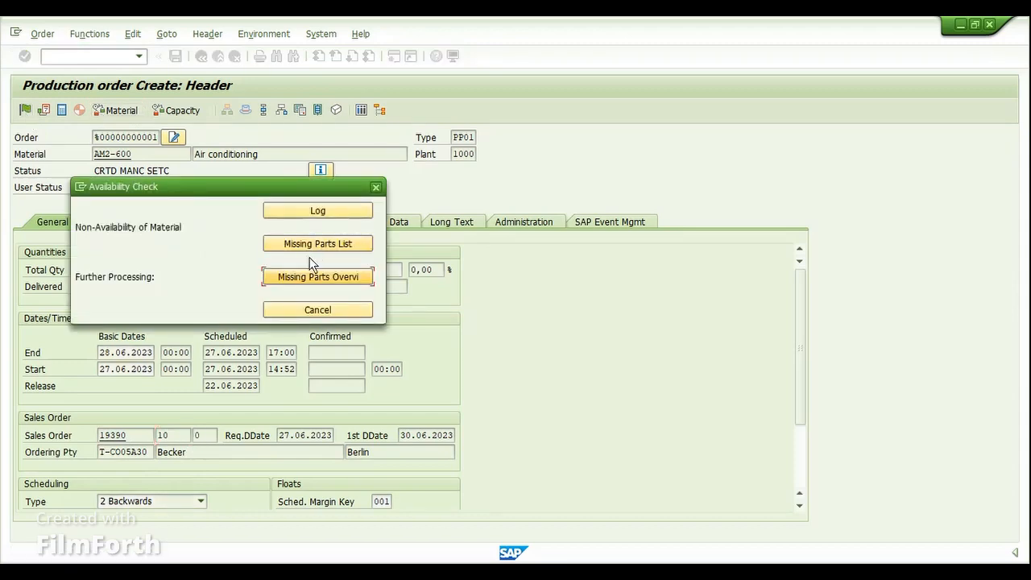
pyautogui.click(326, 275)
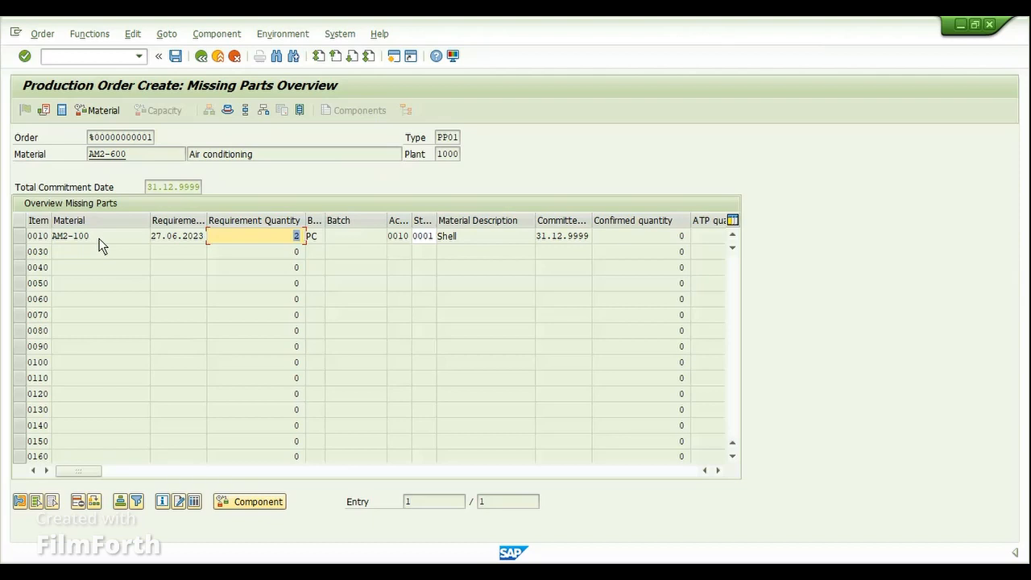
pyautogui.moveTo(99, 238); pyautogui.dragTo(38, 242)
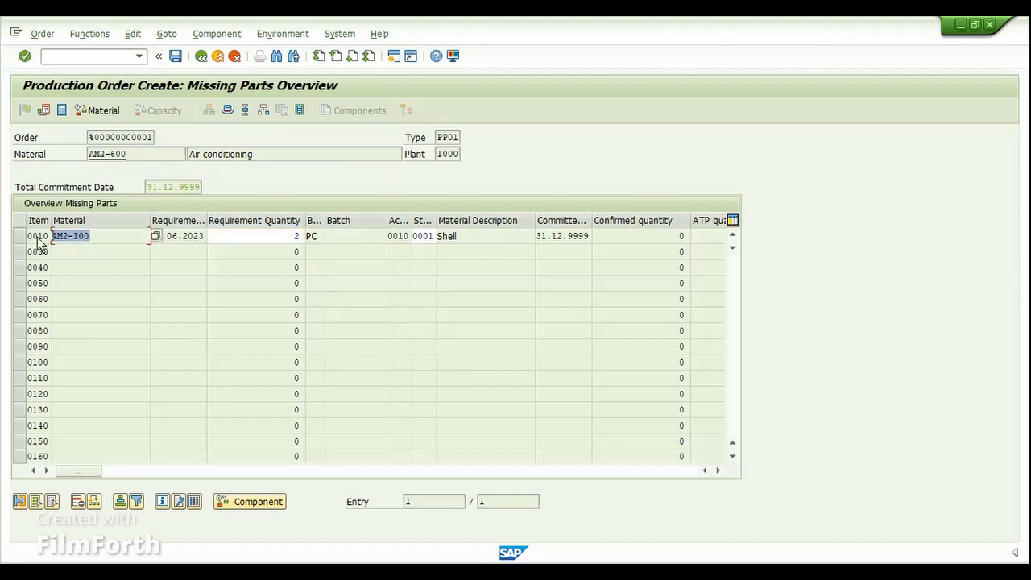
pyautogui.click(38, 241)
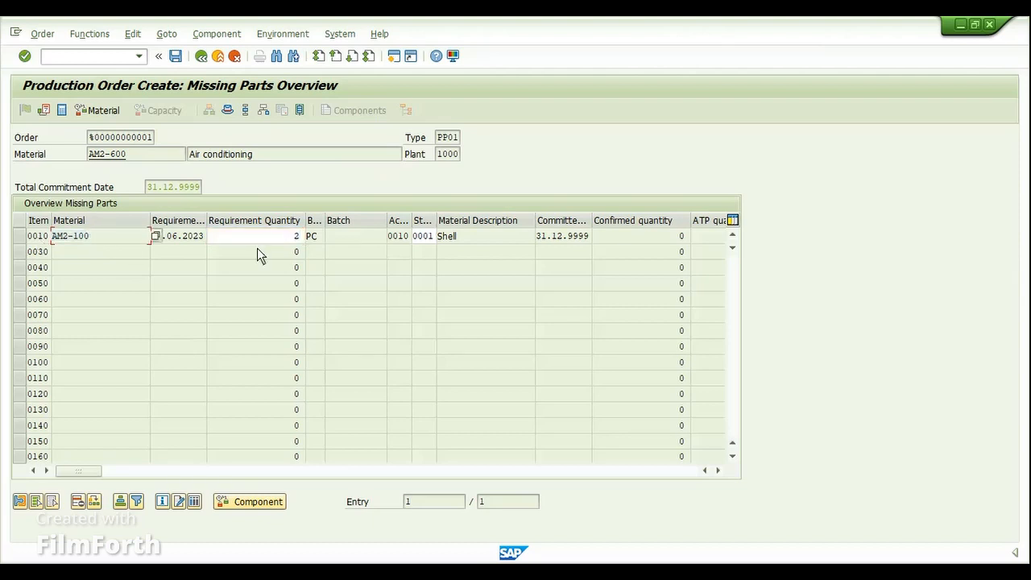
# Return to the component overview, widen the Special Stock column and compare the indicators of components AM2-100 and 100-310.
pyautogui.click(203, 59)
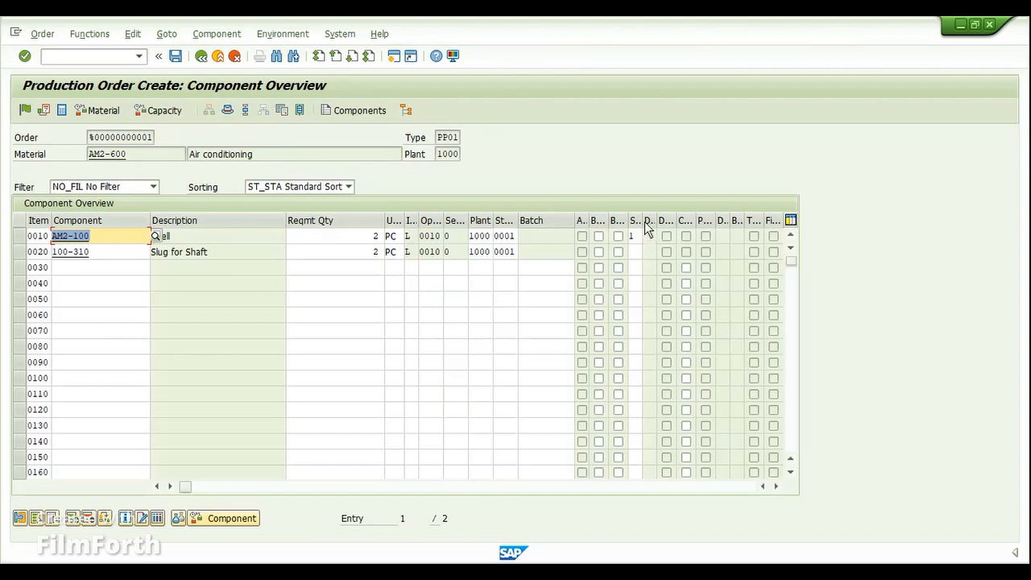
pyautogui.moveTo(641, 223); pyautogui.dragTo(697, 226)
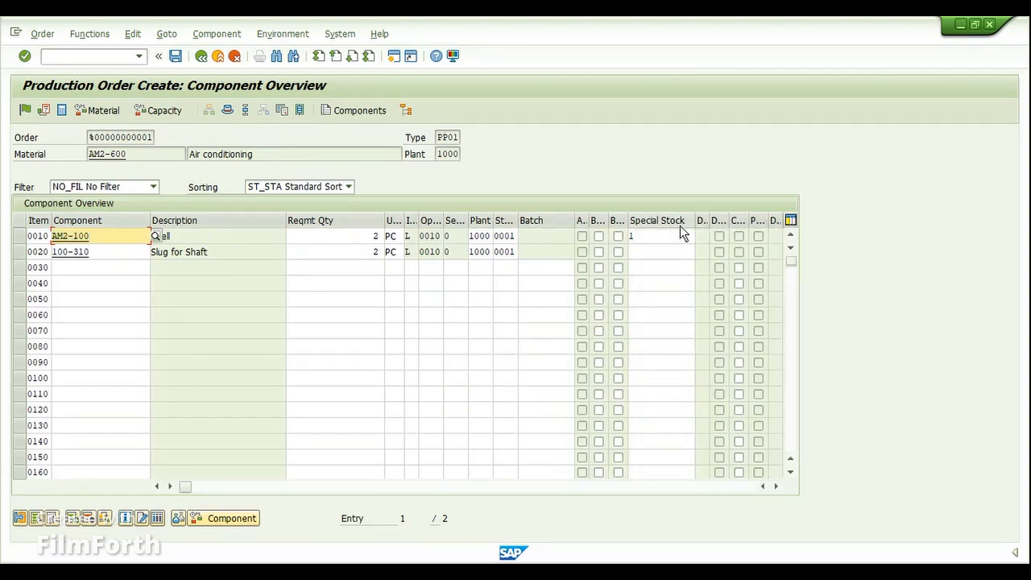
pyautogui.click(679, 235)
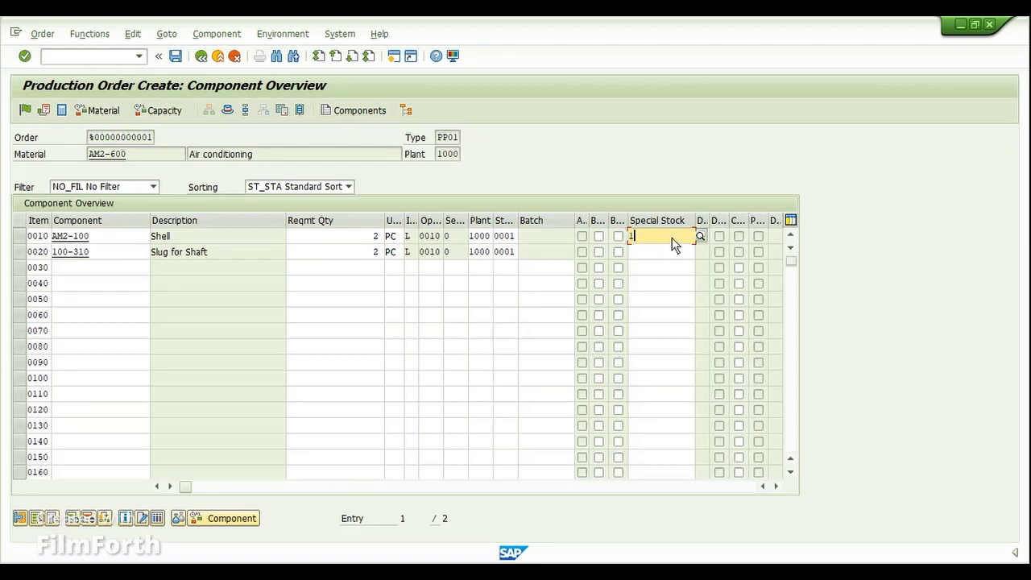
pyautogui.click(673, 252)
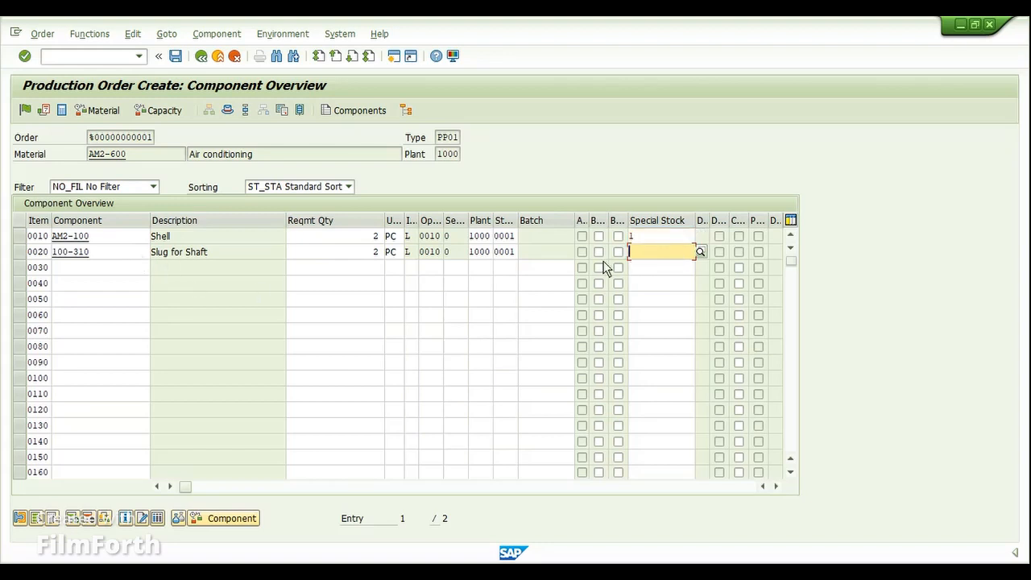
# Examine the possible special stock indicators for AM2-100, particularly 1 Individual customer stock, and close the list without changing the value.
pyautogui.click(700, 237)
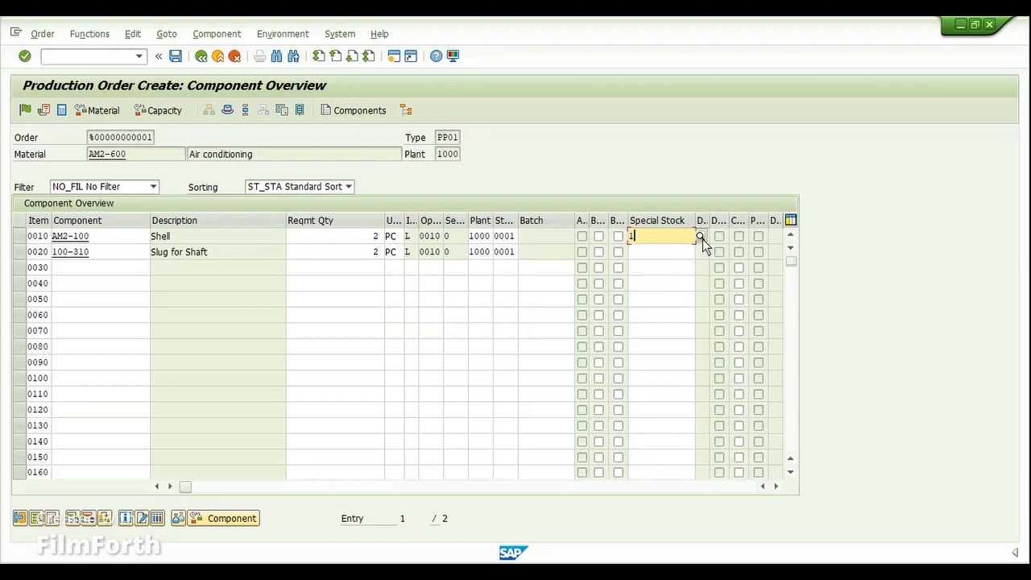
pyautogui.click(703, 238)
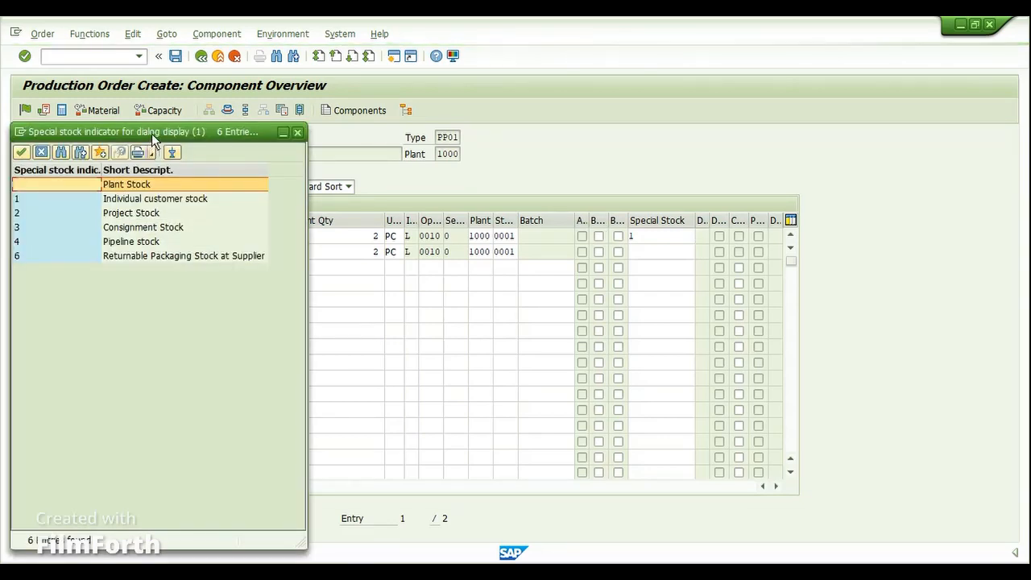
pyautogui.moveTo(153, 138); pyautogui.dragTo(857, 160)
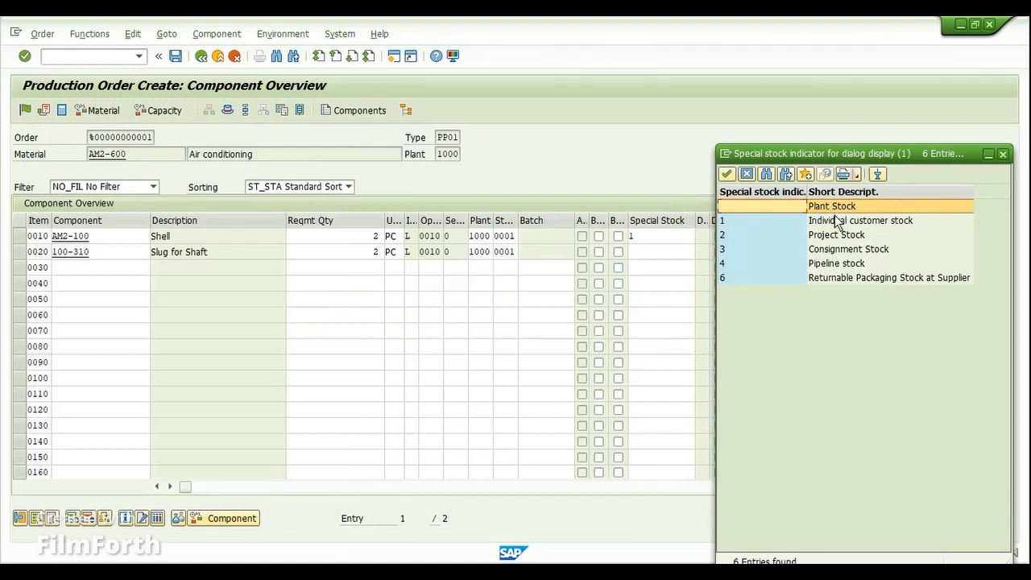
pyautogui.click(749, 219)
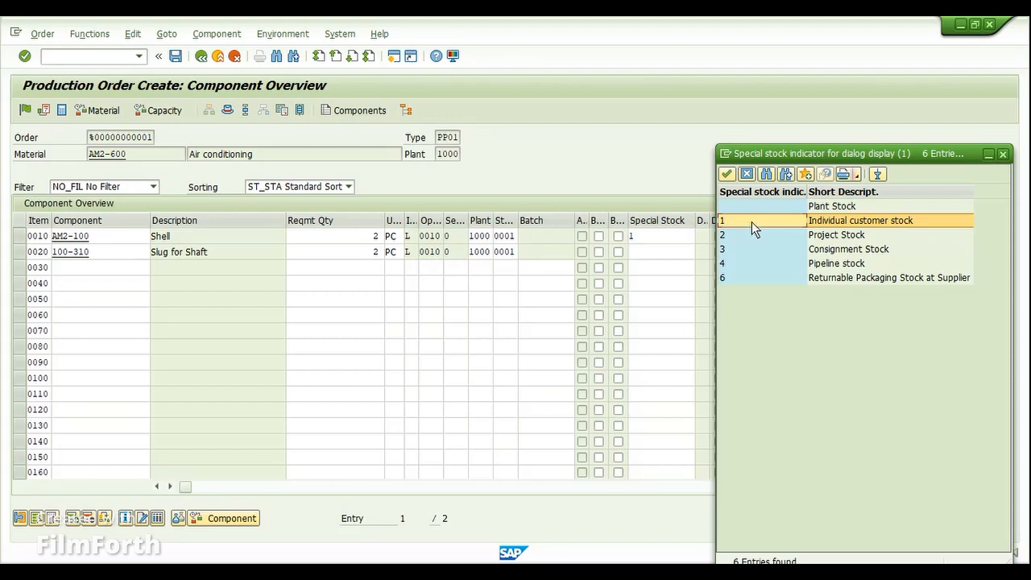
pyautogui.click(745, 176)
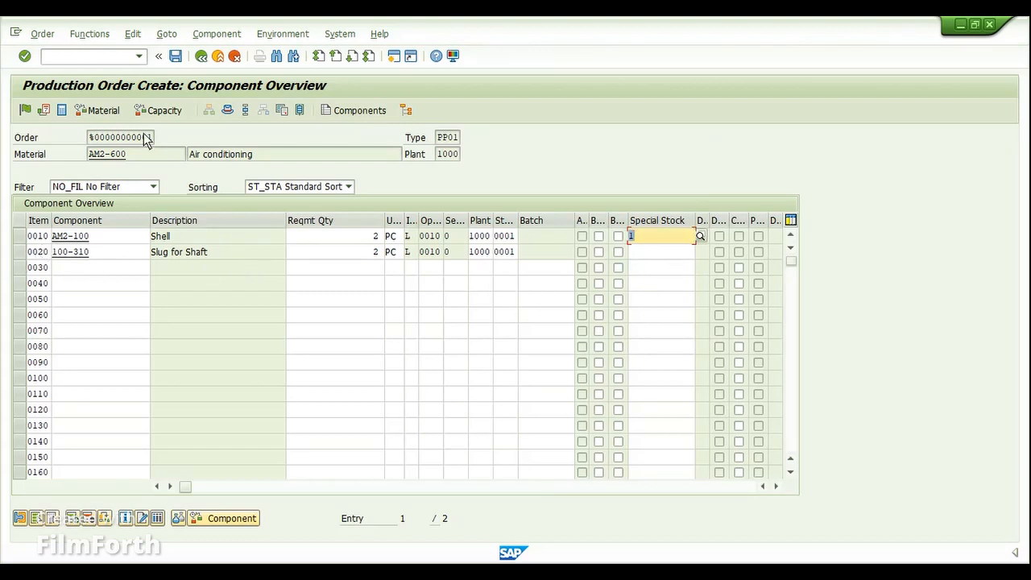
# Release and save the AM2-600 production order from its header, and refresh the stock/requirements list.
pyautogui.click(227, 112)
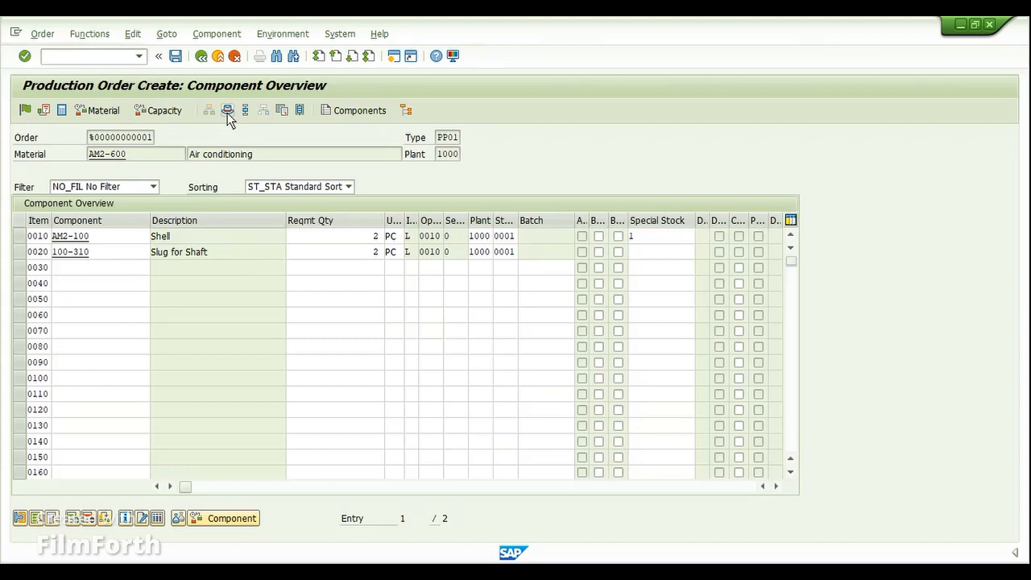
pyautogui.click(29, 110)
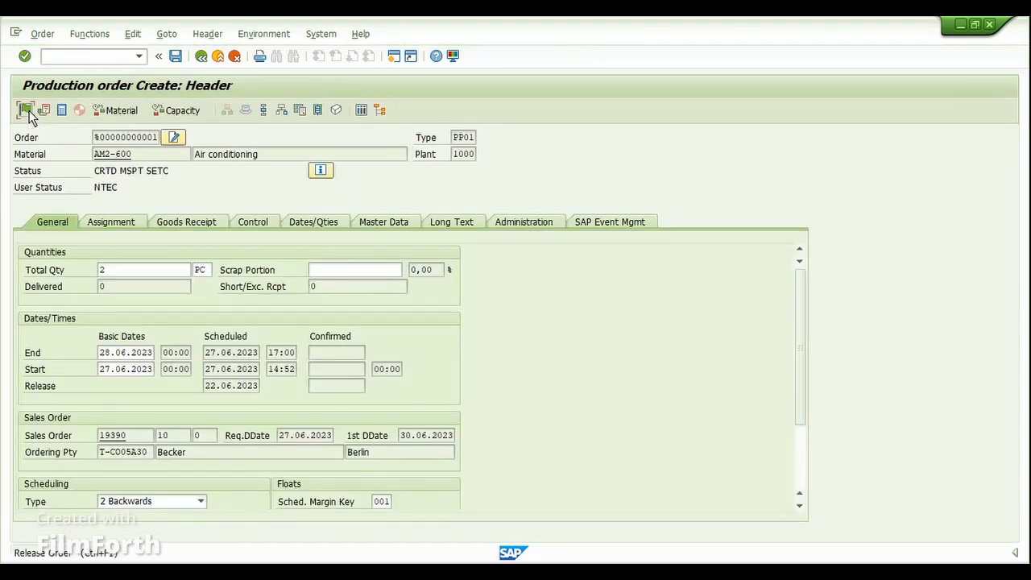
pyautogui.click(29, 110)
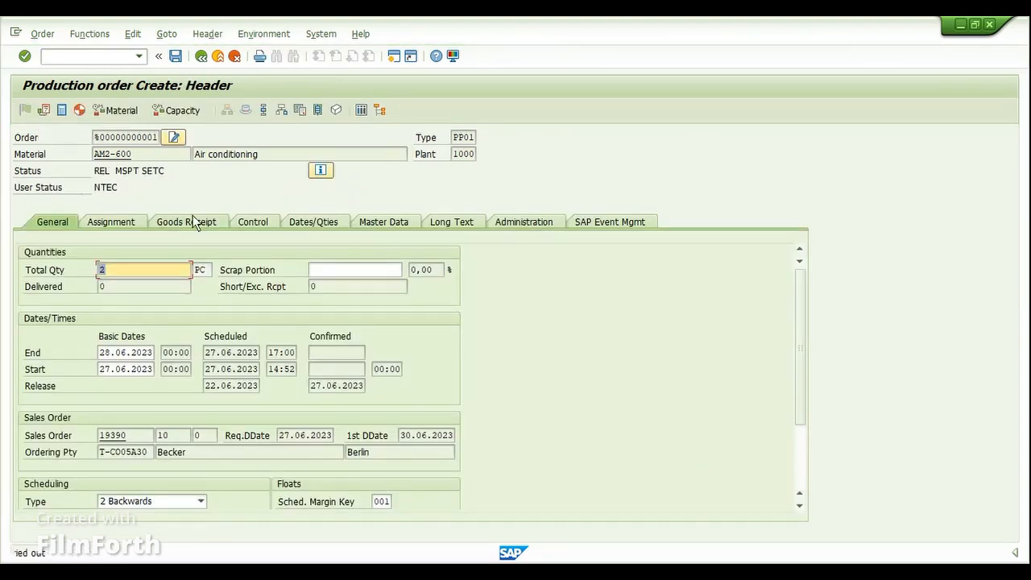
pyautogui.click(174, 57)
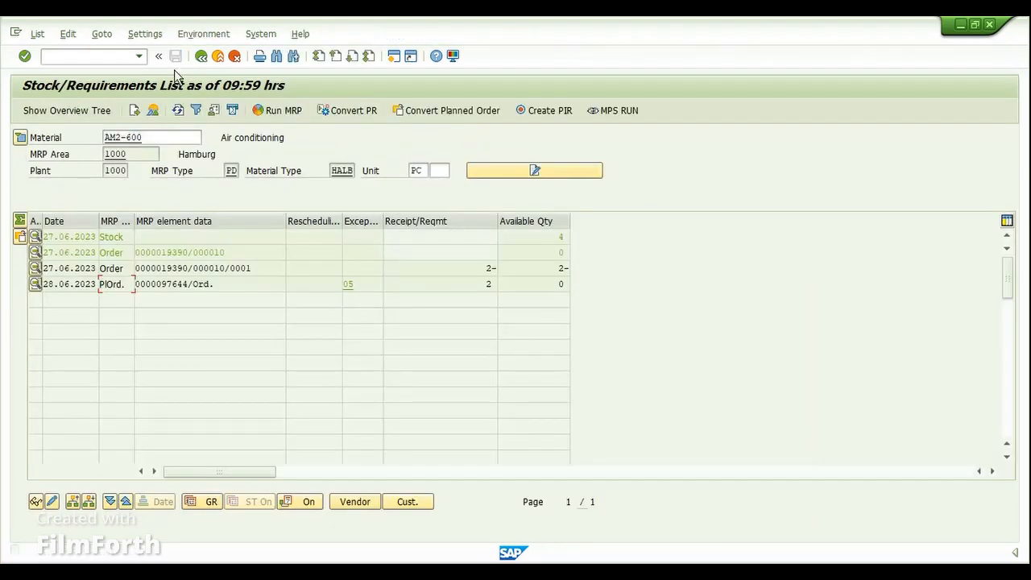
pyautogui.click(179, 114)
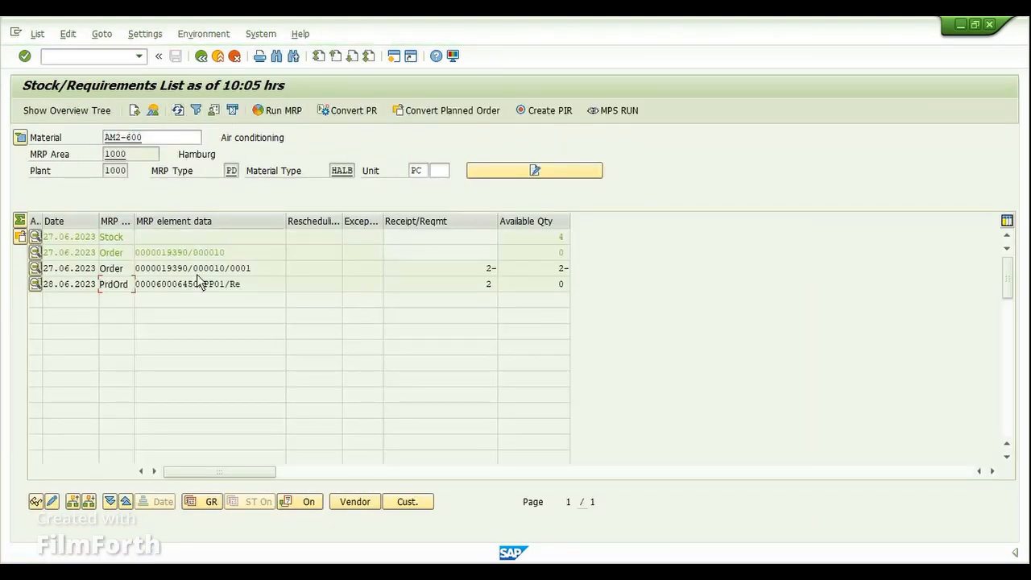
# Examine the production order, the sales order segment and the available quantities in the stock/requirements list of AM2-600.
pyautogui.click(266, 288)
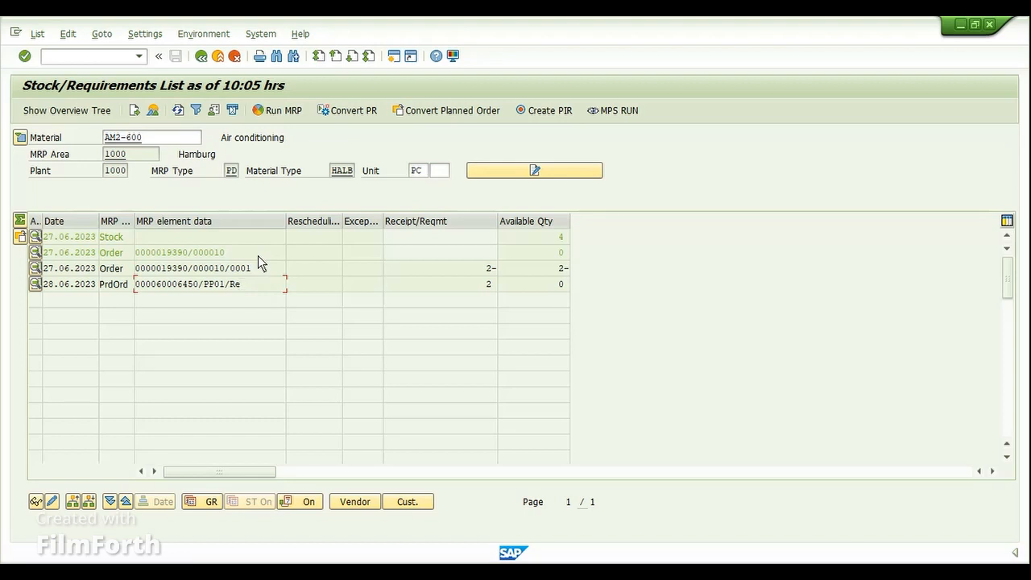
pyautogui.moveTo(228, 252); pyautogui.dragTo(132, 266)
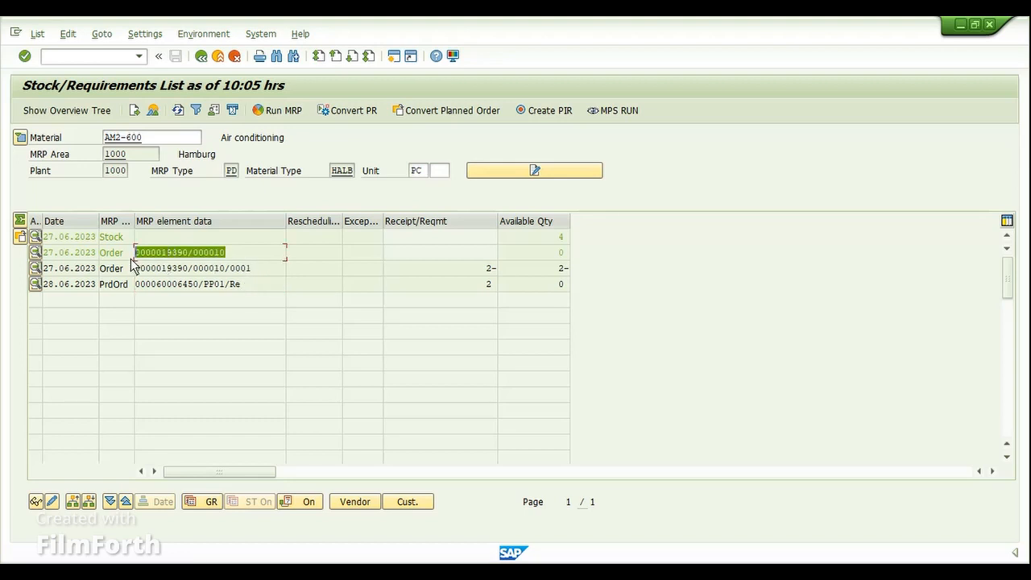
pyautogui.click(224, 272)
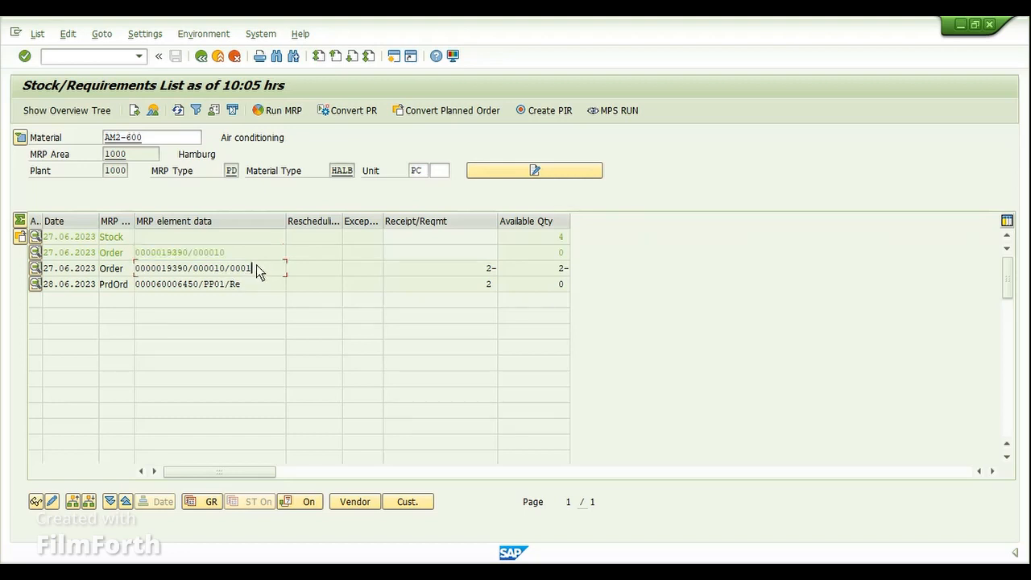
pyautogui.moveTo(258, 272)
pyautogui.mouseDown()
pyautogui.moveTo(137, 278)
pyautogui.moveTo(261, 272)
pyautogui.moveTo(238, 279)
pyautogui.moveTo(251, 274)
pyautogui.mouseUp()
pyautogui.click(248, 287)
pyautogui.moveTo(231, 254); pyautogui.dragTo(149, 258)
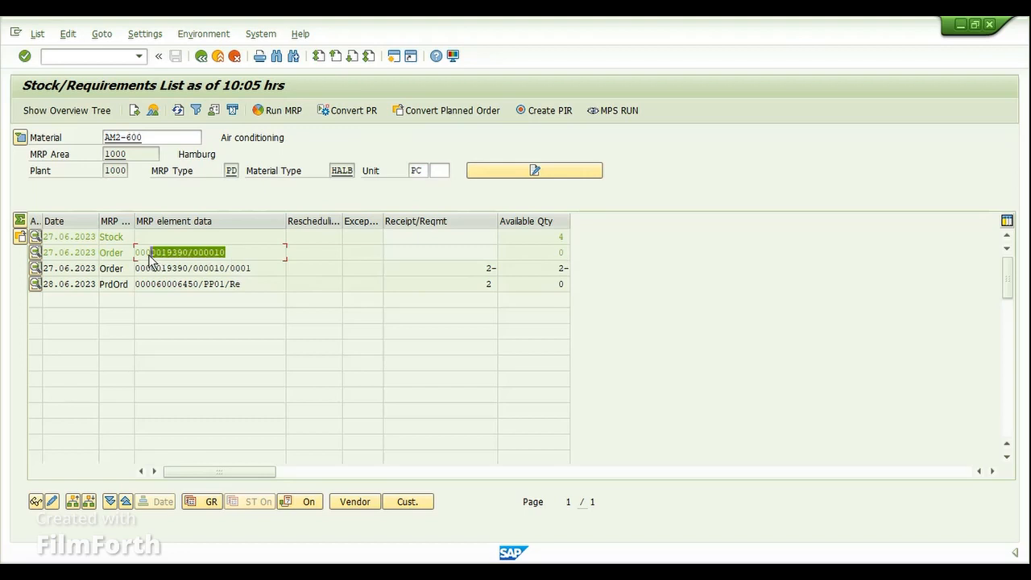
pyautogui.moveTo(549, 253); pyautogui.dragTo(596, 257)
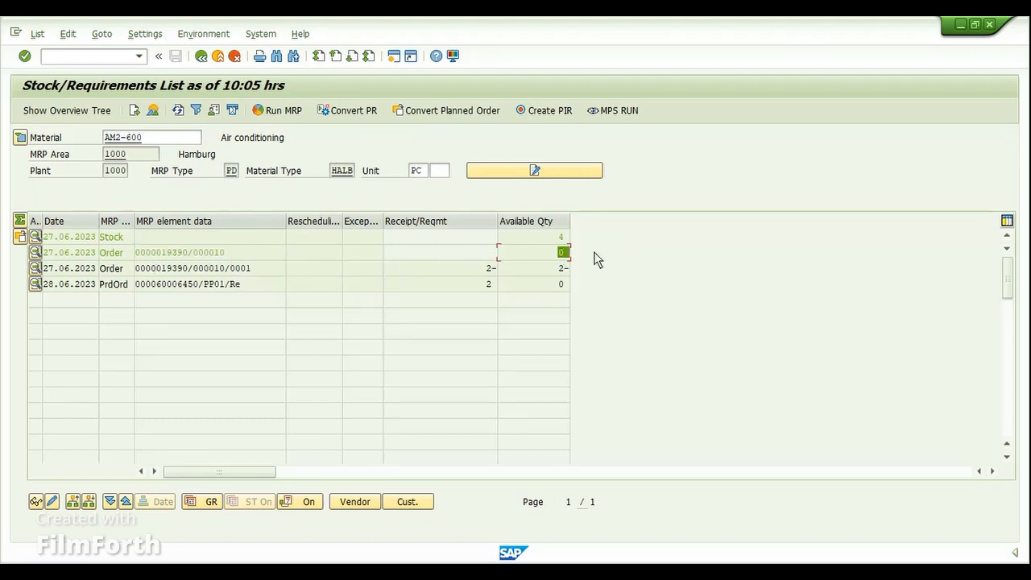
pyautogui.click(464, 287)
pyautogui.moveTo(544, 259); pyautogui.dragTo(593, 238)
pyautogui.click(570, 259)
pyautogui.click(595, 239)
# Display the AM2-600 production order from the stock/requirements list and look up component AM2-100 in its component overview.
pyautogui.doubleClick(187, 284)
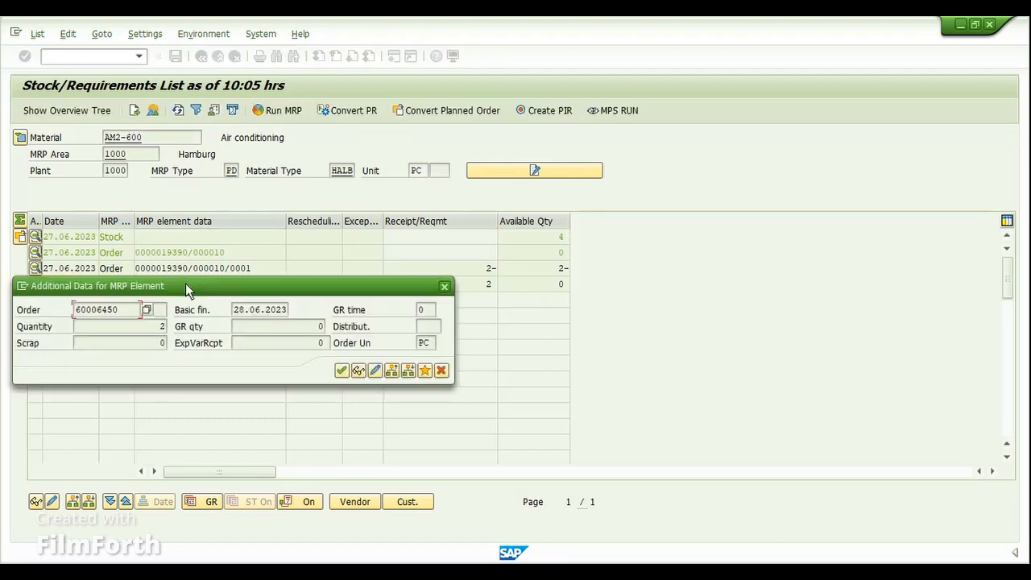
pyautogui.click(359, 370)
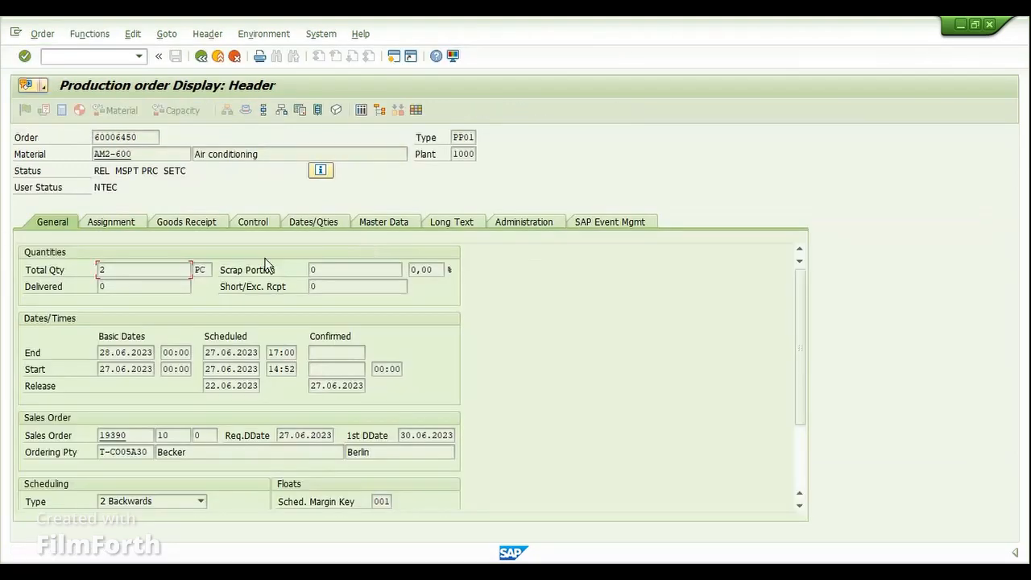
pyautogui.click(280, 110)
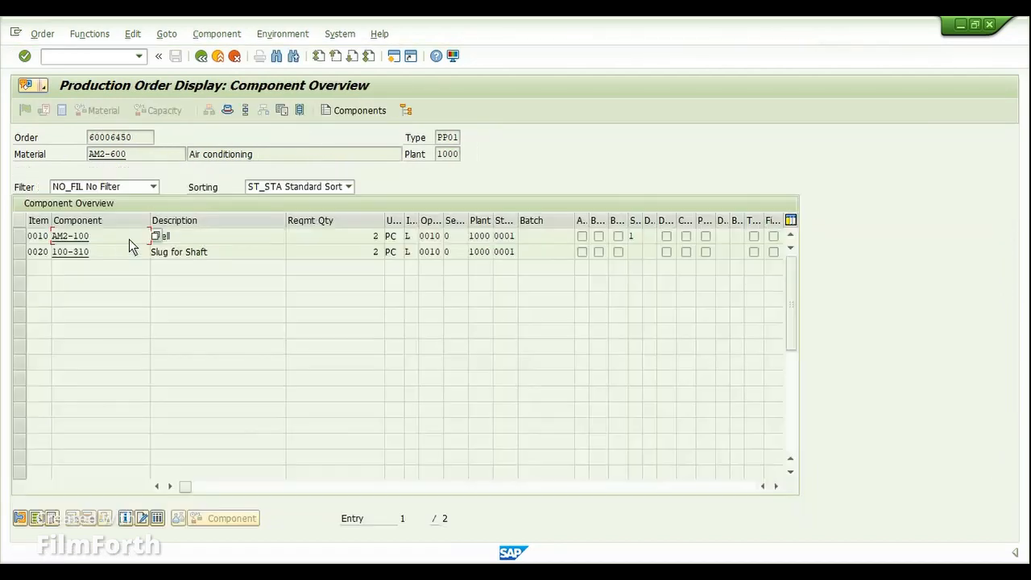
pyautogui.click(52, 239)
# Switch to the session showing the AM2-600 BOM and display the stock/requirements list for material AM2-100 there.
pyautogui.click(419, 573)
pyautogui.click(320, 497)
pyautogui.click(419, 573)
pyautogui.click(471, 498)
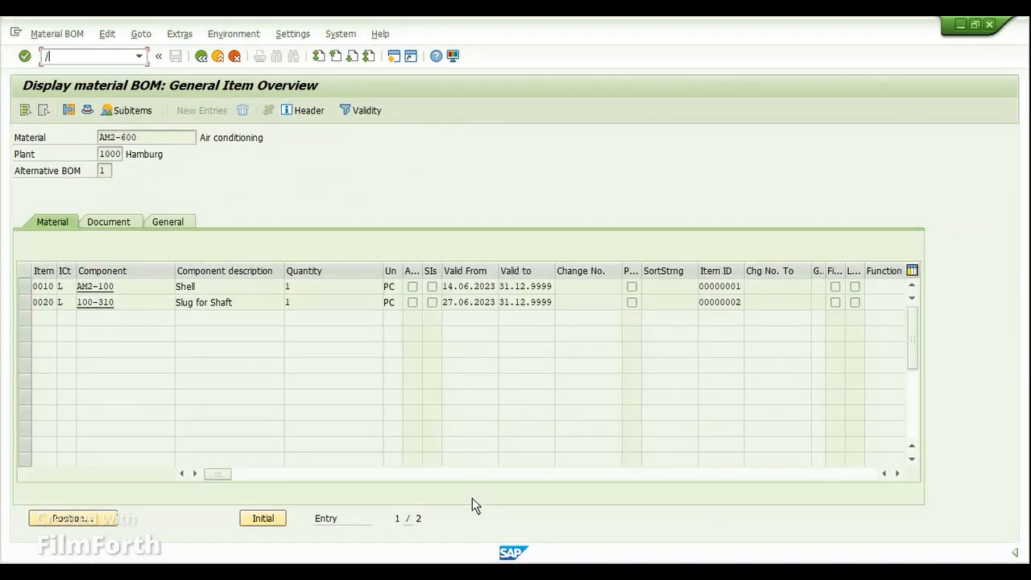
pyautogui.press('Return')
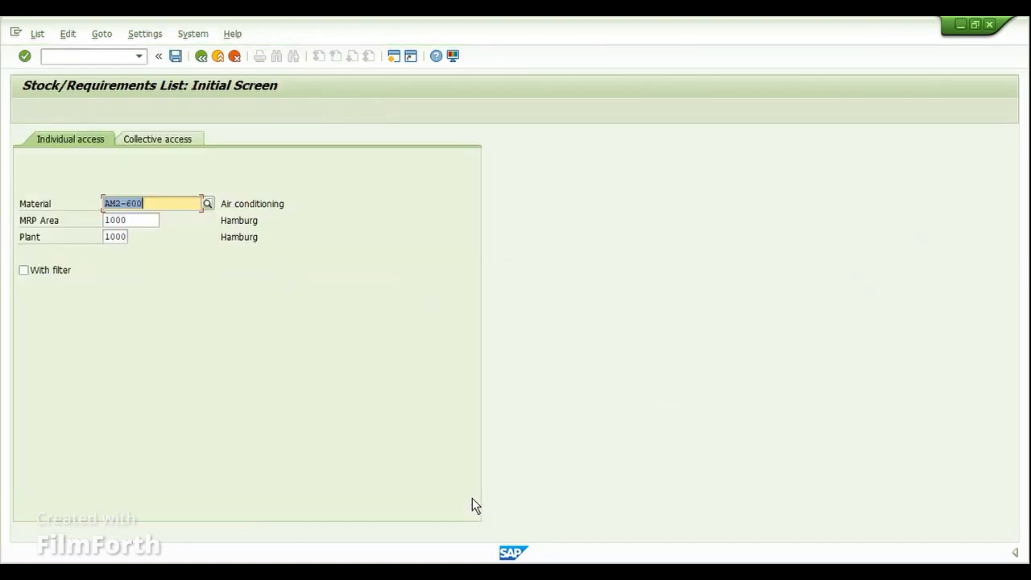
pyautogui.write('AM2-100')
pyautogui.press('Return')
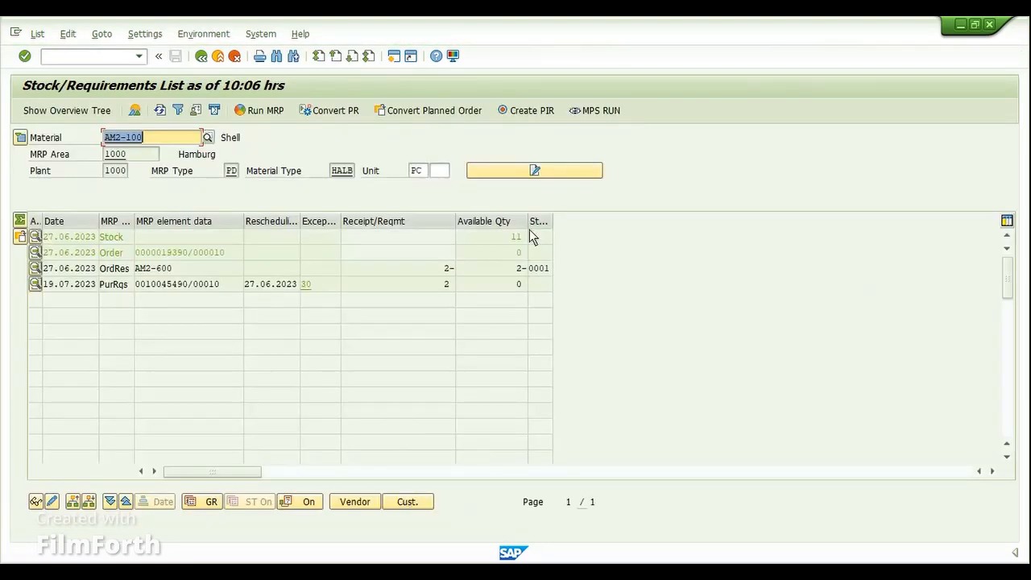
# Examine the plant stock, the order reservation for AM2-600 and the purchase requisition in the AM2-100 stock/requirements list.
pyautogui.click(517, 237)
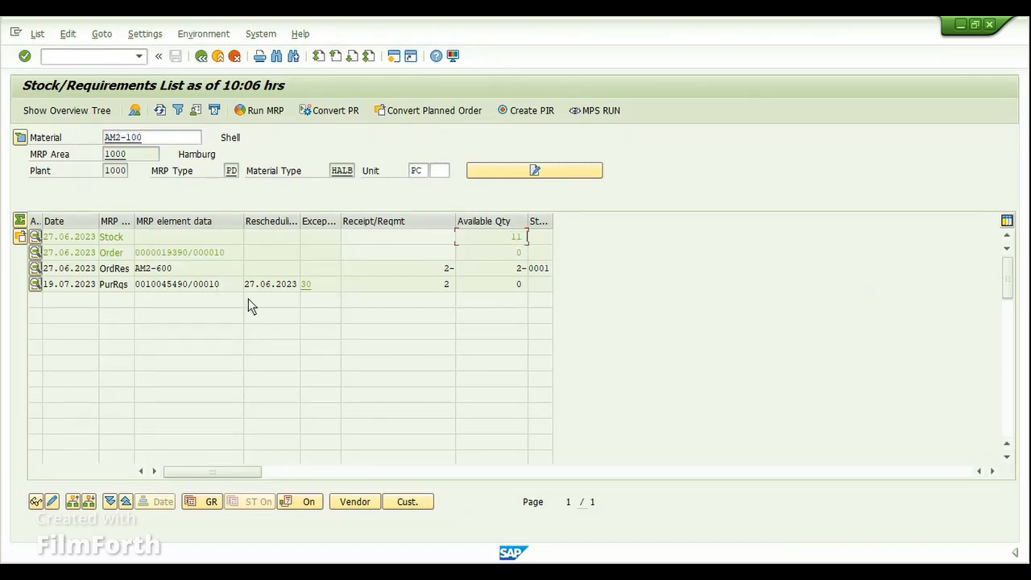
pyautogui.click(224, 285)
pyautogui.moveTo(177, 273); pyautogui.dragTo(98, 275)
pyautogui.click(100, 275)
pyautogui.moveTo(131, 274); pyautogui.dragTo(102, 274)
pyautogui.click(102, 273)
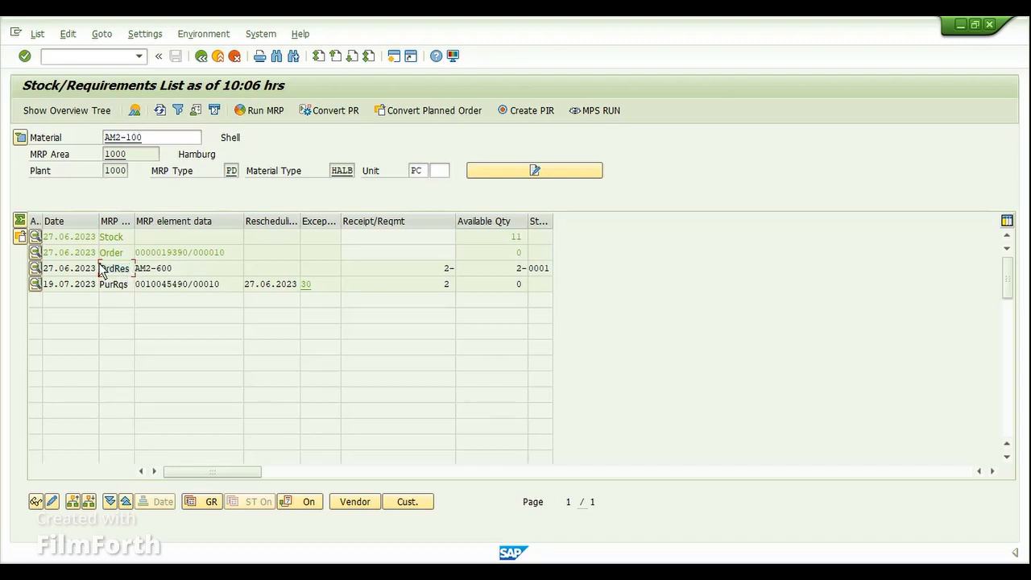
# Convert the AM2-100 purchase requisition into a standard purchase order and set its purchasing organization to 1000.
pyautogui.doubleClick(169, 286)
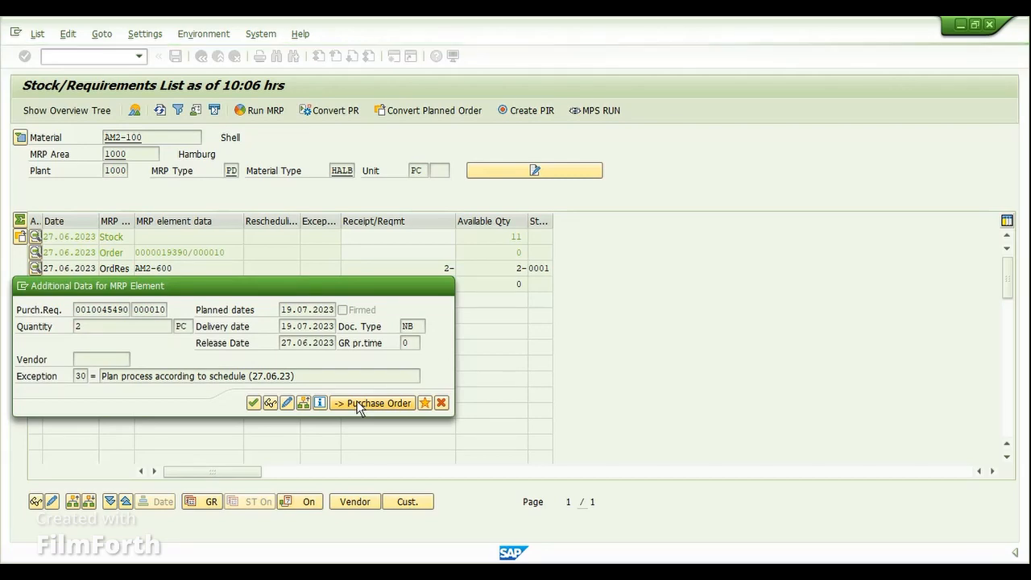
pyautogui.click(360, 403)
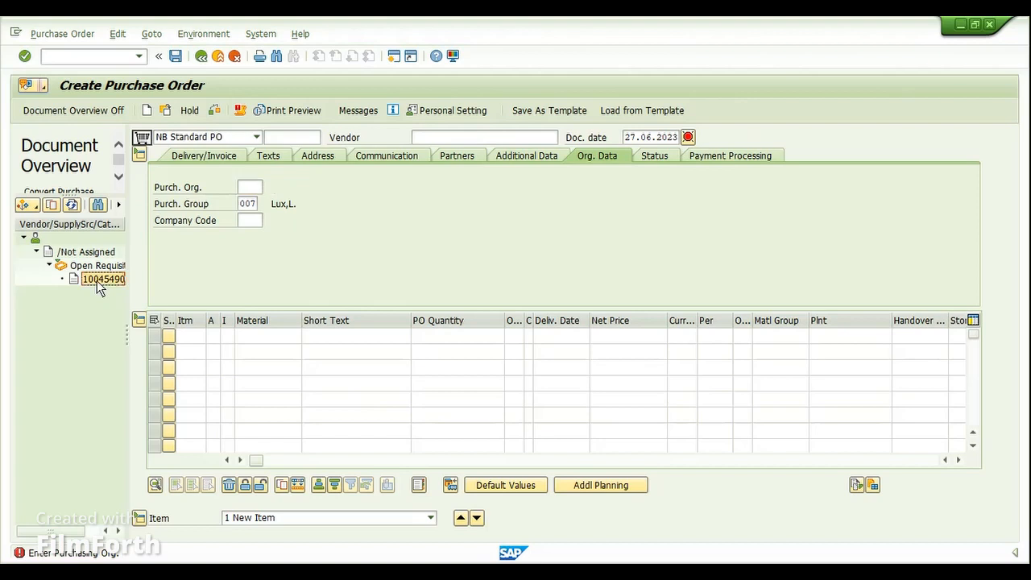
pyautogui.moveTo(97, 280); pyautogui.dragTo(144, 140)
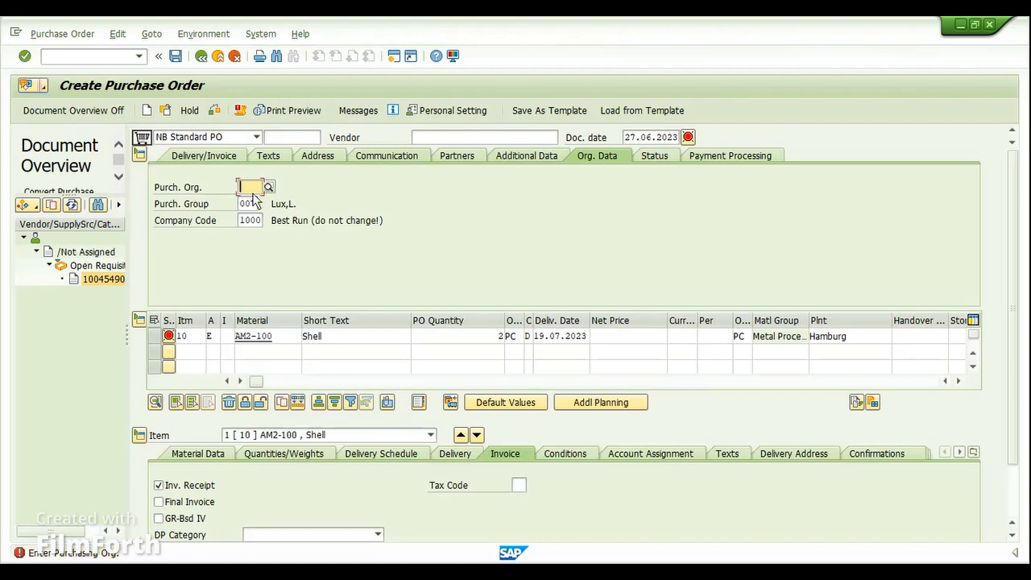
pyautogui.write('1000')
pyautogui.press('Return')
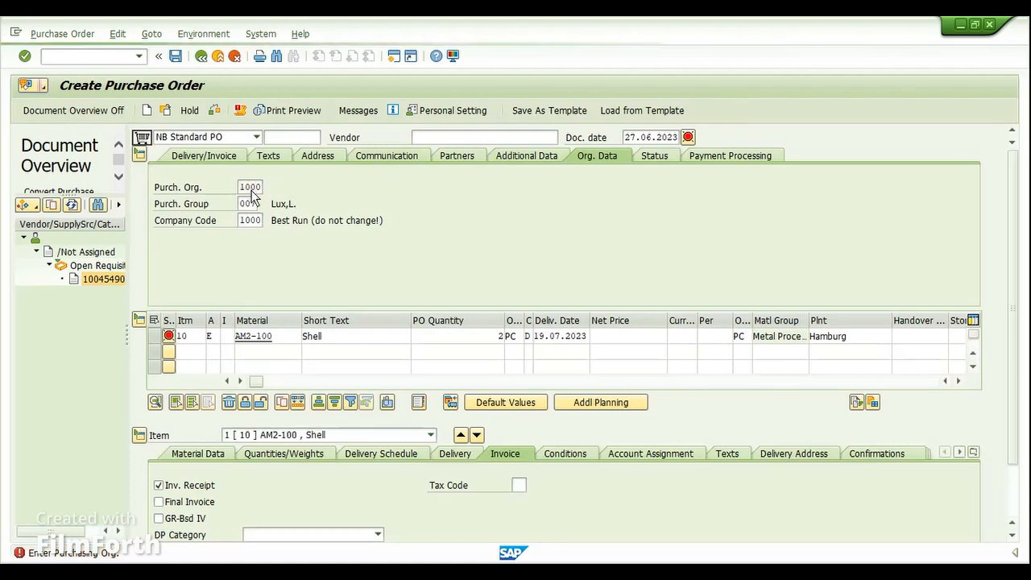
# Try to assign vendor IDES AG to the purchase order.
pyautogui.click(493, 136)
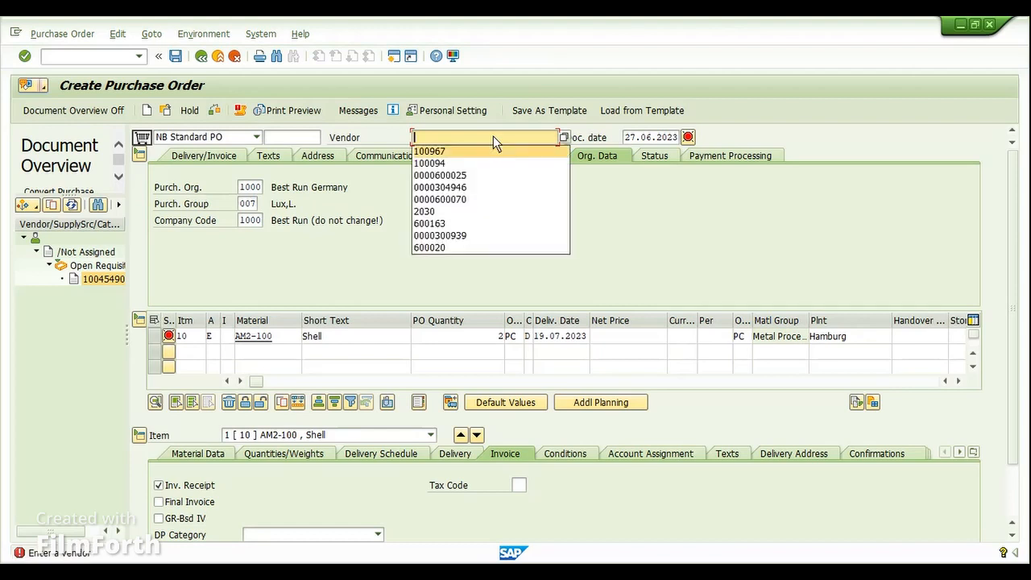
pyautogui.write('10000')
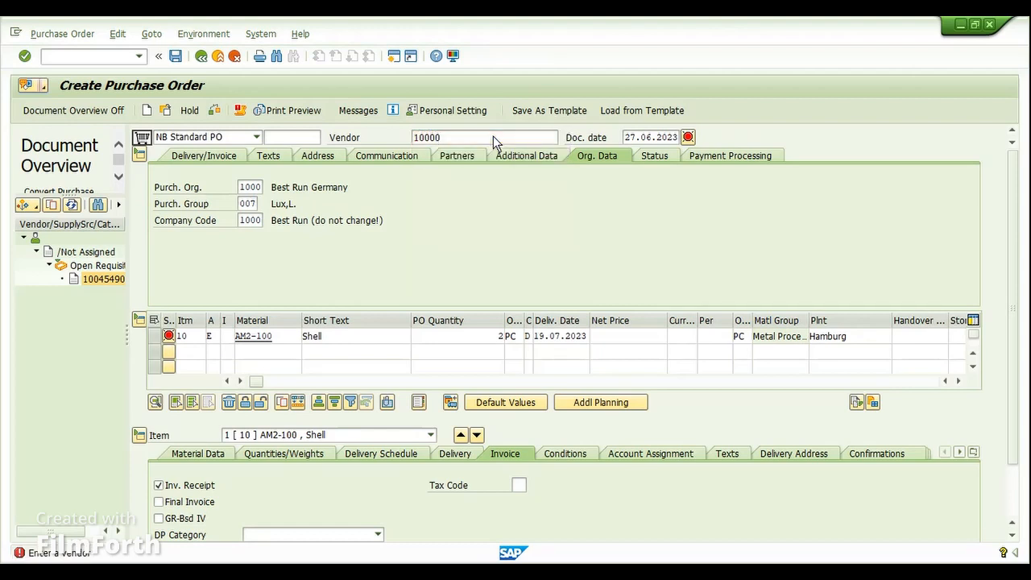
pyautogui.press('Return')
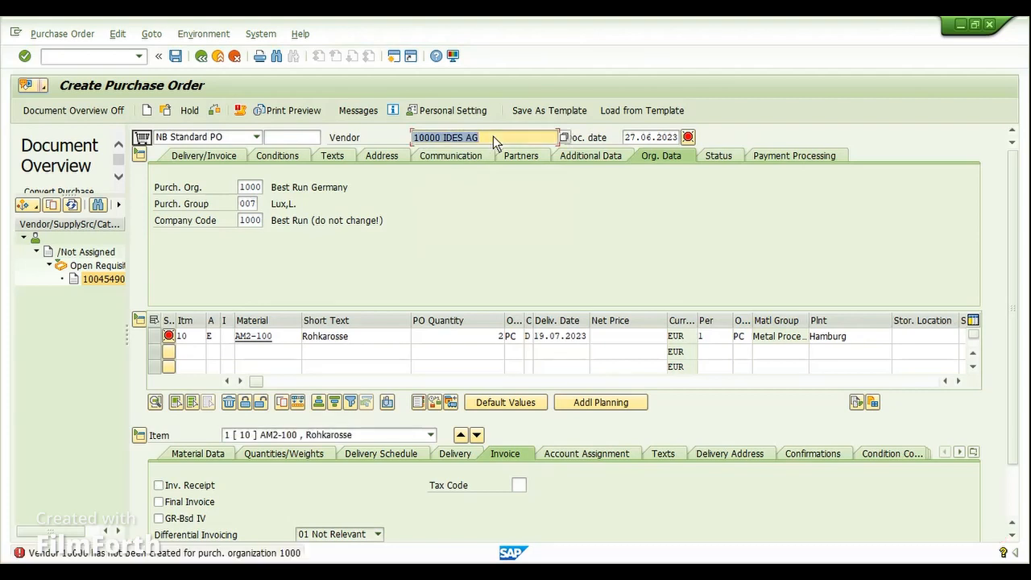
# Enter IDES UK LTD as the vendor of the purchase order.
pyautogui.write('20000')
pyautogui.press('Return')
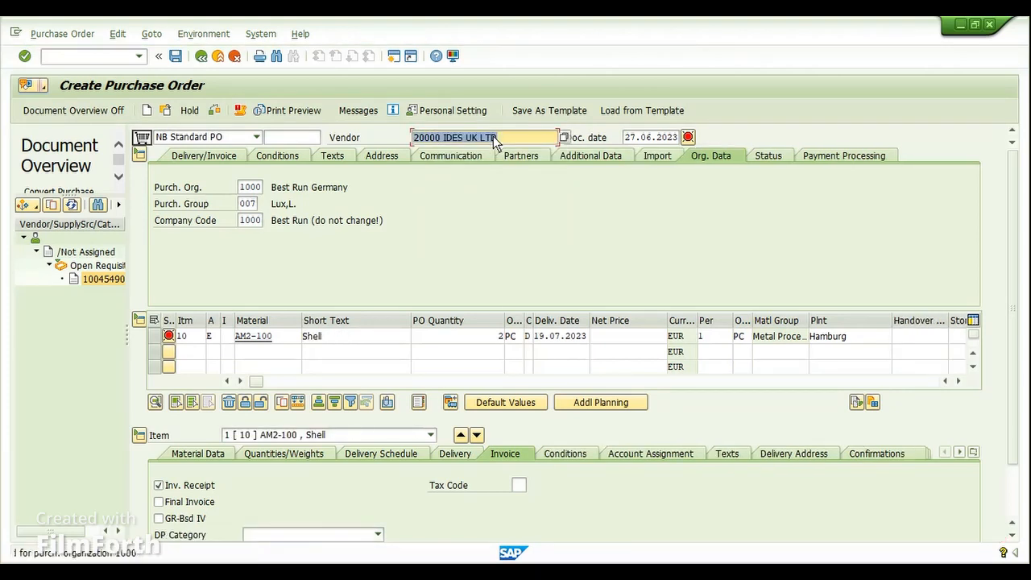
# Search for vendors by purchasing data, restricting the value range to purchasing organization 1000.
pyautogui.press('Return')
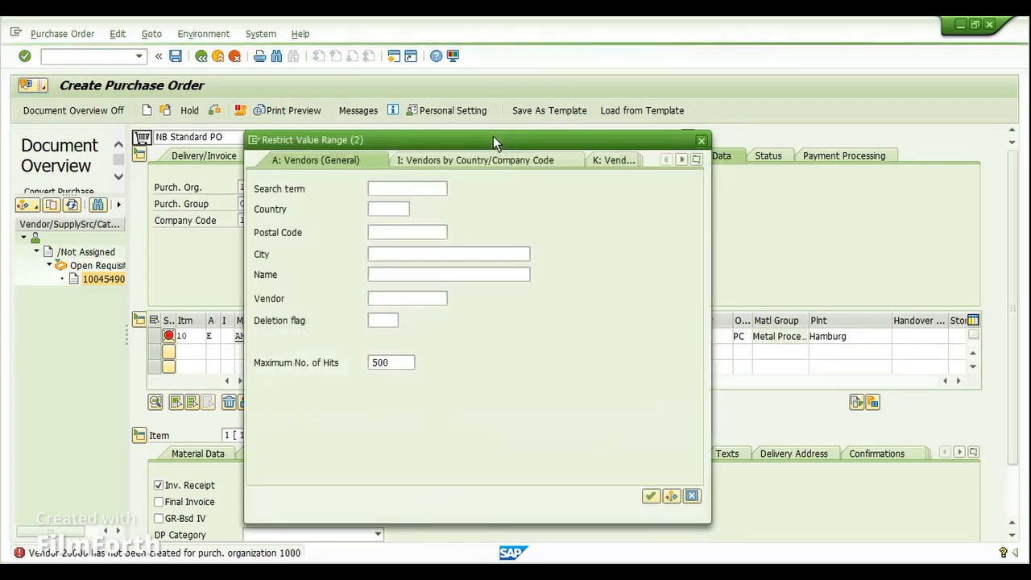
pyautogui.click(696, 159)
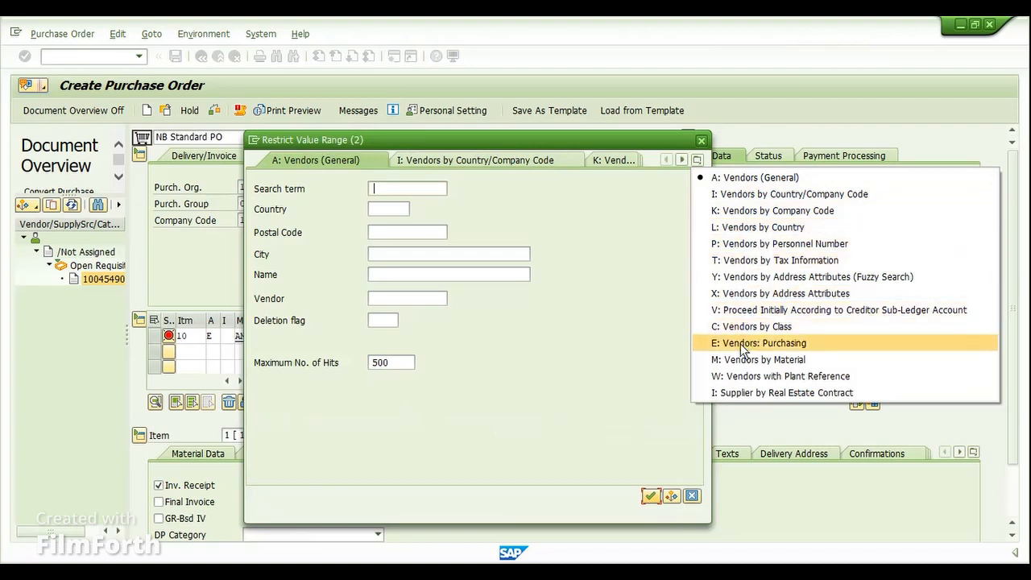
pyautogui.click(742, 345)
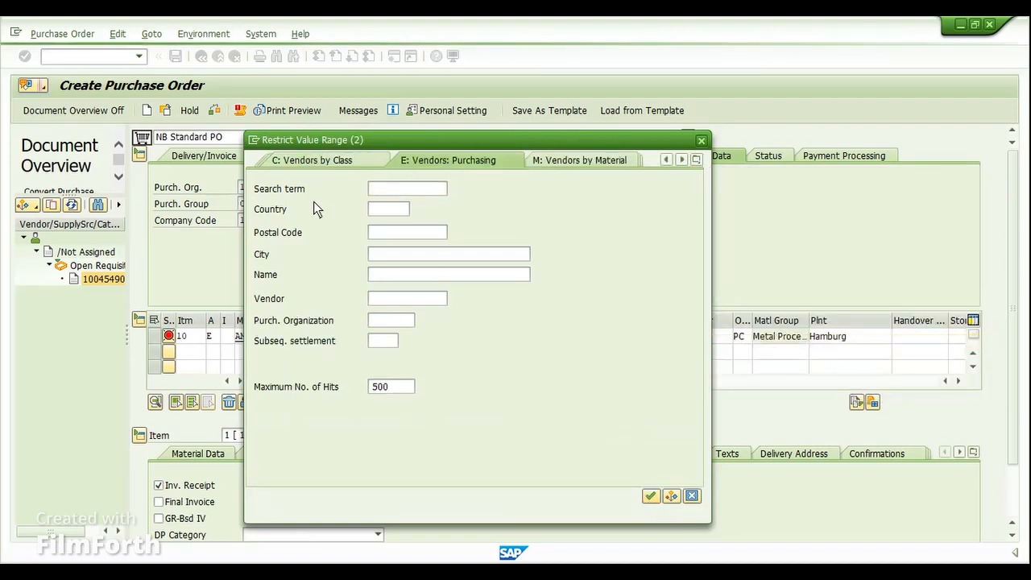
pyautogui.click(398, 320)
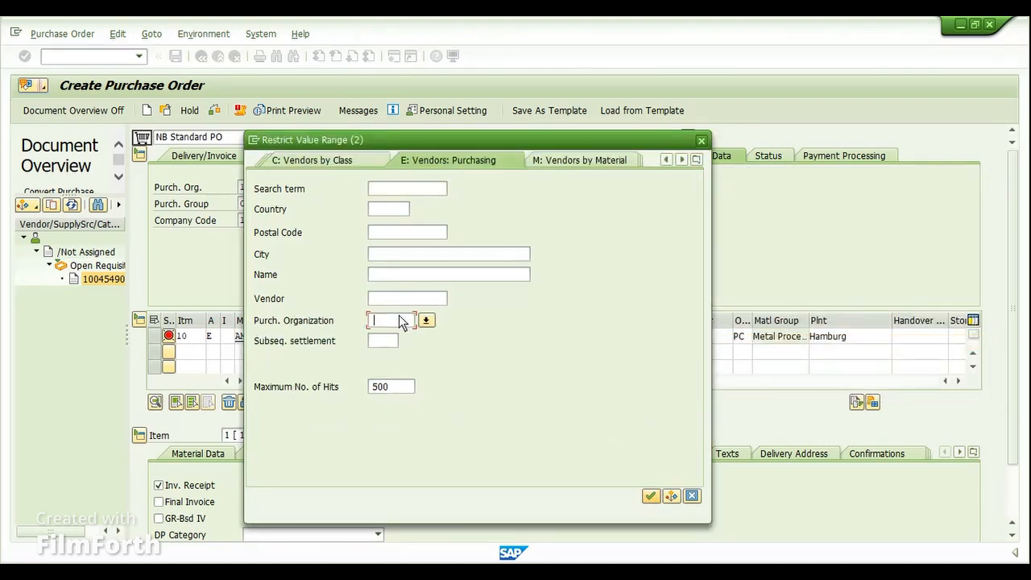
pyautogui.write('1000')
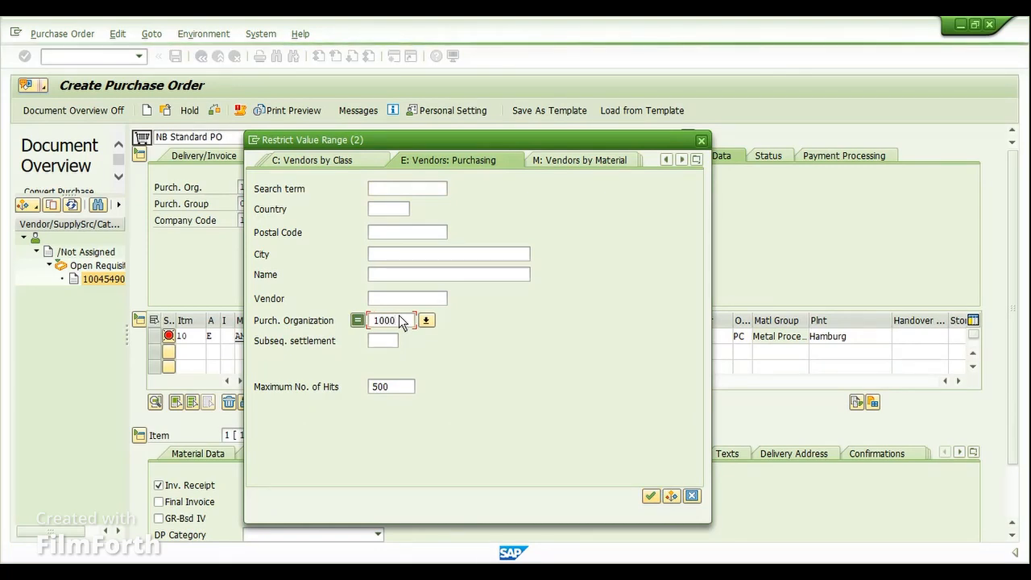
pyautogui.press('Return')
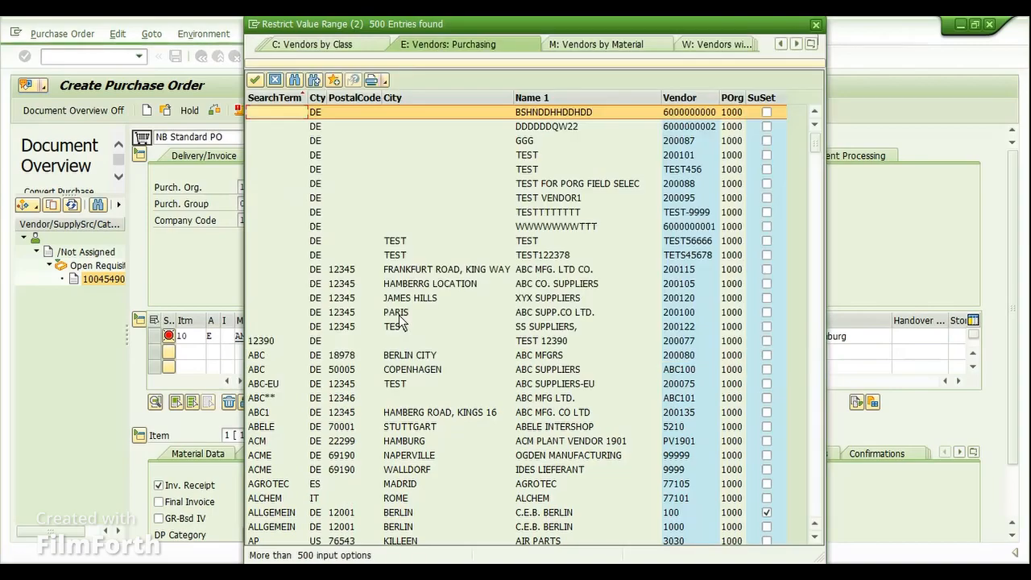
# Choose Delta Steel Inc. from the vendor search results and apply it as the purchase order's vendor.
pyautogui.scroll(-15, 382, 416)
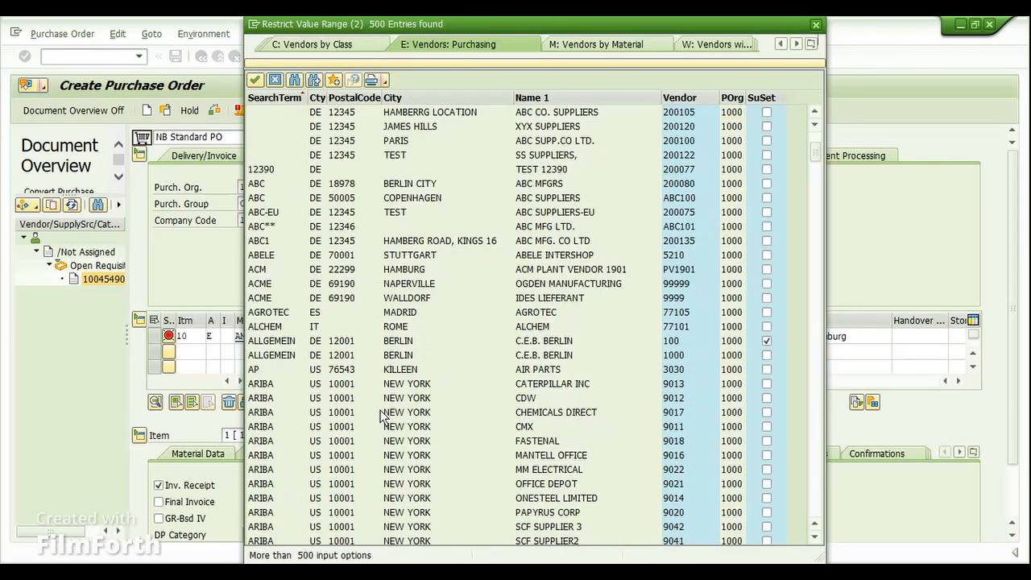
pyautogui.scroll(-20, 390, 432)
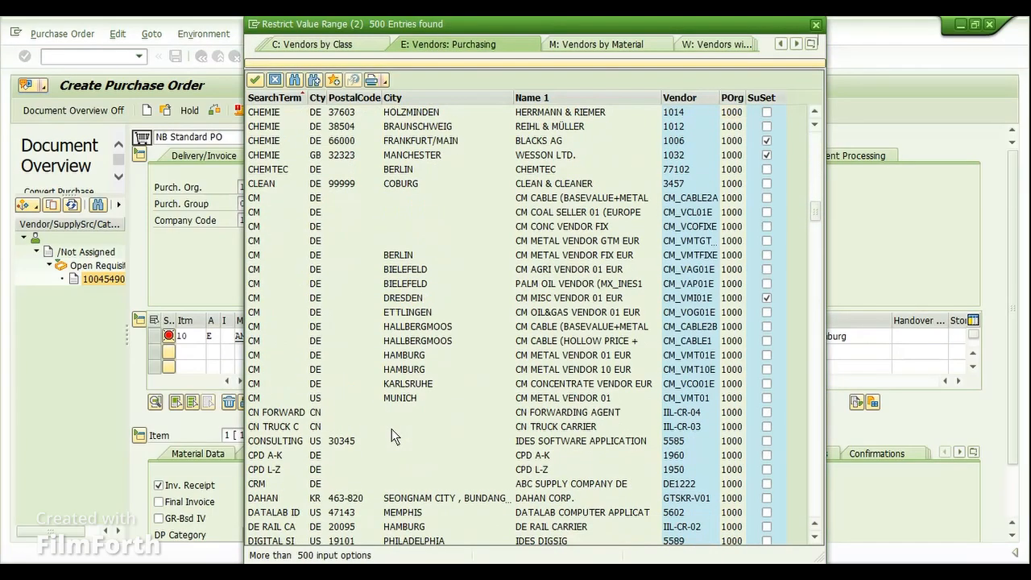
pyautogui.scroll(-20, 394, 433)
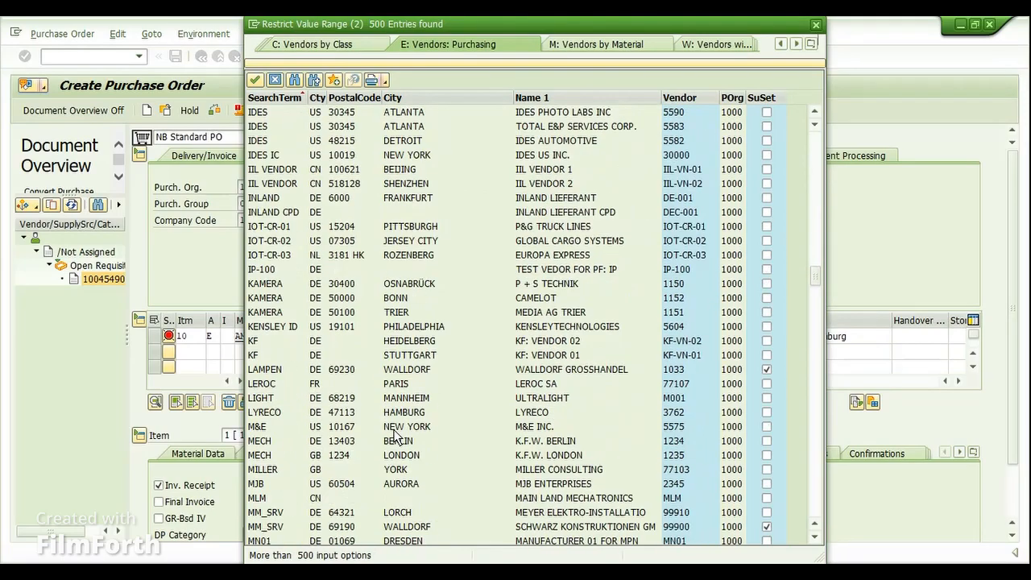
pyautogui.scroll(-20, 393, 435)
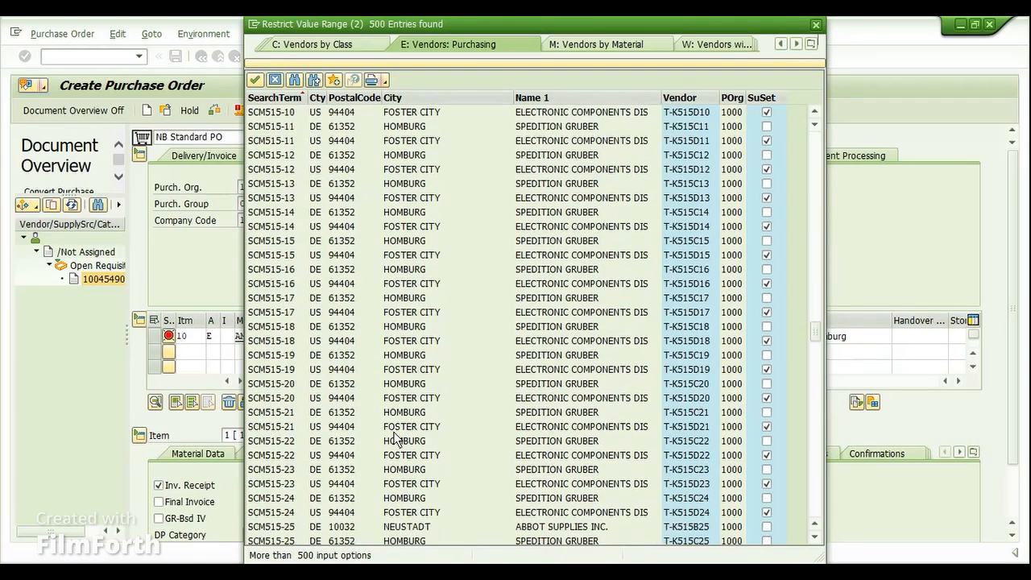
pyautogui.scroll(-20, 394, 440)
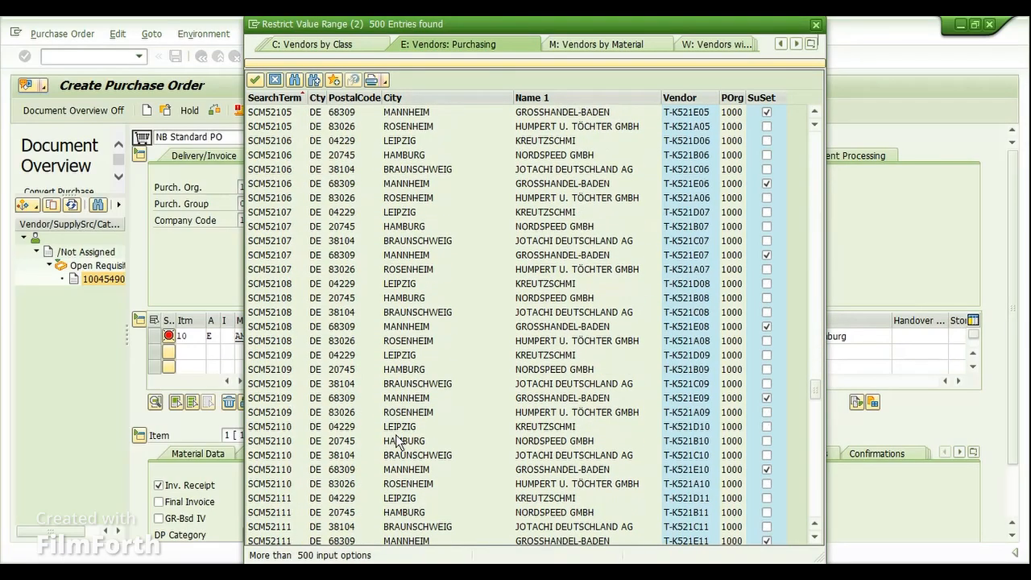
pyautogui.scroll(-12, 394, 443)
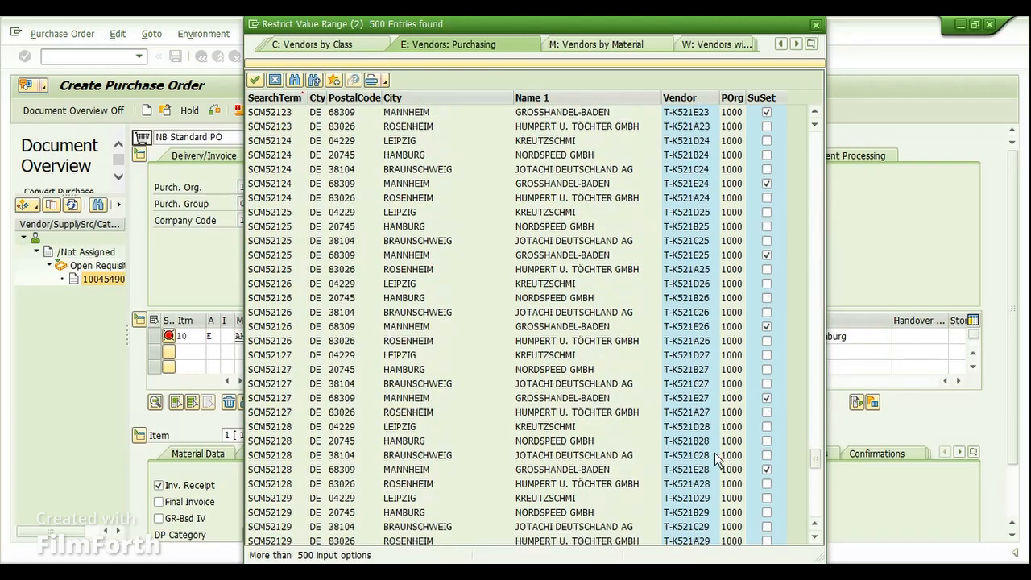
pyautogui.moveTo(813, 460); pyautogui.dragTo(816, 512)
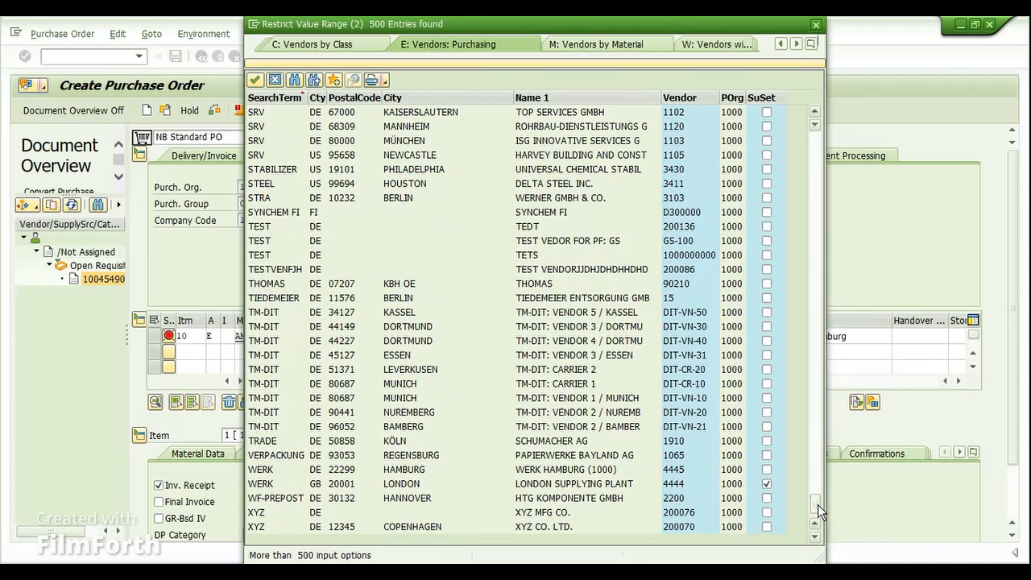
pyautogui.doubleClick(266, 185)
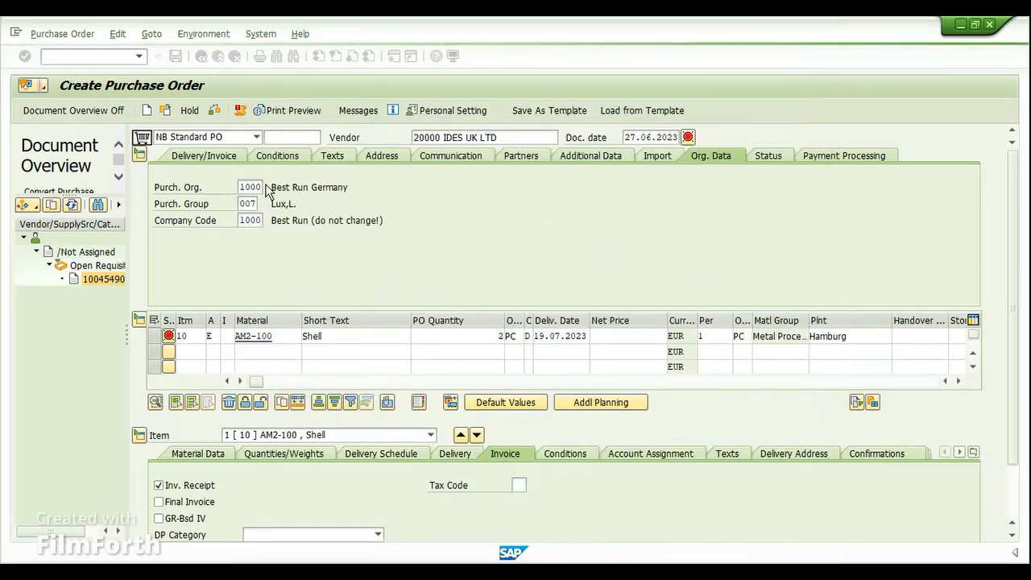
pyautogui.press('Return')
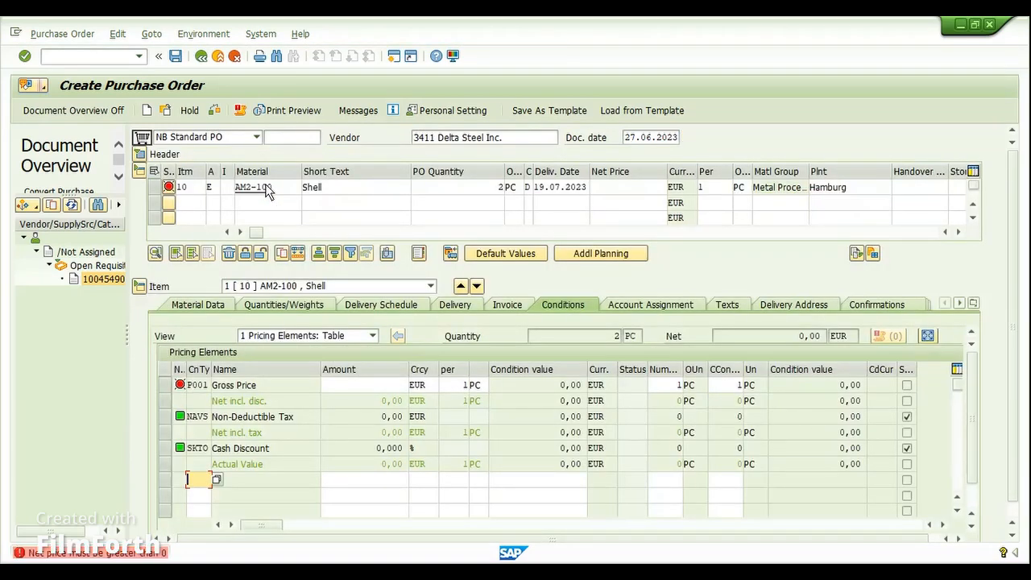
# Set the net price of the AM2-100 item to 12 EUR and enter 12 EUR for the P000 gross price condition.
pyautogui.click(609, 188)
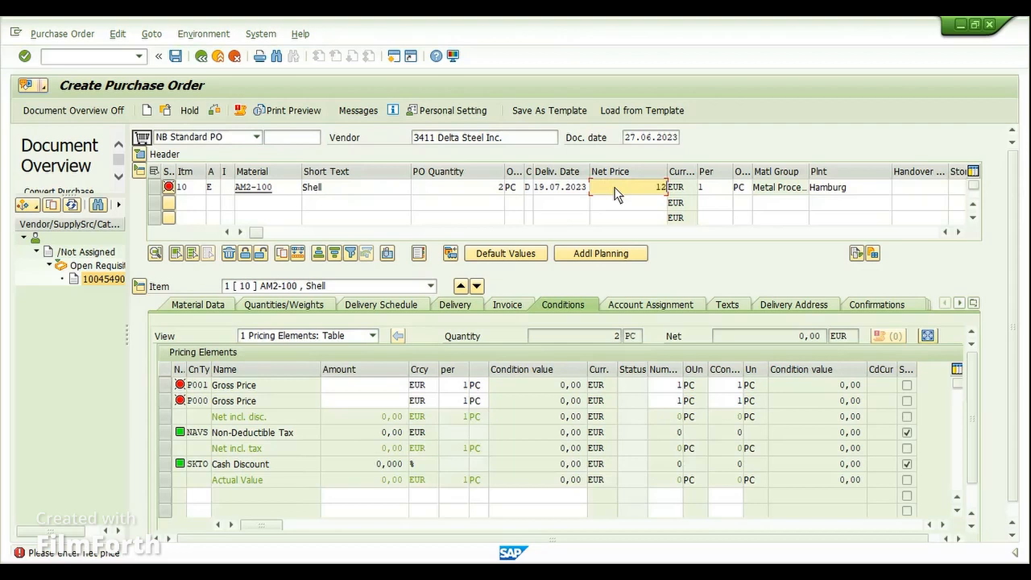
pyautogui.press('Return')
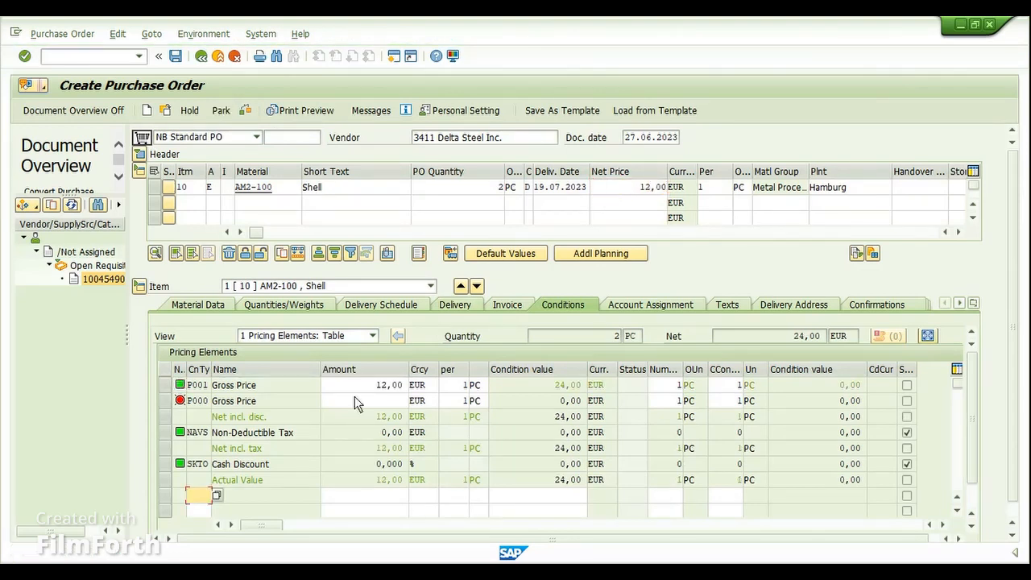
pyautogui.click(375, 395)
pyautogui.write('12')
pyautogui.press('Return')
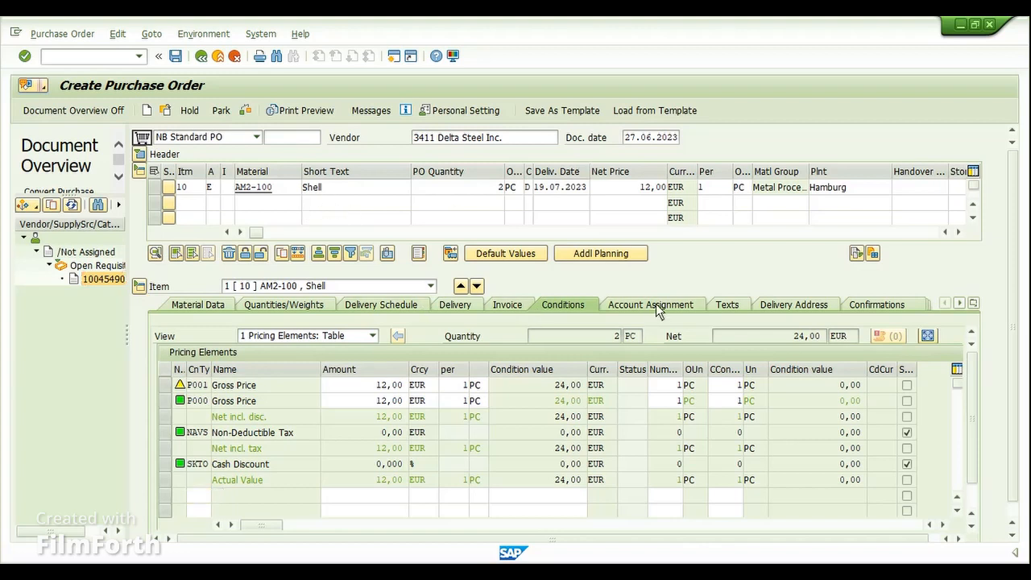
# Examine the AM2-100 item's account assignment, including its category and the assigned sales order and item.
pyautogui.click(614, 307)
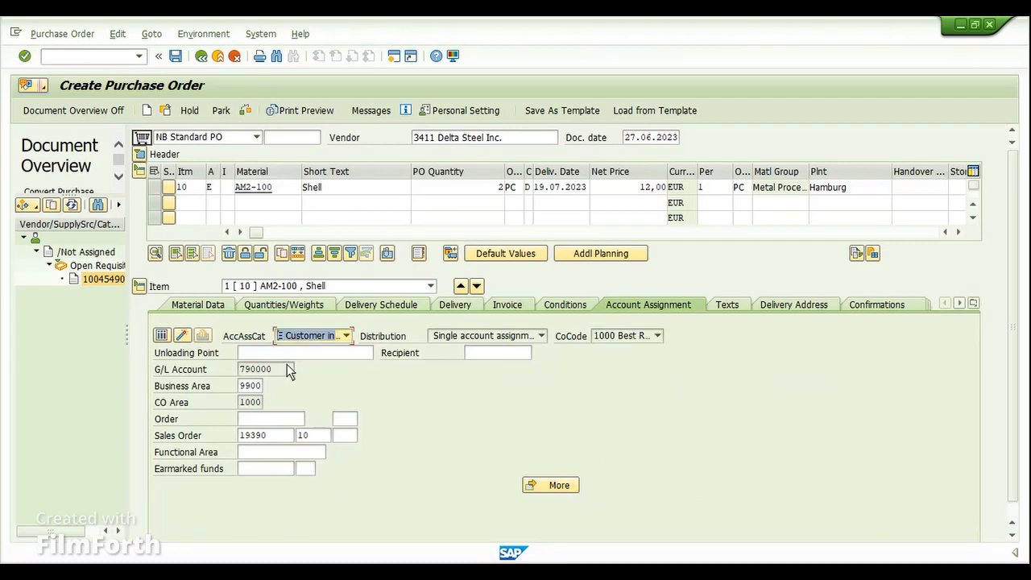
pyautogui.click(329, 336)
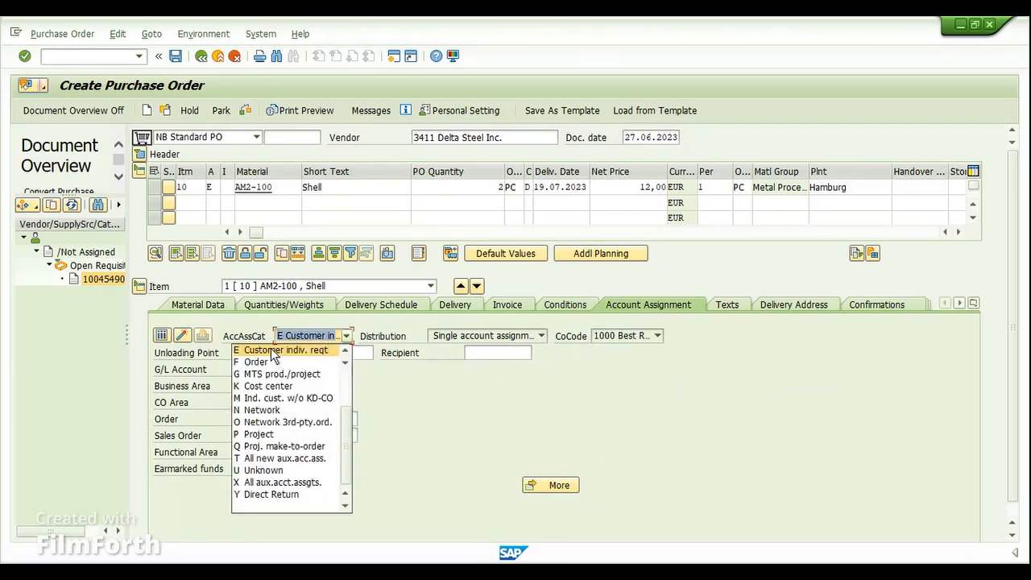
pyautogui.click(377, 382)
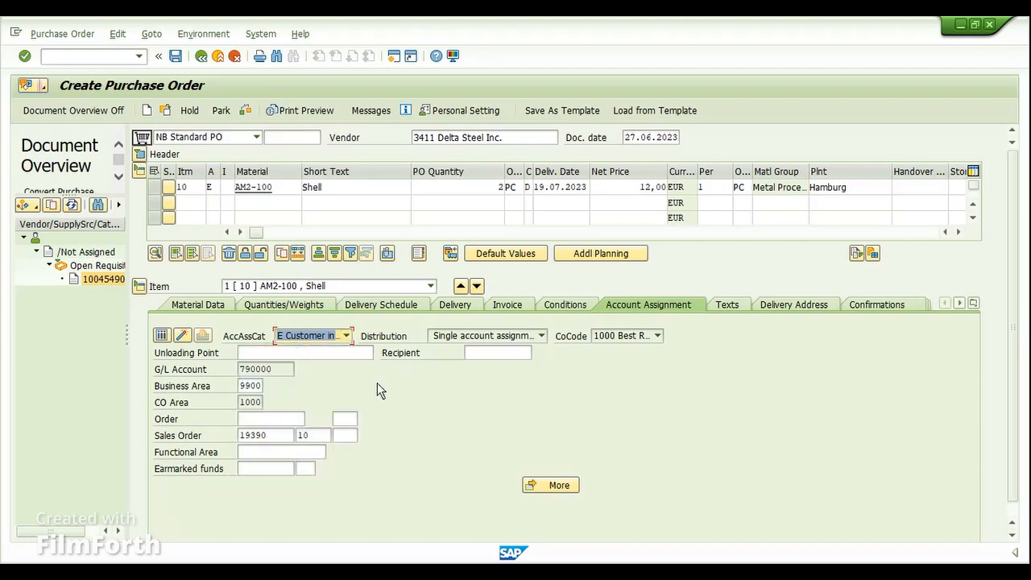
pyautogui.click(287, 435)
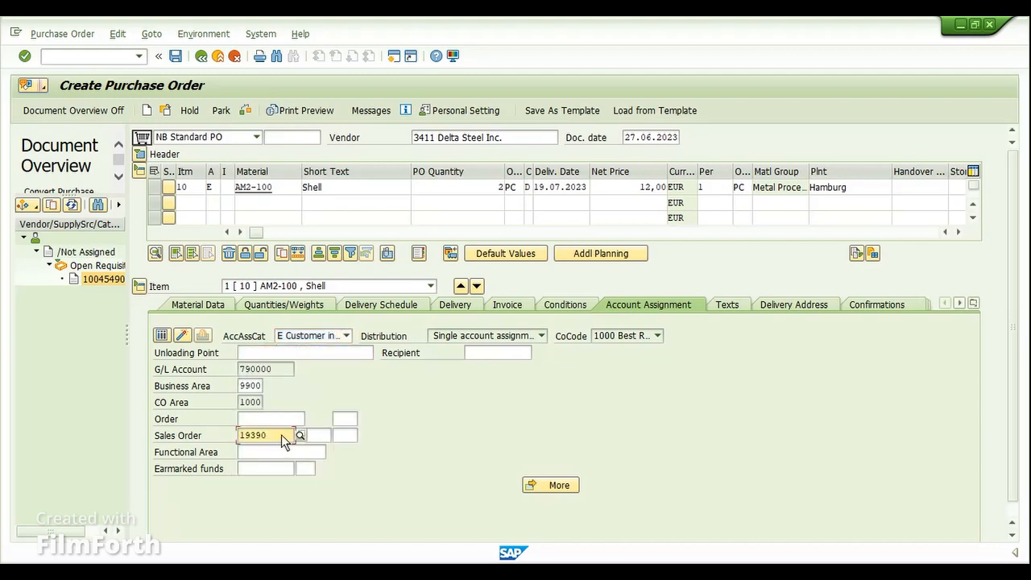
pyautogui.click(316, 435)
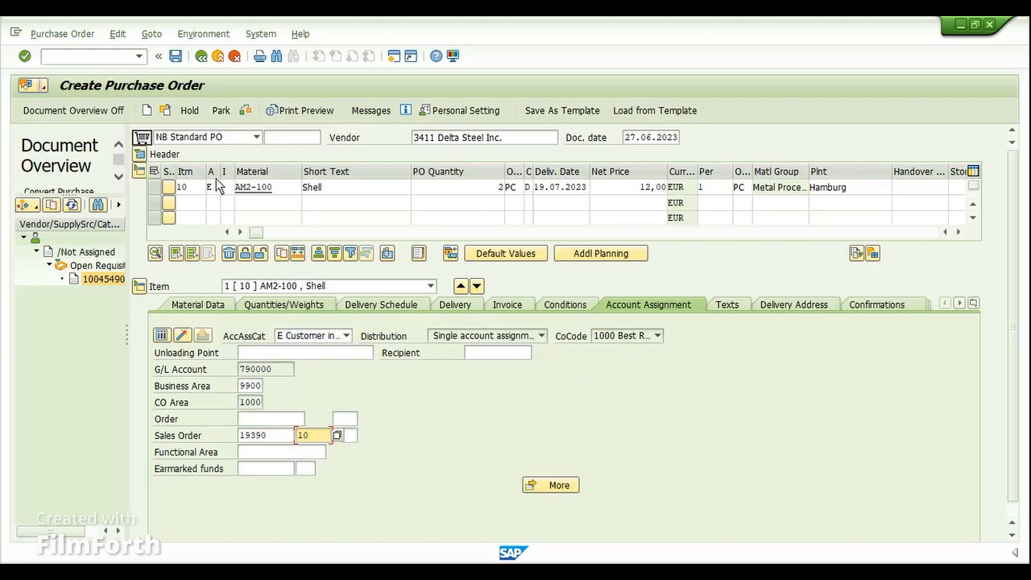
pyautogui.moveTo(218, 174); pyautogui.dragTo(229, 174)
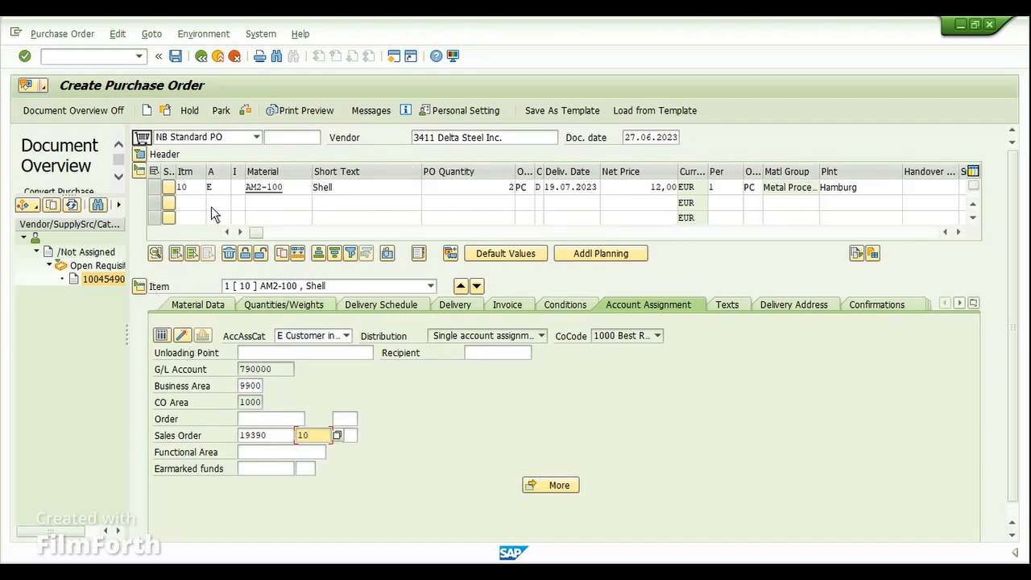
pyautogui.click(227, 188)
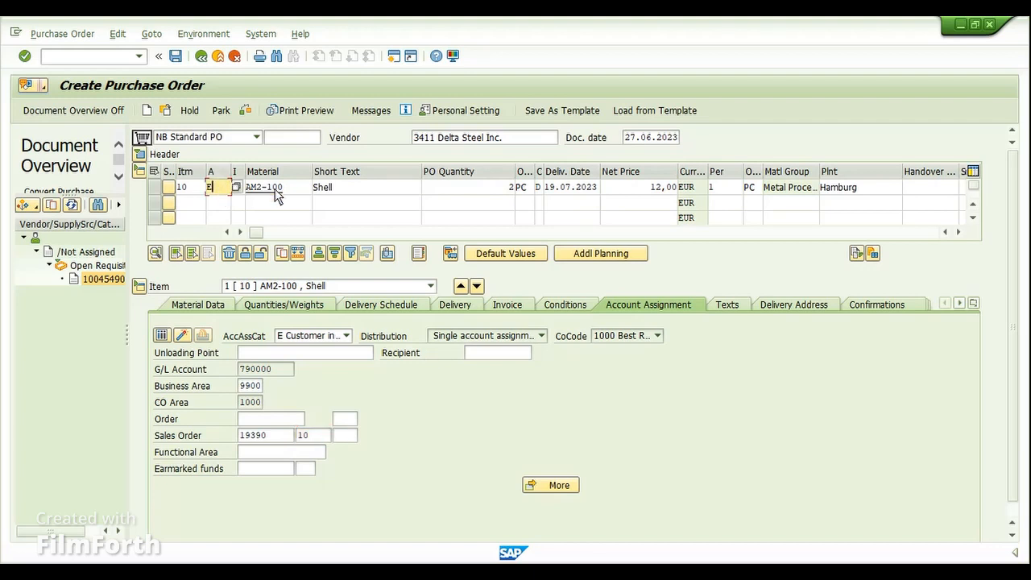
# Check the purchase order for messages and save it.
pyautogui.click(246, 112)
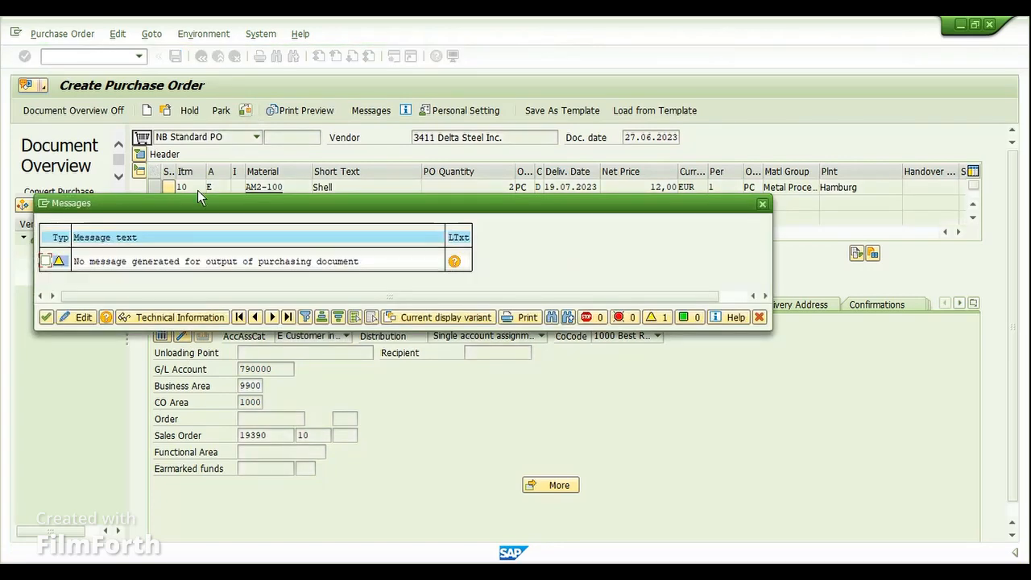
pyautogui.click(47, 317)
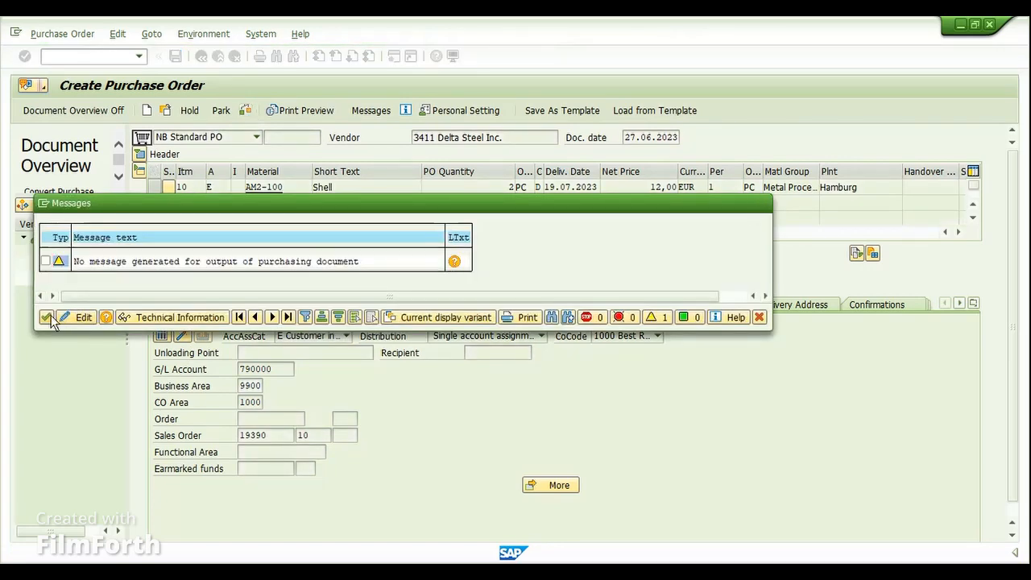
pyautogui.click(174, 57)
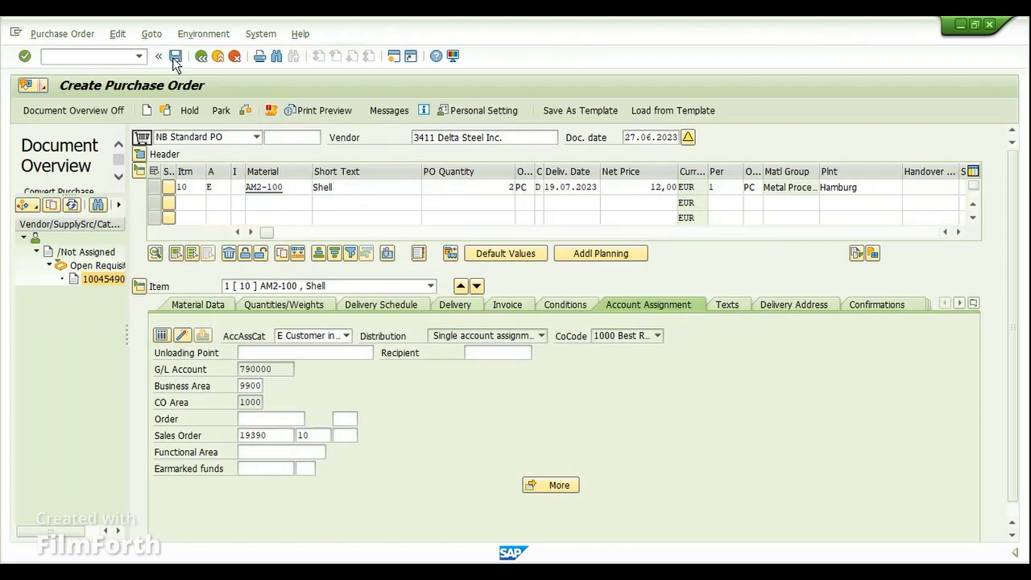
pyautogui.click(214, 310)
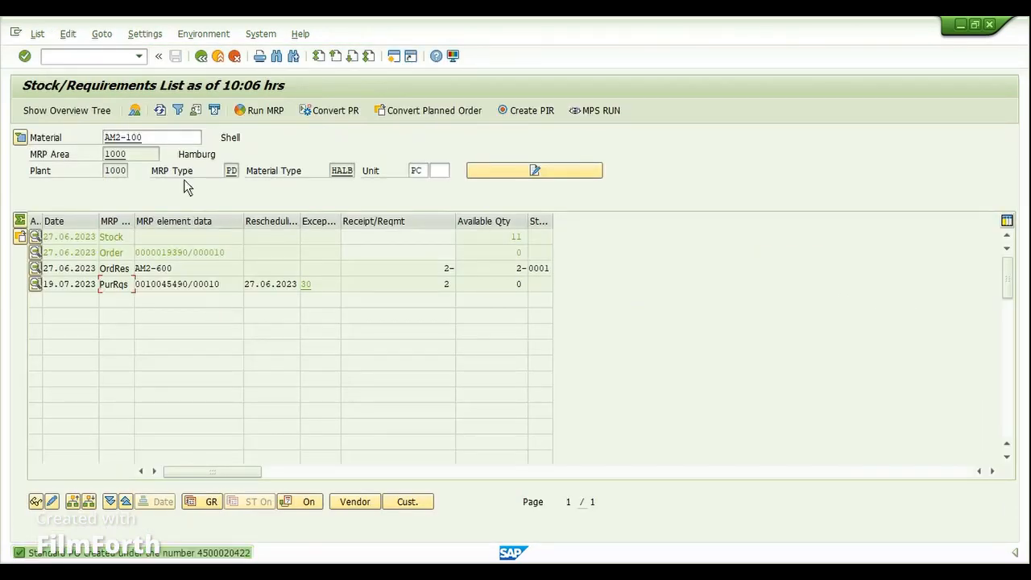
# Refresh the AM2-100 stock/requirements list and copy the new purchase order's number from it.
pyautogui.click(159, 111)
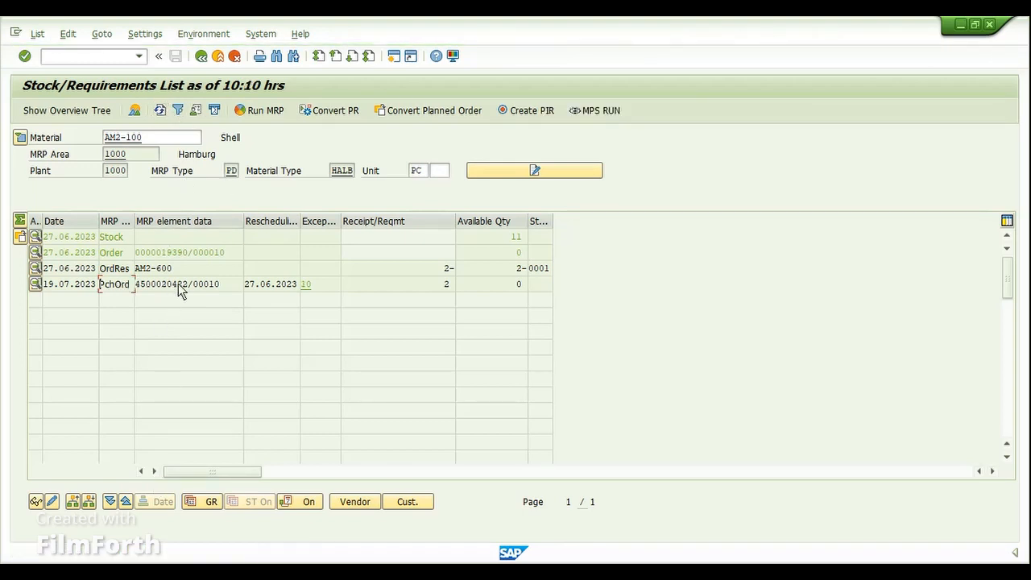
pyautogui.moveTo(189, 286); pyautogui.dragTo(139, 295)
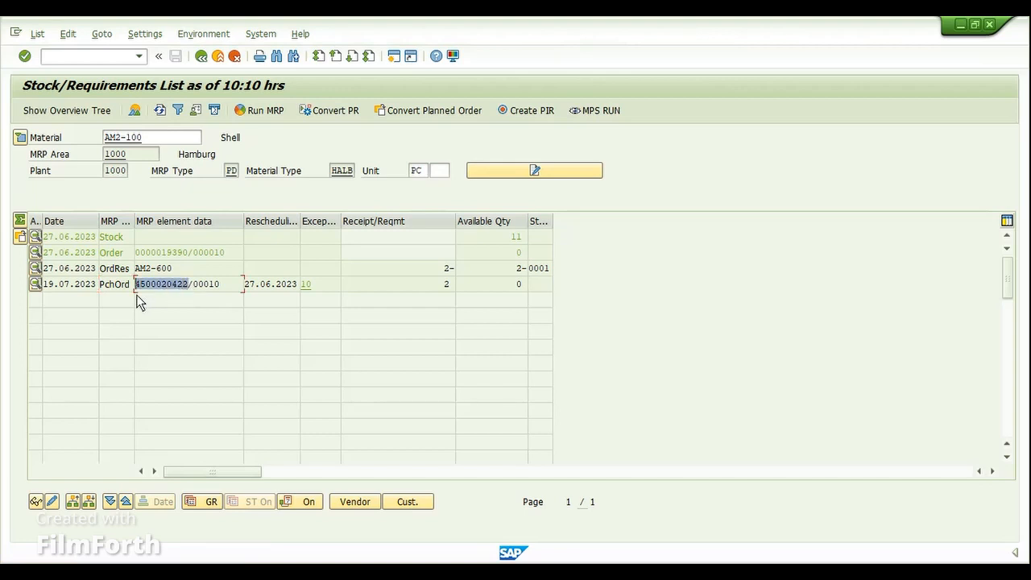
pyautogui.hotkey('ctrl', 'c')
# Switch to the sales order session, start transaction MIGO and set the operation to A01 Goods Receipt.
pyautogui.click(610, 505)
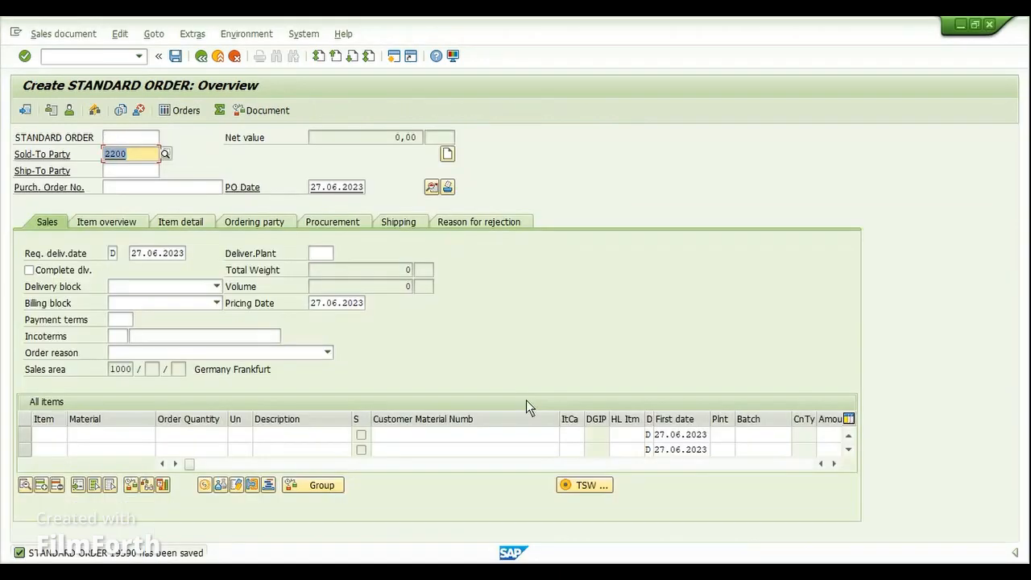
pyautogui.hotkey('ctrl', '/')
pyautogui.write('/NMIGO')
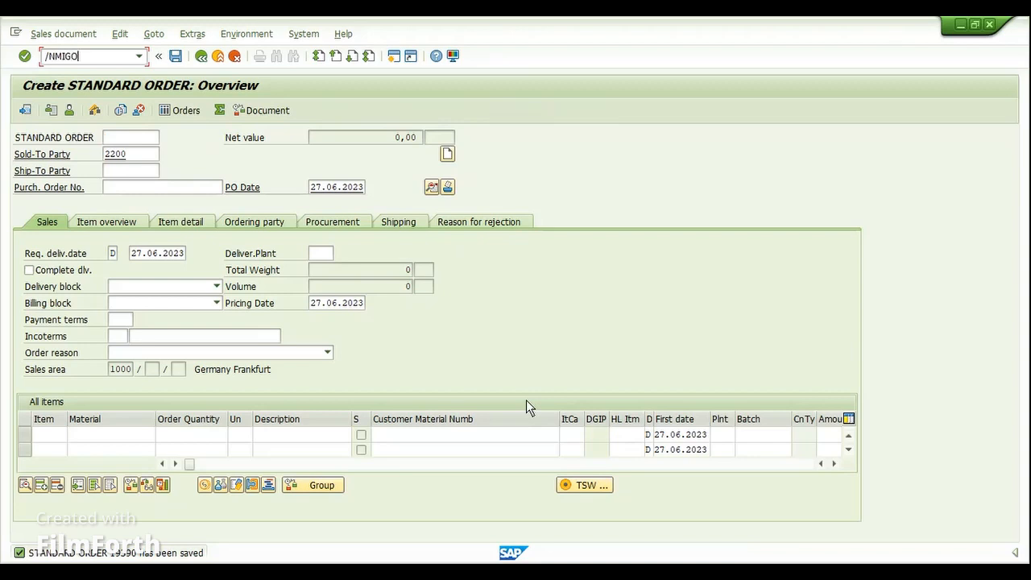
pyautogui.press('Return')
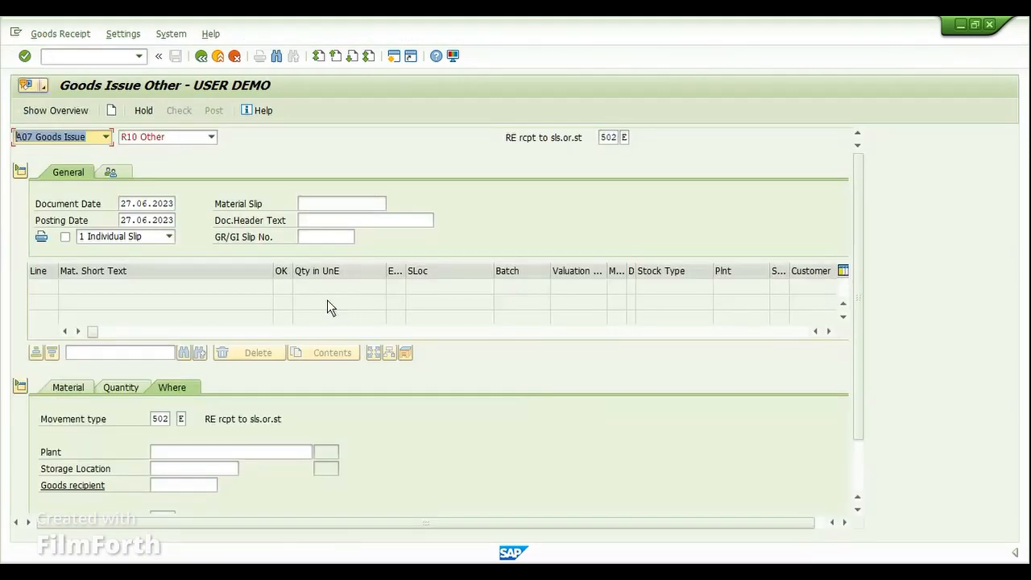
pyautogui.press('F4')
pyautogui.press('Down')
pyautogui.press('Return')
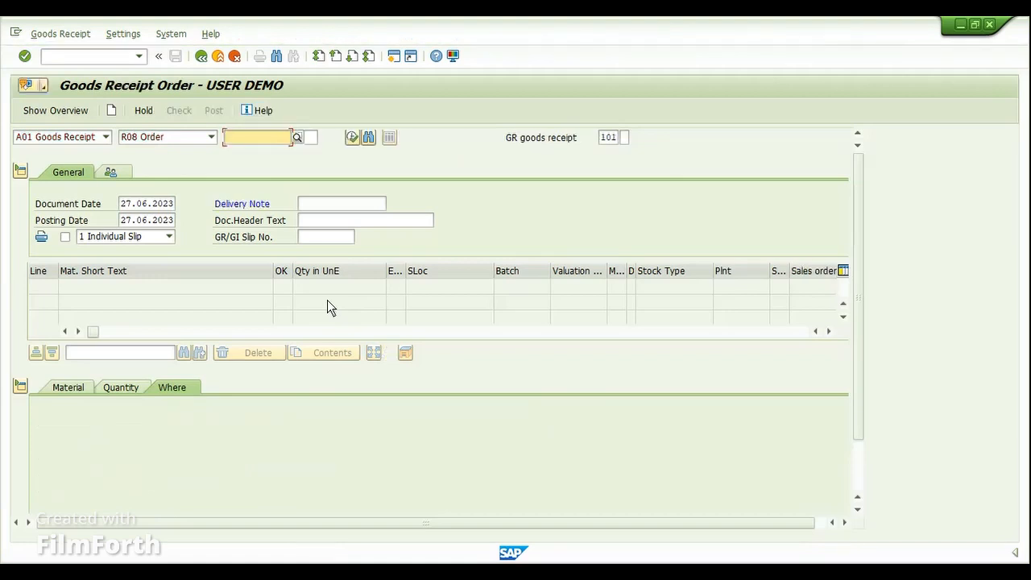
# Set the goods receipt's reference document to R01 Purchase Order and load the copied purchase order number.
pyautogui.hotkey('shift', 'Tab')
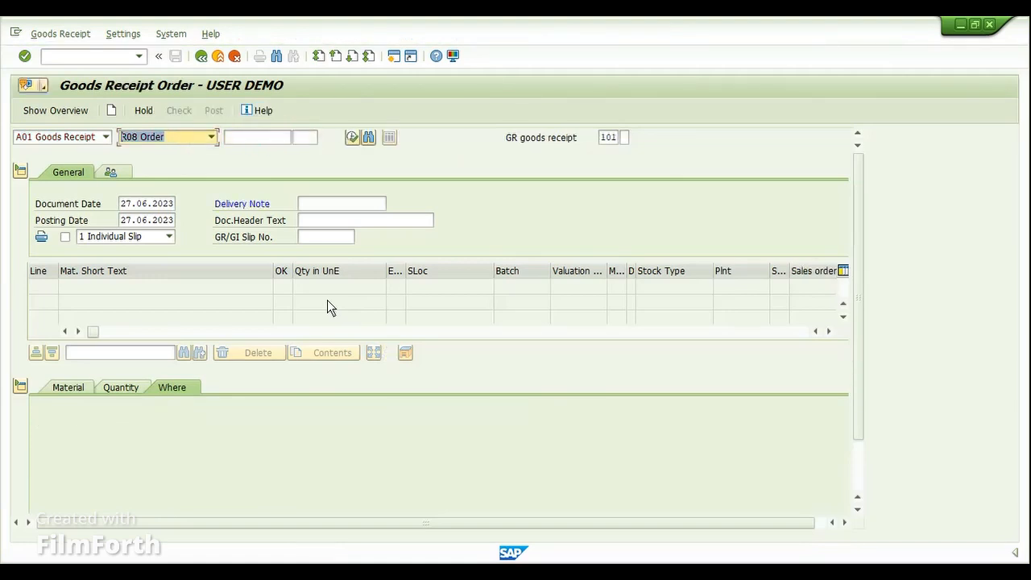
pyautogui.press('F4')
pyautogui.press('Down')
pyautogui.press('Down')
pyautogui.press('Down')
pyautogui.press('Down')
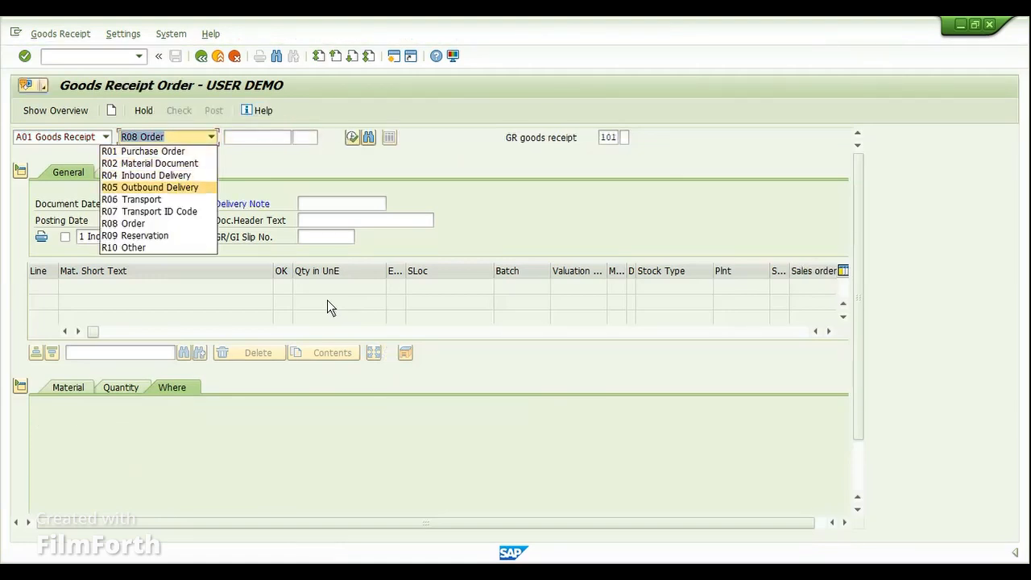
pyautogui.click(171, 152)
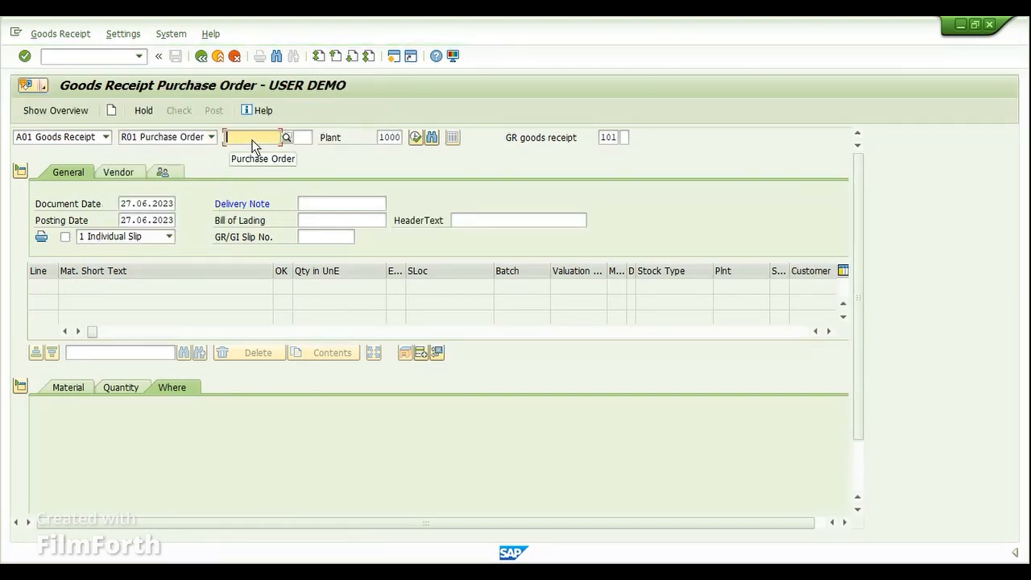
pyautogui.hotkey('ctrl', 'v')
pyautogui.press('Return')
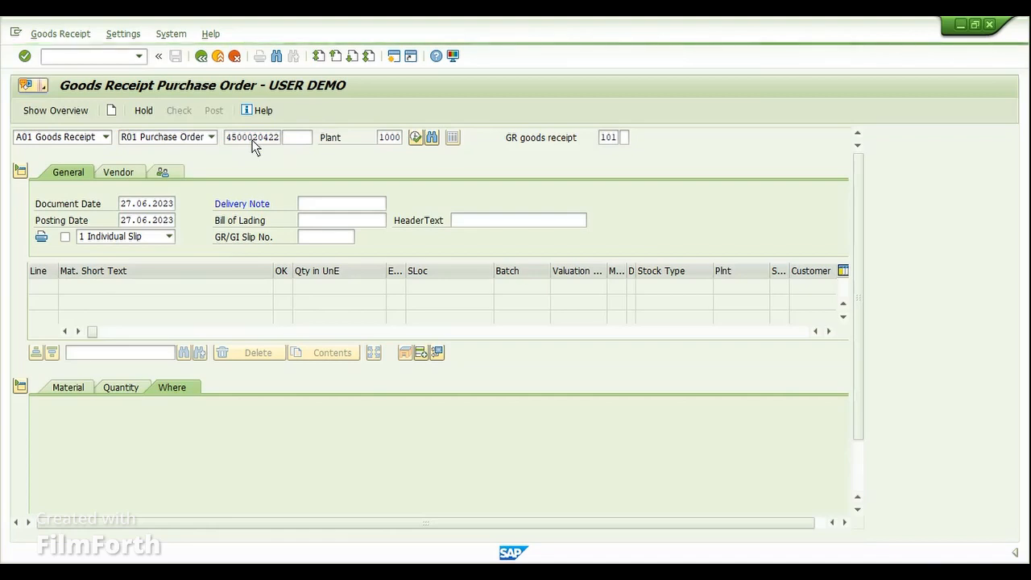
# Enter 123 as both the delivery note and the goods recipient of the goods receipt.
pyautogui.click(305, 204)
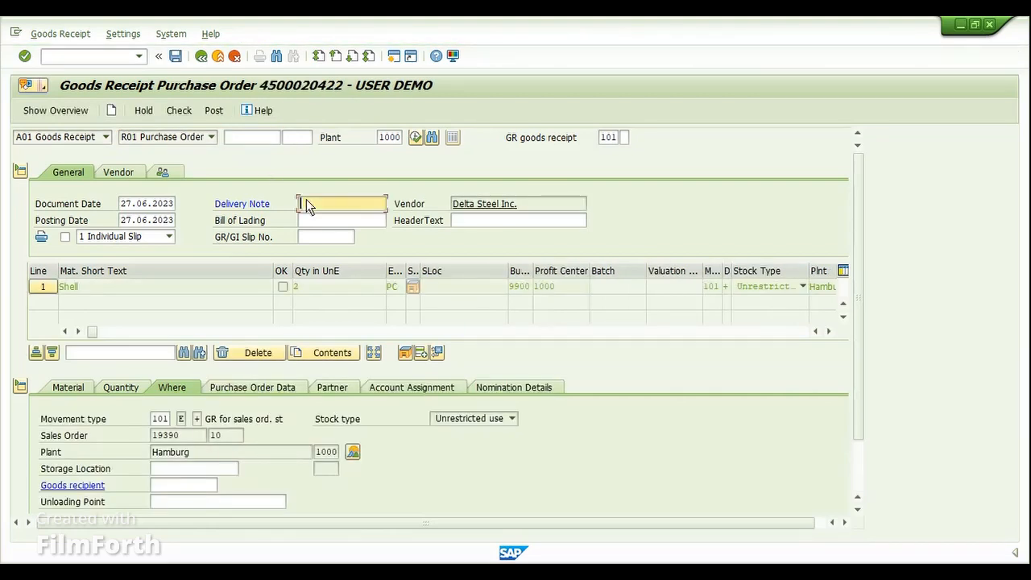
pyautogui.write('123')
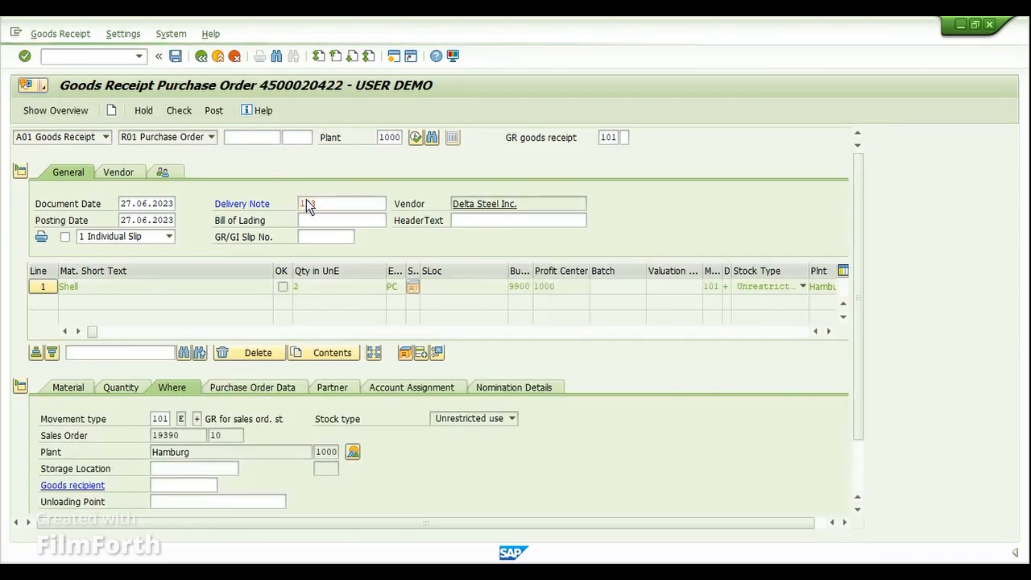
pyautogui.click(203, 486)
pyautogui.press('Return')
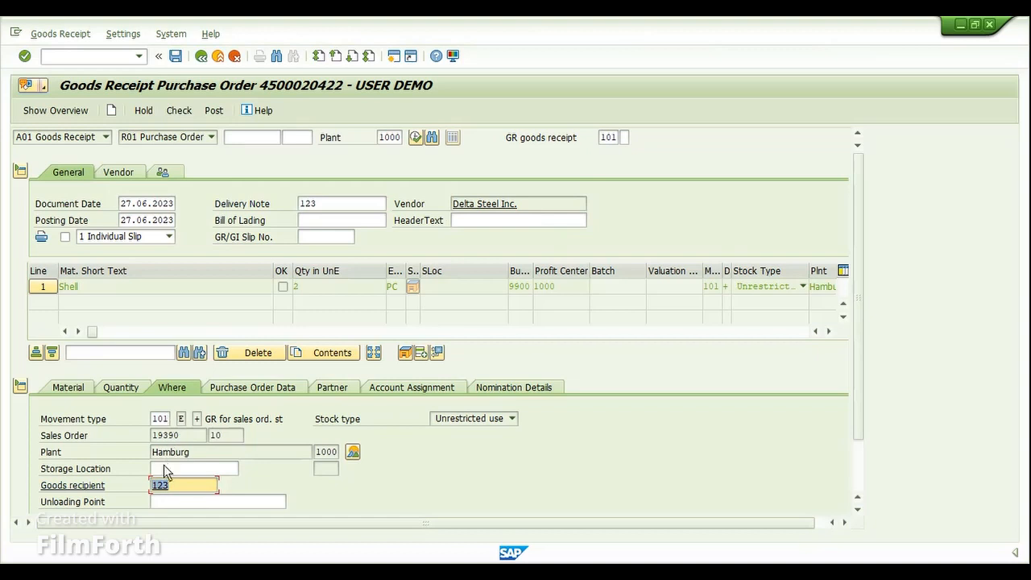
# Mark the Shell item as OK with the text 23 and check the goods receipt for errors.
pyautogui.click(184, 418)
pyautogui.scroll(-3, 135, 506)
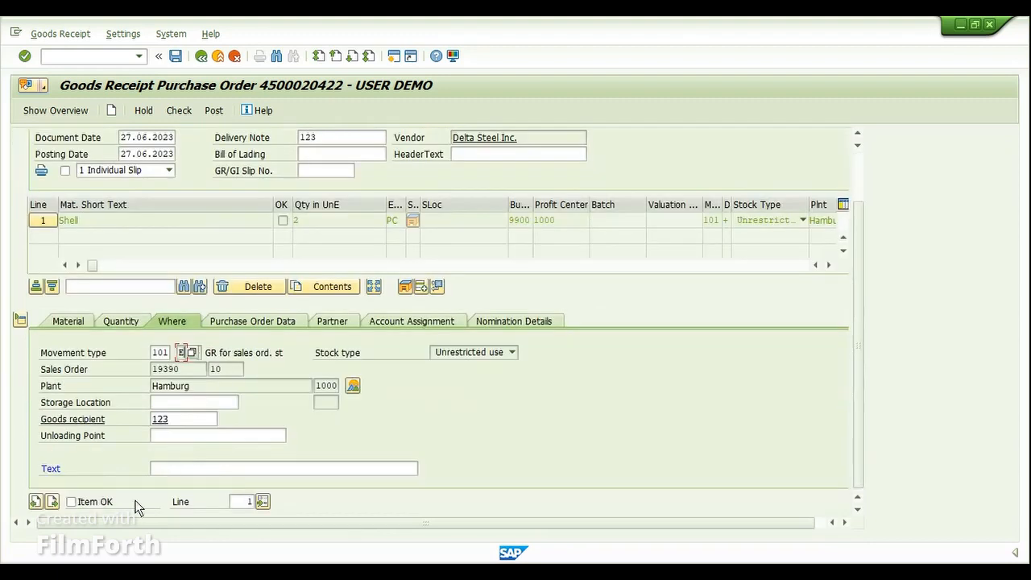
pyautogui.click(105, 501)
pyautogui.click(178, 472)
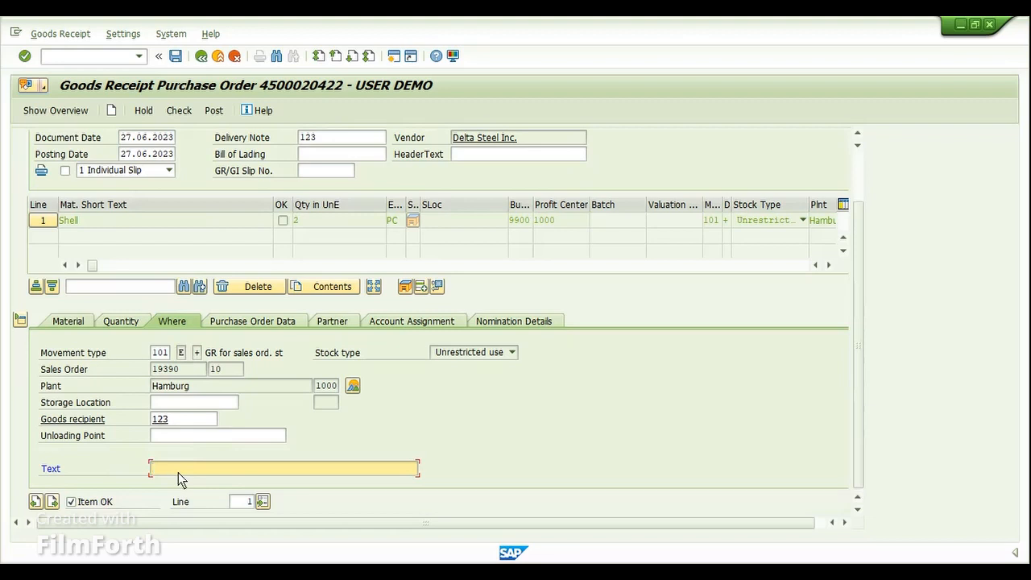
pyautogui.press('Return')
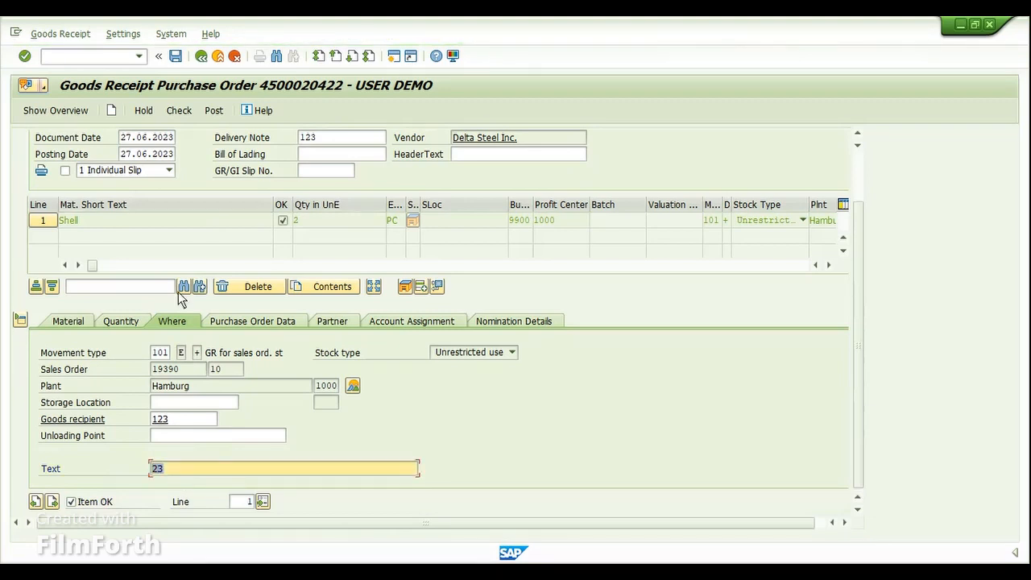
pyautogui.click(177, 115)
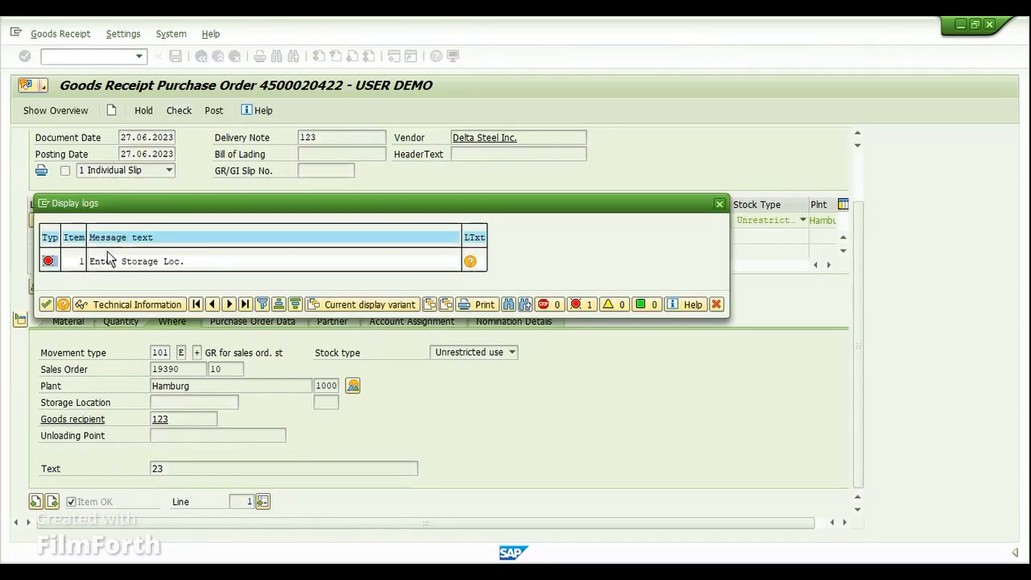
pyautogui.click(46, 306)
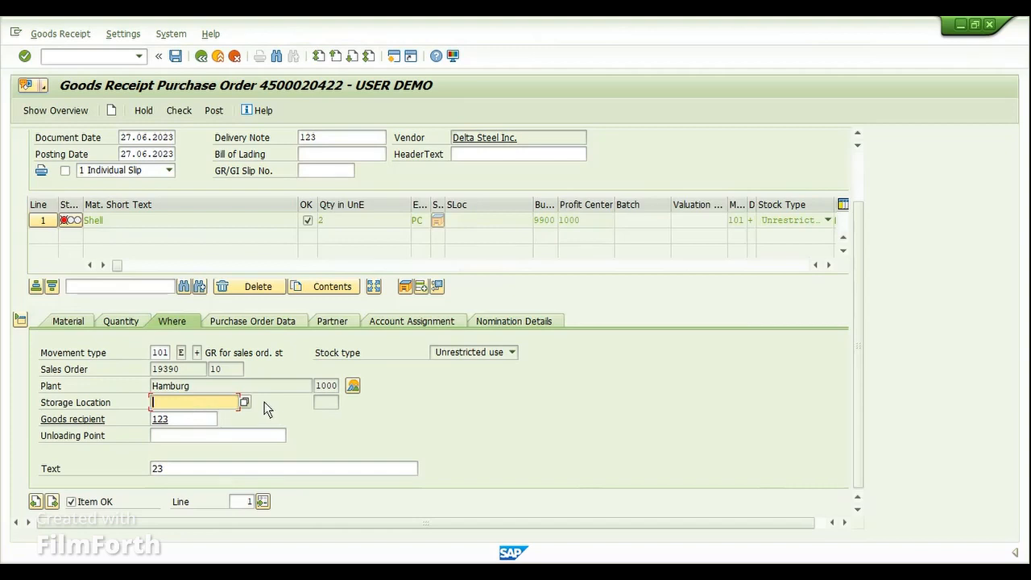
# Look up AM2-100's storage location in the stock overview reached from its stock/requirements list.
pyautogui.click(248, 402)
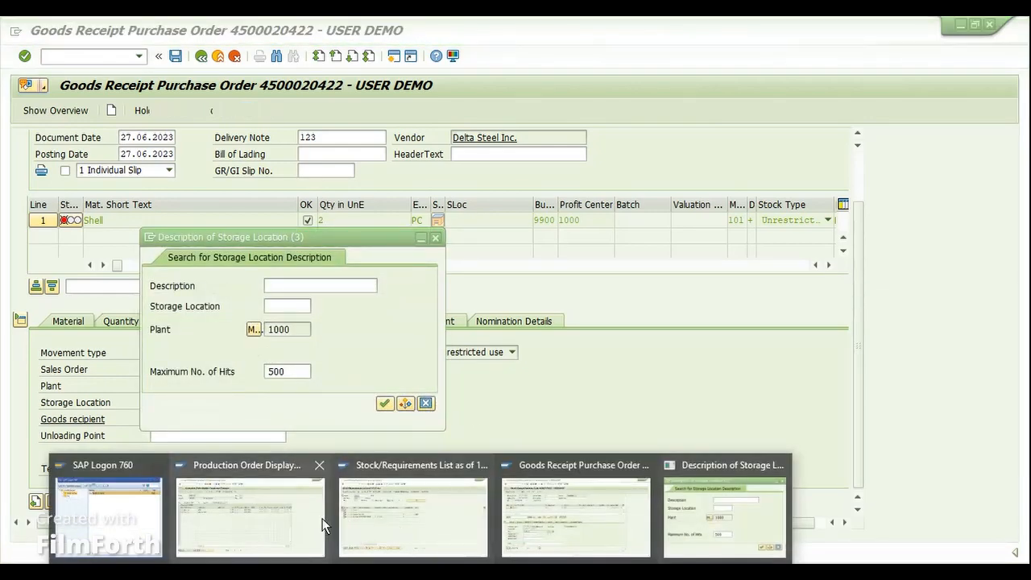
pyautogui.click(407, 522)
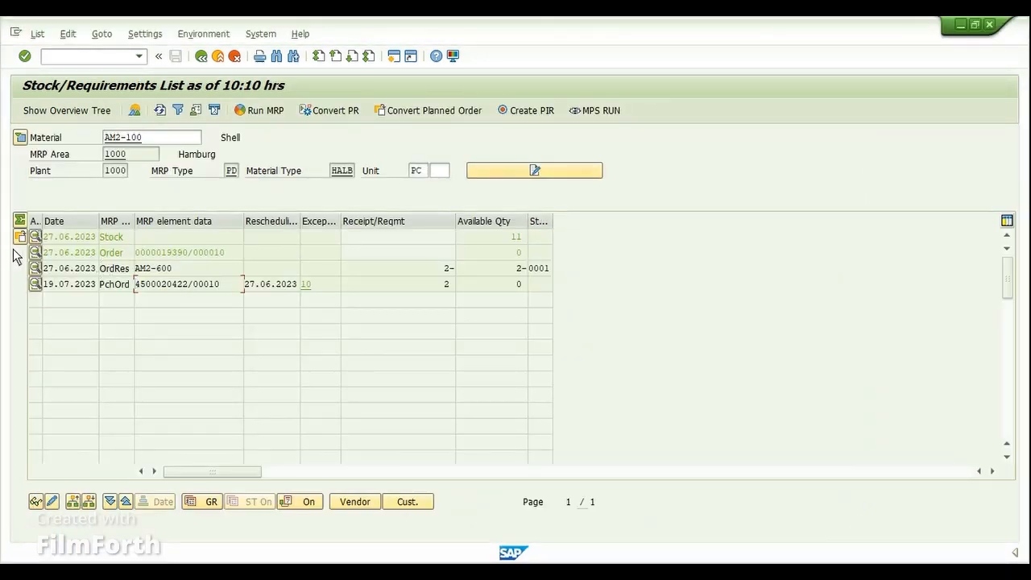
pyautogui.click(36, 236)
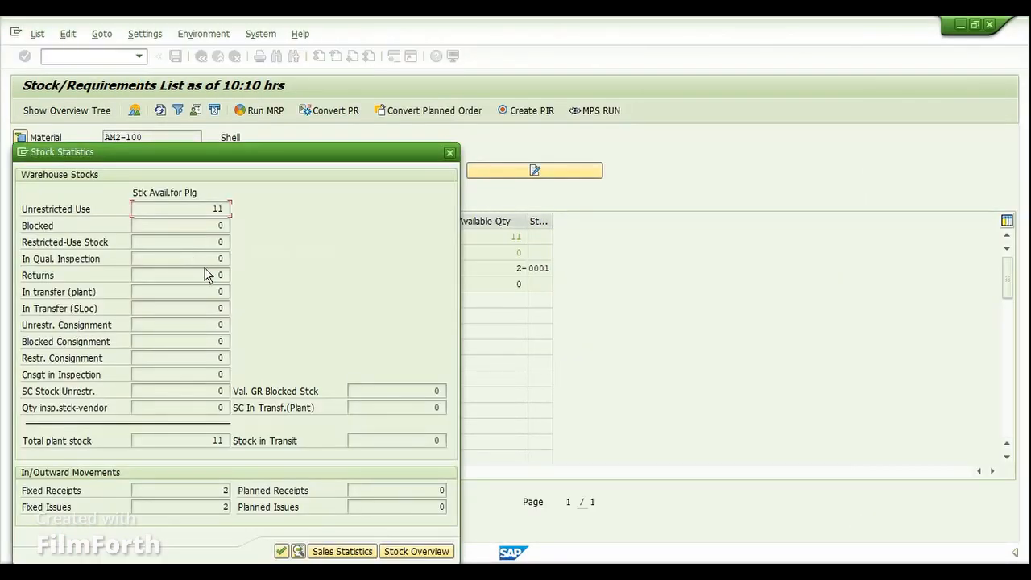
pyautogui.click(404, 551)
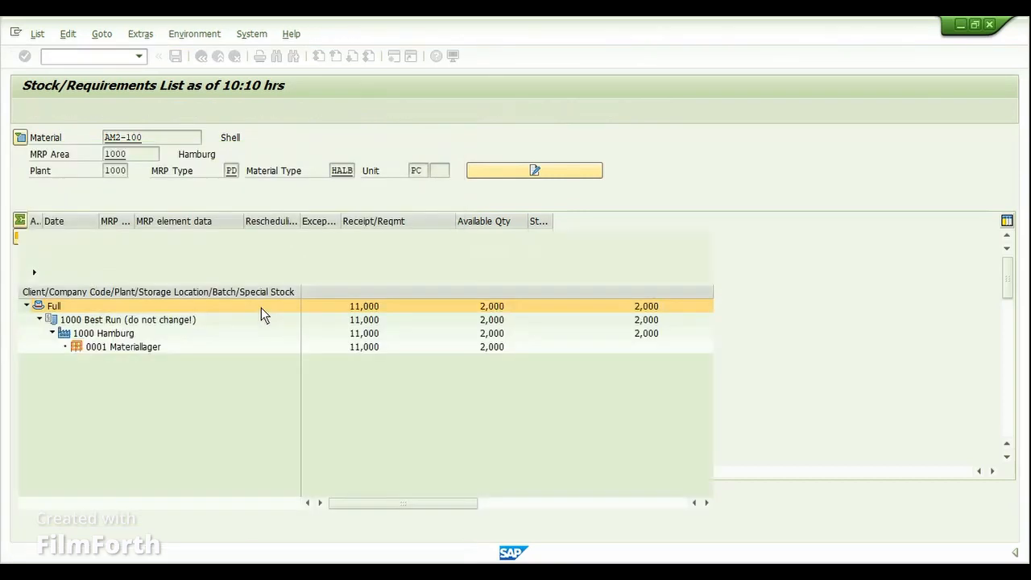
pyautogui.click(108, 348)
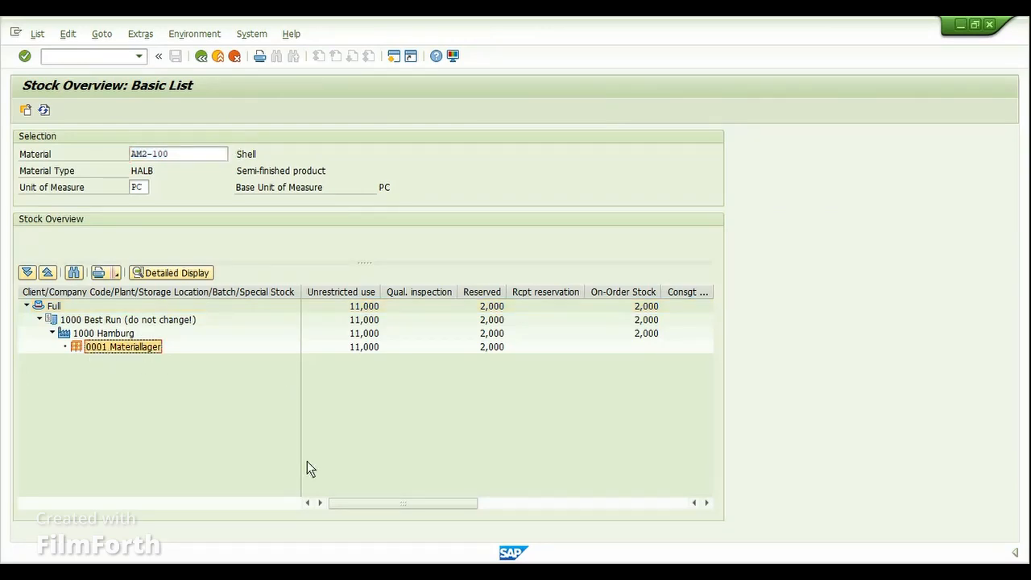
pyautogui.moveTo(470, 537)
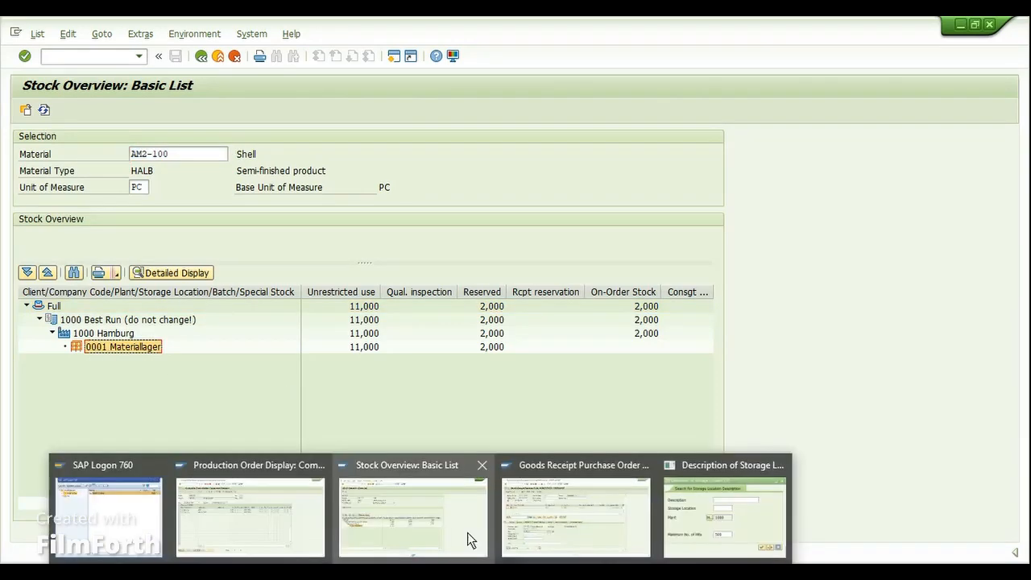
# Return to the goods receipt session and set the Shell item's storage location to 0001.
pyautogui.click(603, 514)
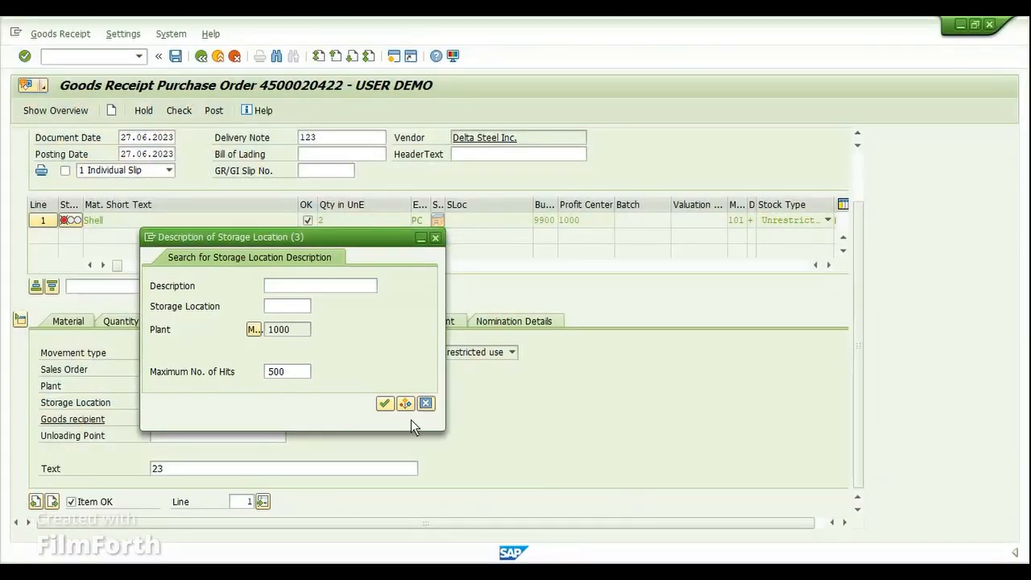
pyautogui.click(425, 403)
pyautogui.click(195, 401)
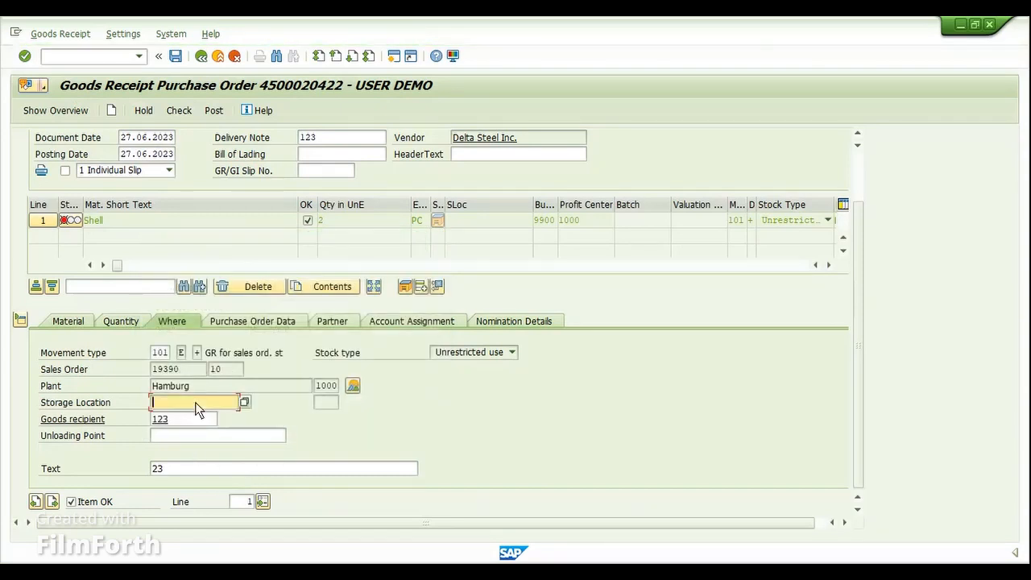
pyautogui.write('0001')
pyautogui.press('Return')
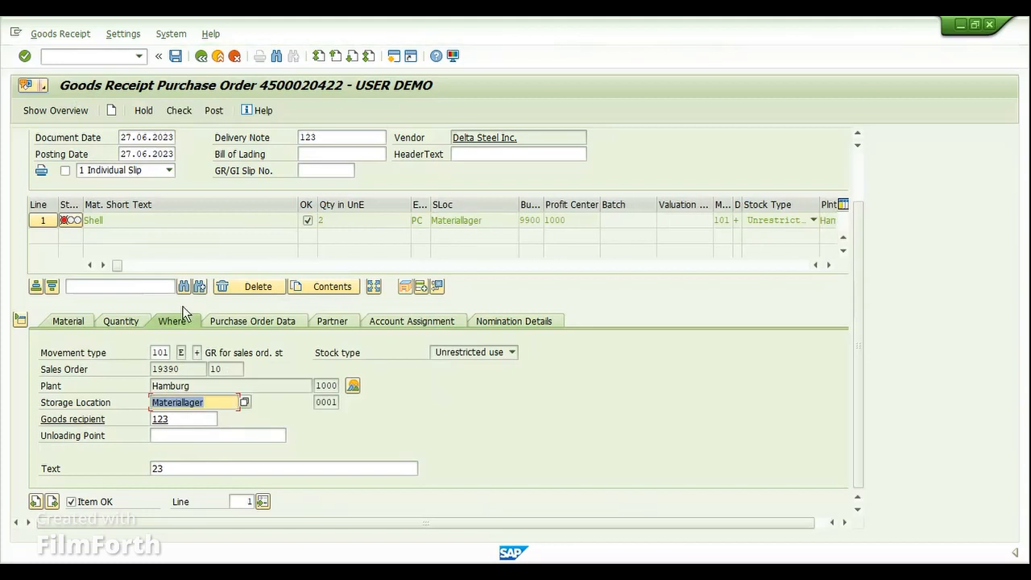
# Check the completed goods receipt and post it.
pyautogui.click(178, 111)
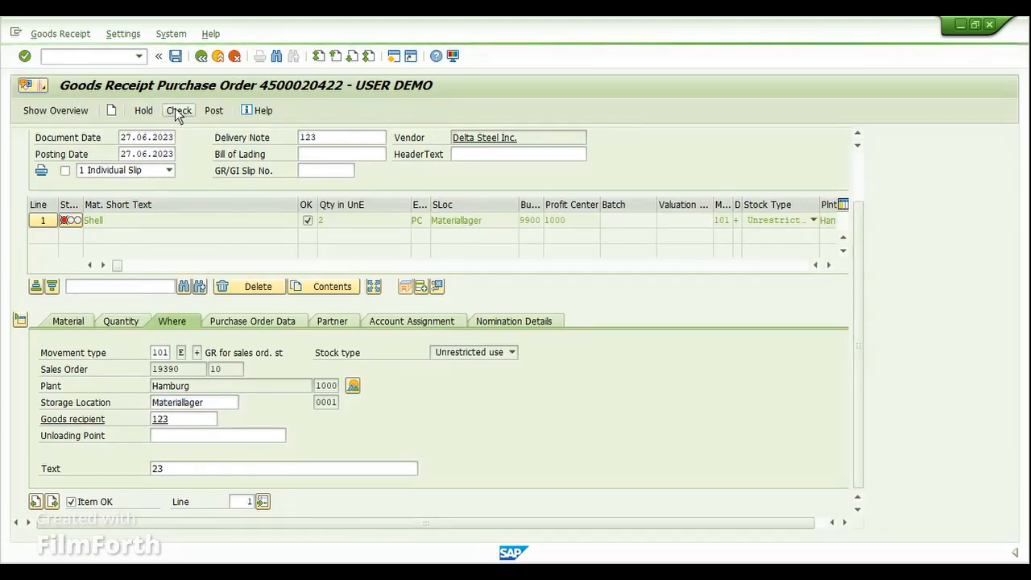
pyautogui.click(211, 112)
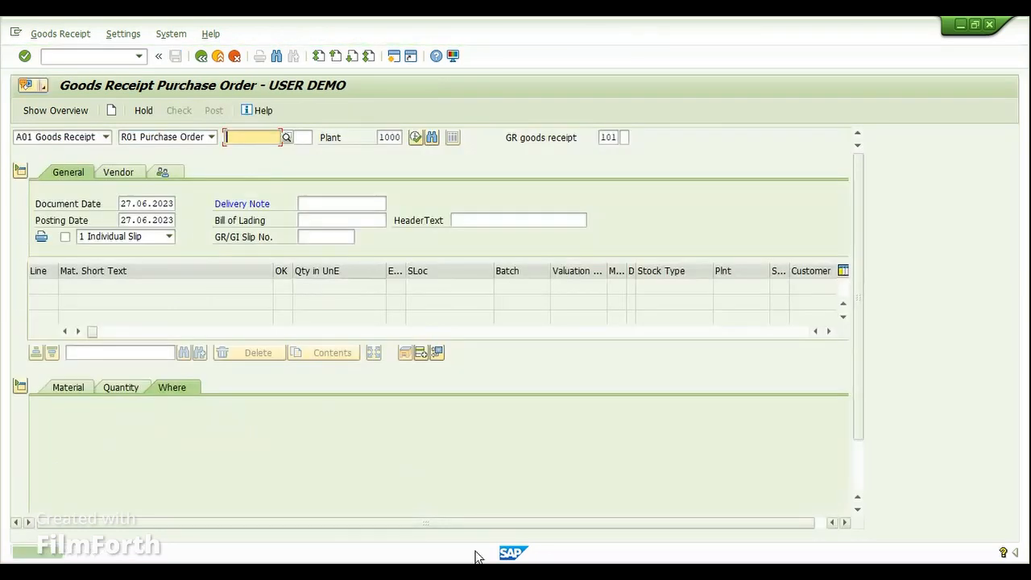
# Switch to the stock overview session, go back to the AM2-100 stock/requirements list and refresh it.
pyautogui.moveTo(477, 556)
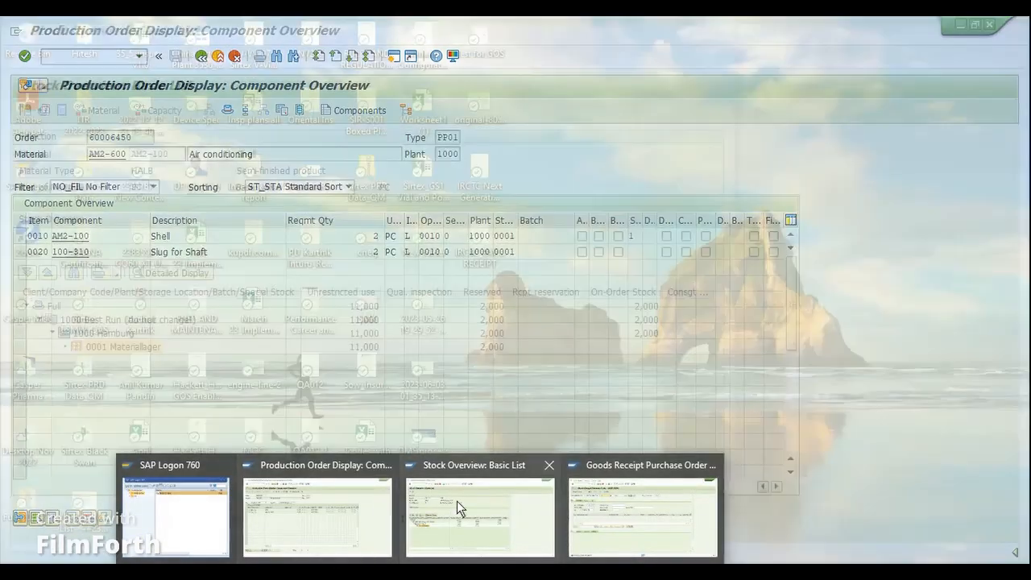
pyautogui.click(457, 501)
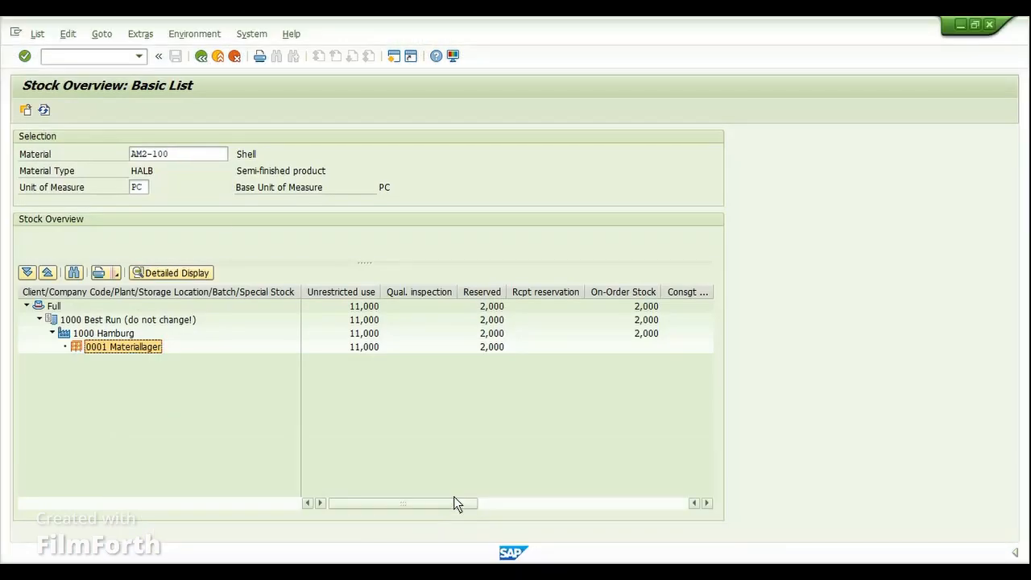
pyautogui.click(201, 56)
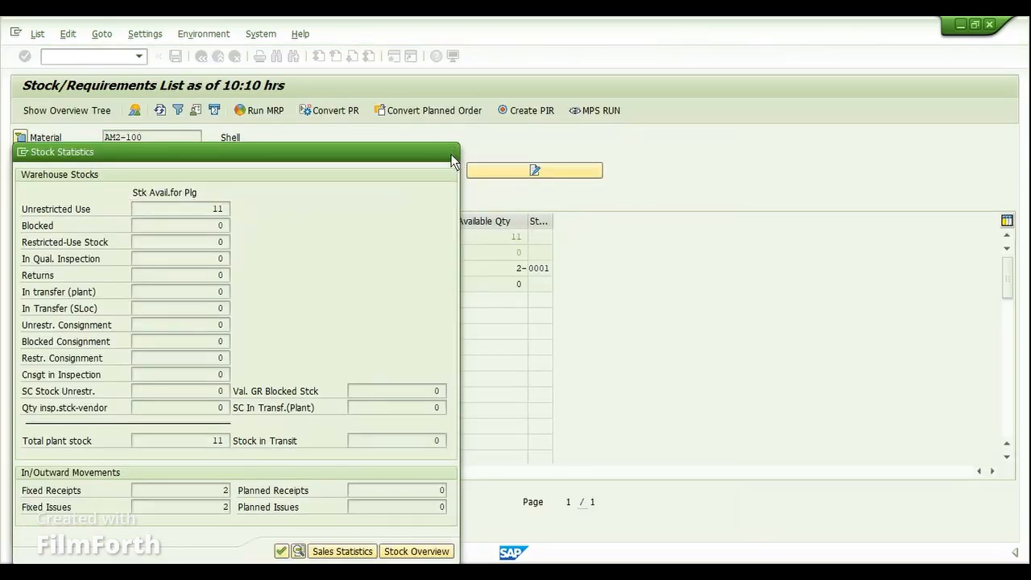
pyautogui.click(451, 154)
pyautogui.click(158, 112)
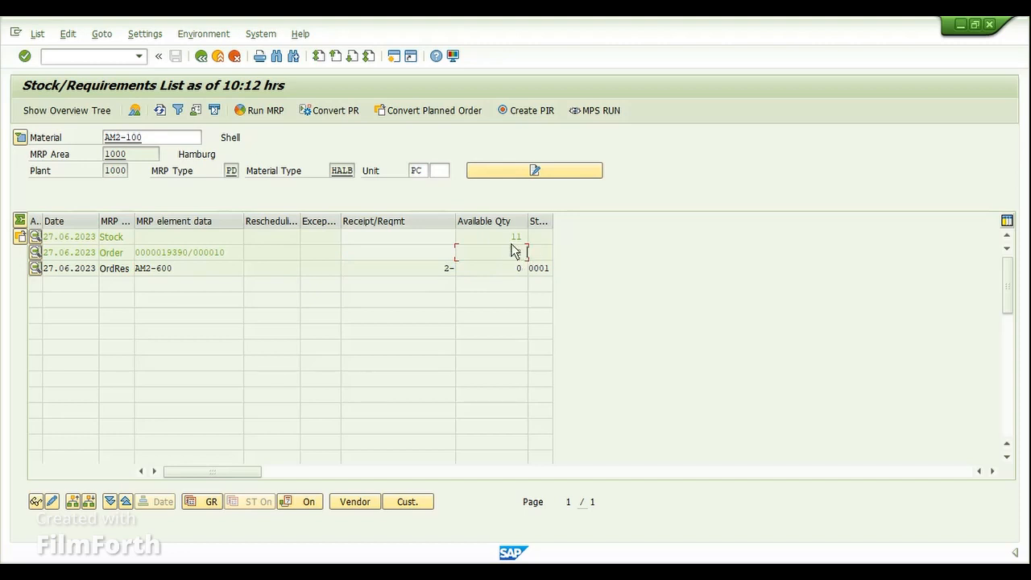
# Open AM2-100's stock overview and compare the unrestricted stock of storage location 0001 Materiallager with its sales order stock.
pyautogui.press('Up')
pyautogui.click(36, 237)
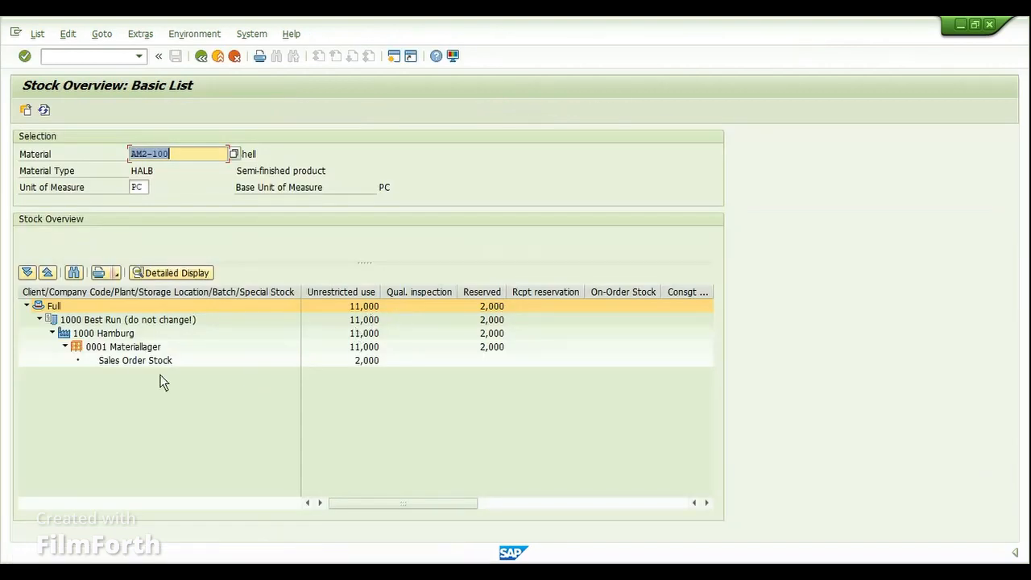
pyautogui.click(97, 351)
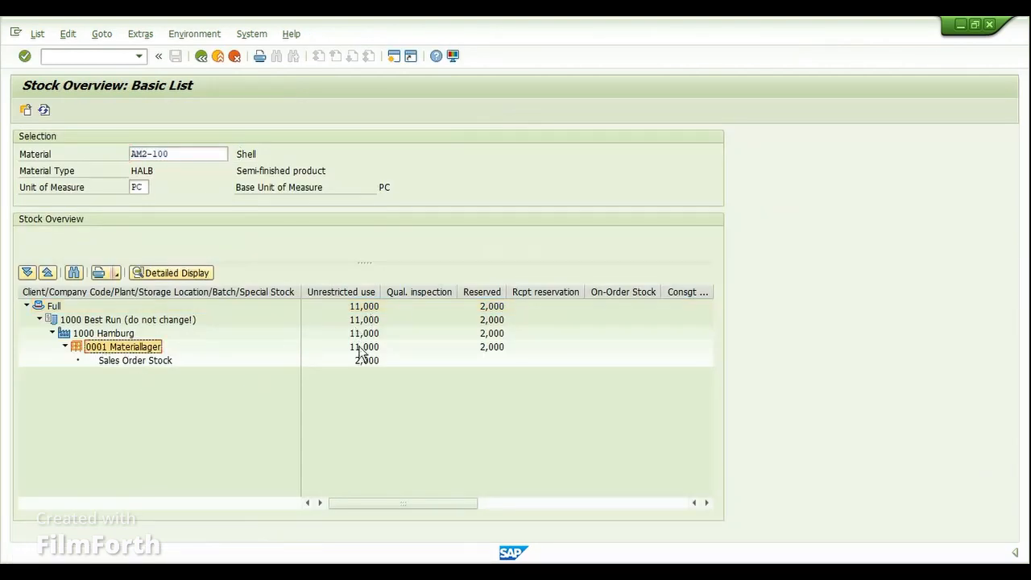
pyautogui.click(361, 348)
pyautogui.click(108, 367)
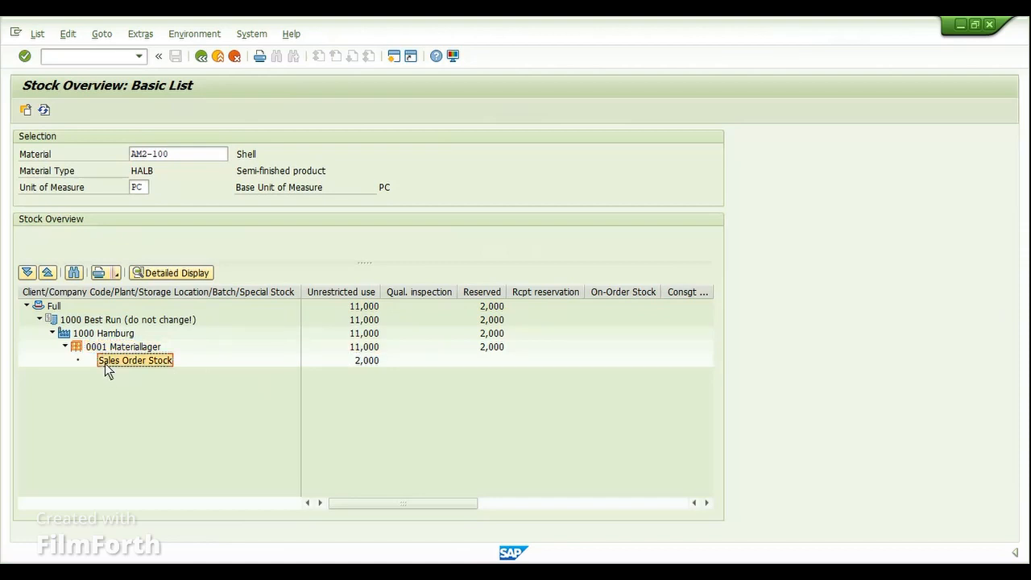
pyautogui.click(359, 364)
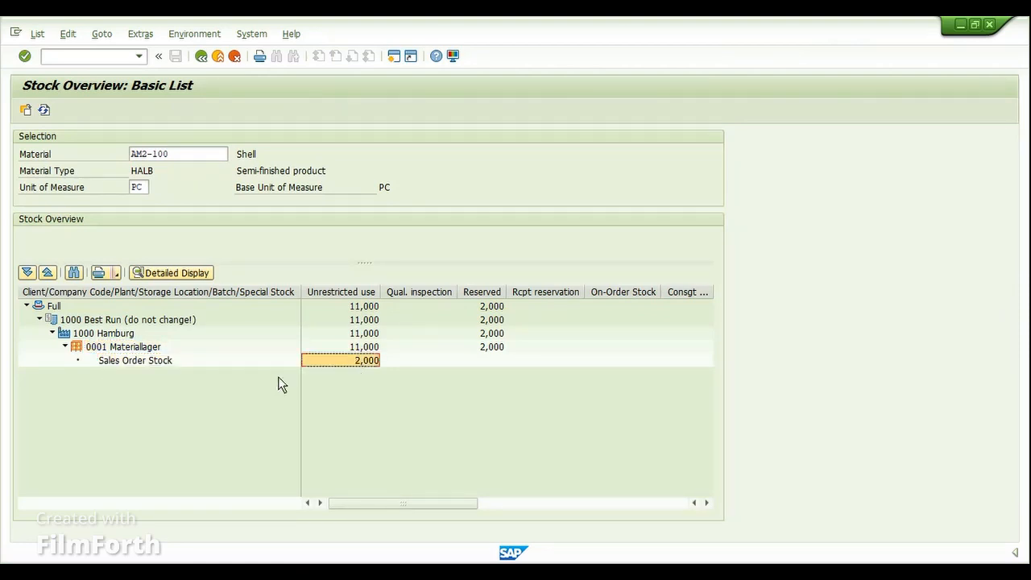
pyautogui.click(121, 366)
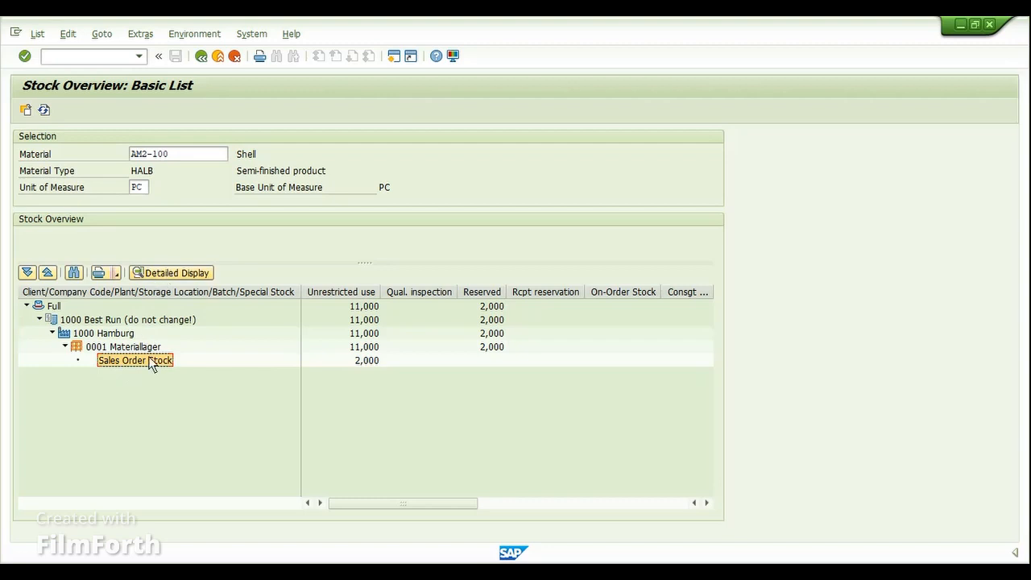
# Show the detailed display of the sales order stock and inspect its sales document, item and unrestricted-use quantity.
pyautogui.click(179, 272)
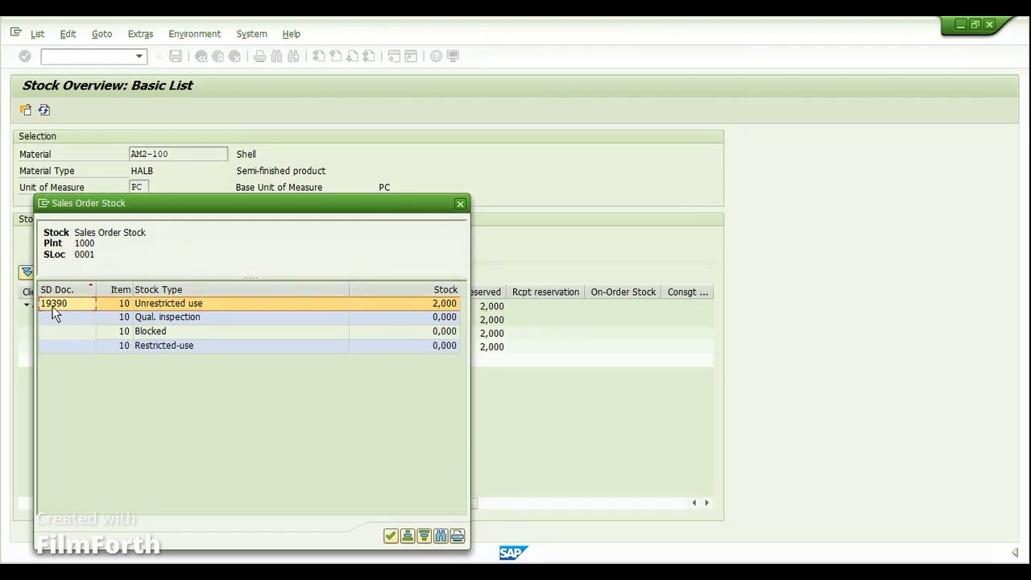
pyautogui.click(119, 290)
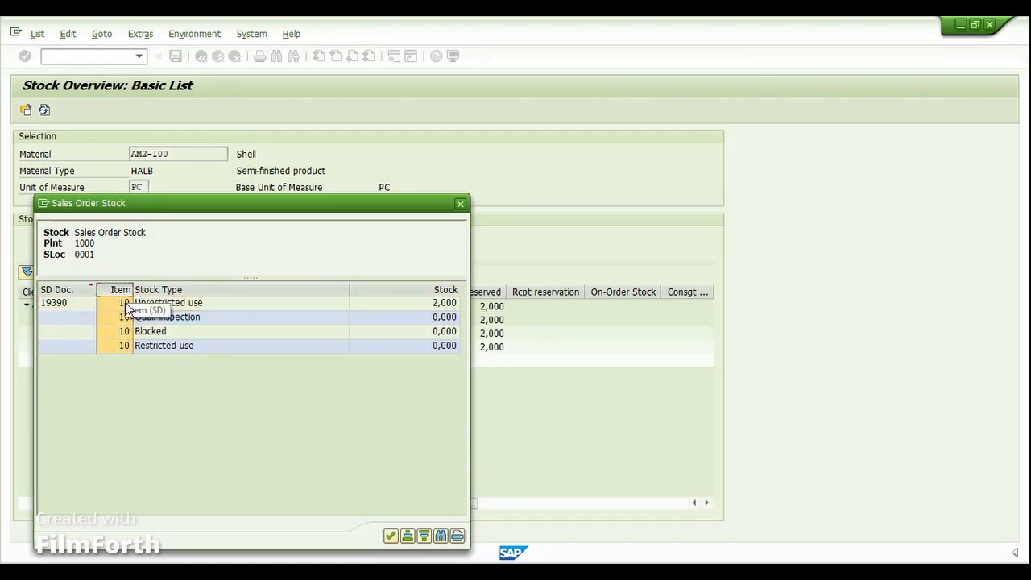
pyautogui.click(435, 304)
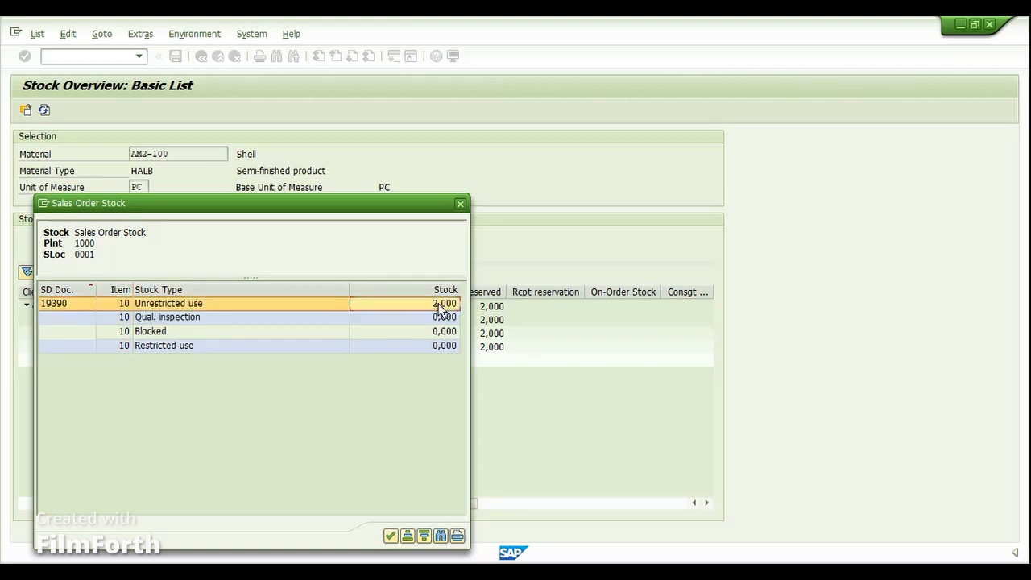
# Close the sales order stock details, compare the unrestricted stock with the overall stock levels, and return to AM2-100's stock/requirements list.
pyautogui.doubleClick(439, 306)
pyautogui.click(461, 207)
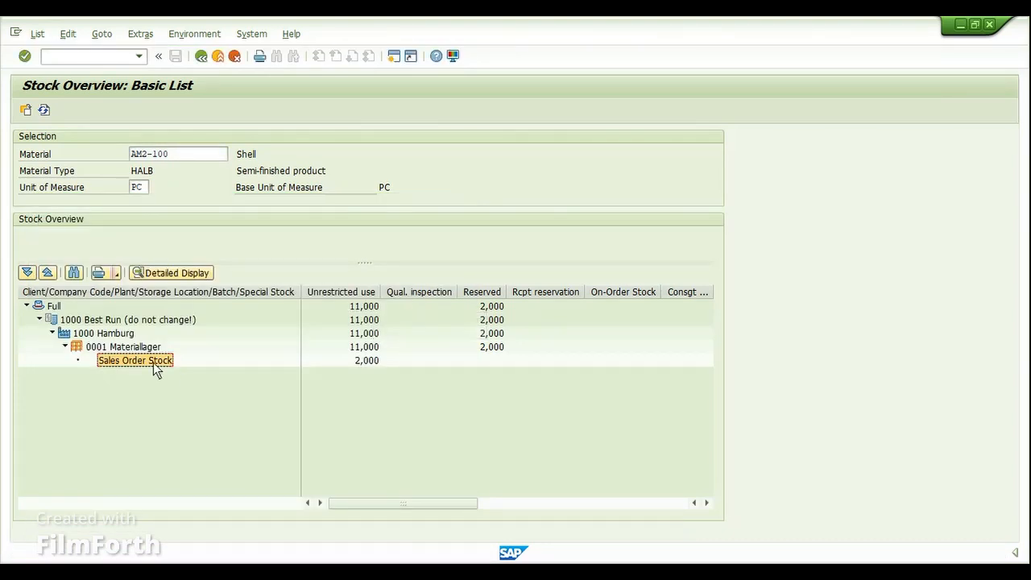
pyautogui.click(364, 365)
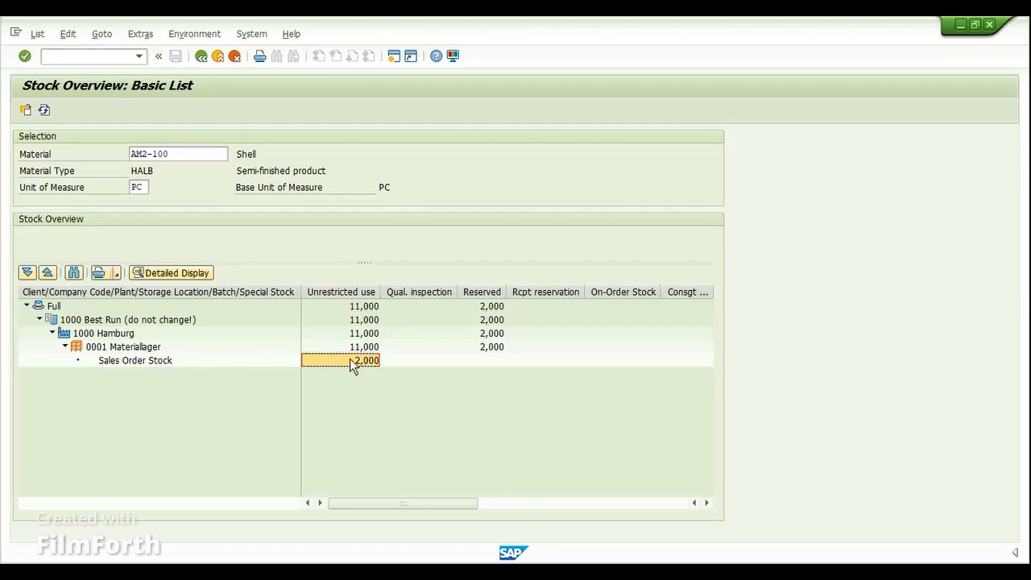
pyautogui.press('Up')
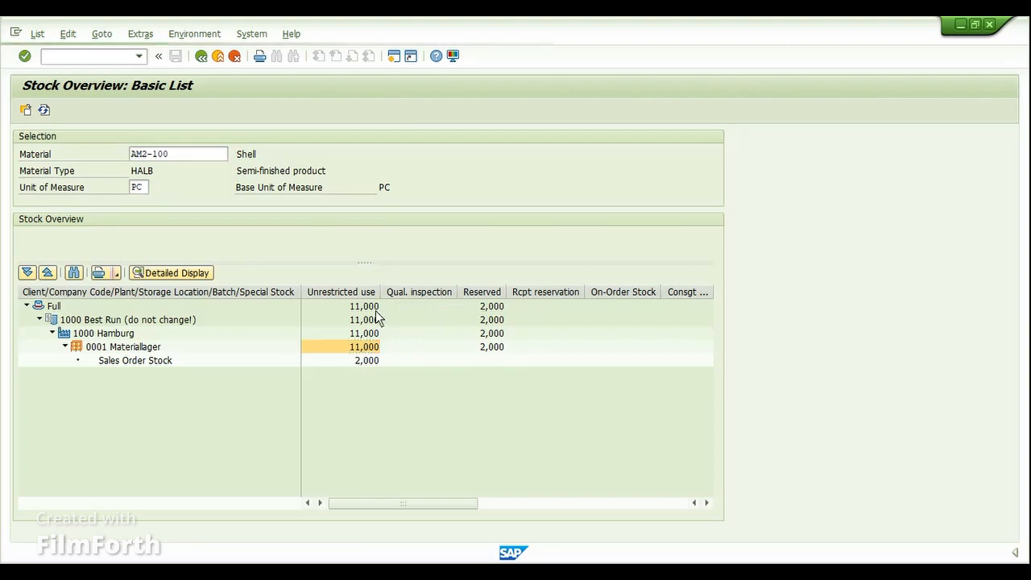
pyautogui.doubleClick(337, 314)
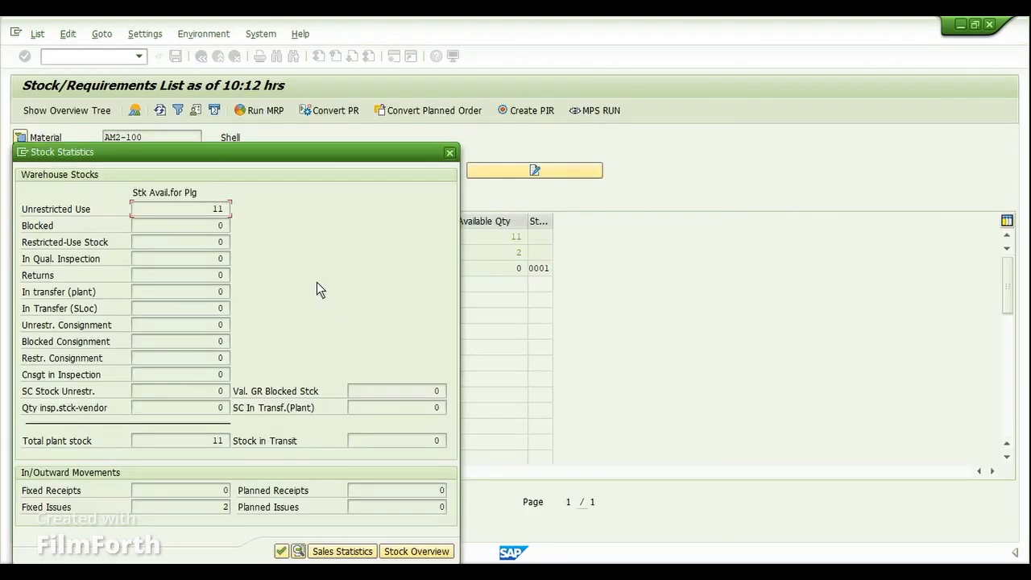
pyautogui.press('Return')
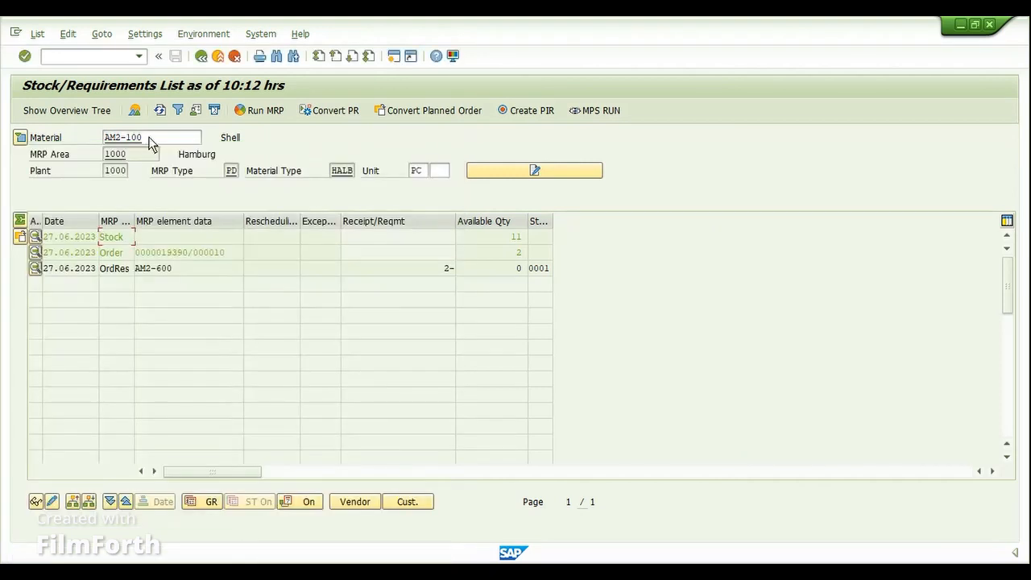
# Display the stock/requirements list for material AM2-600 and identify its production order number.
pyautogui.click(150, 138)
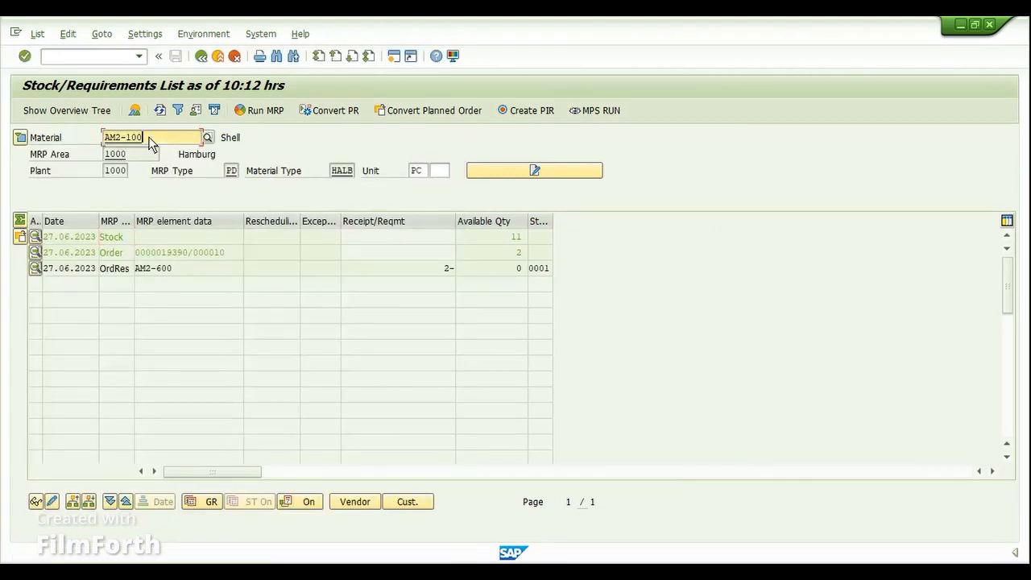
pyautogui.doubleClick(150, 138)
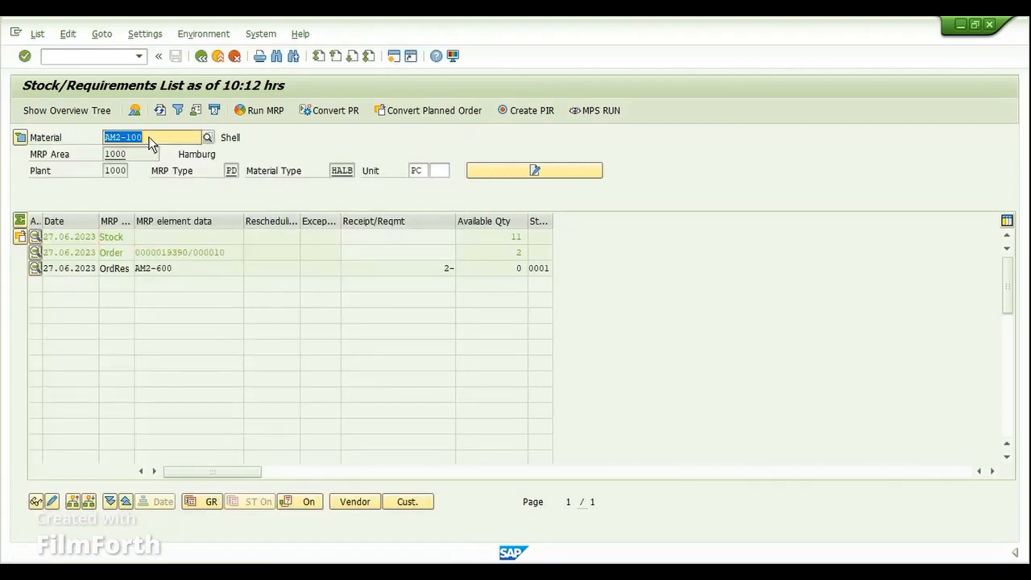
pyautogui.write('AM2-600')
pyautogui.press('Return')
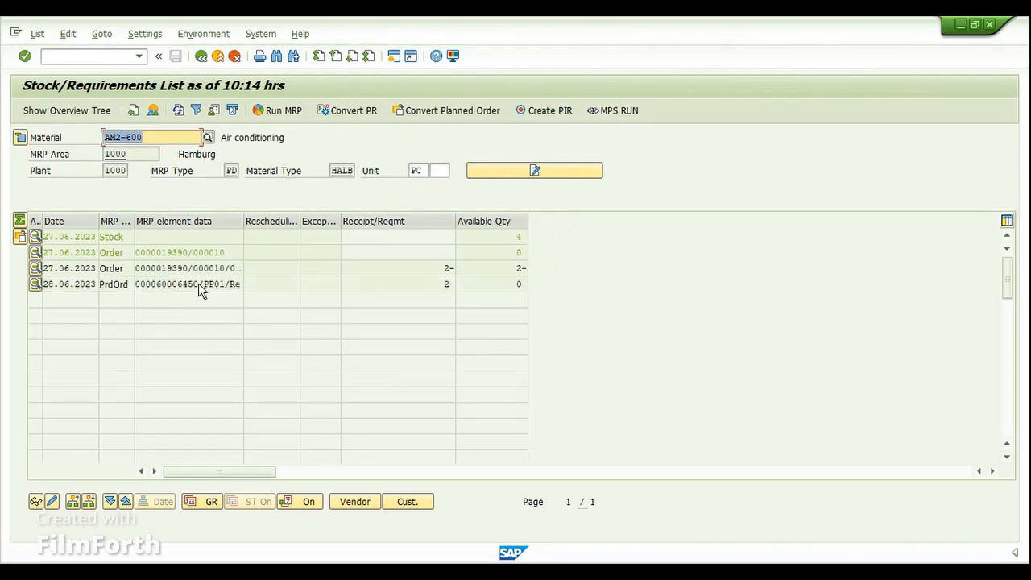
pyautogui.moveTo(198, 283); pyautogui.dragTo(155, 284)
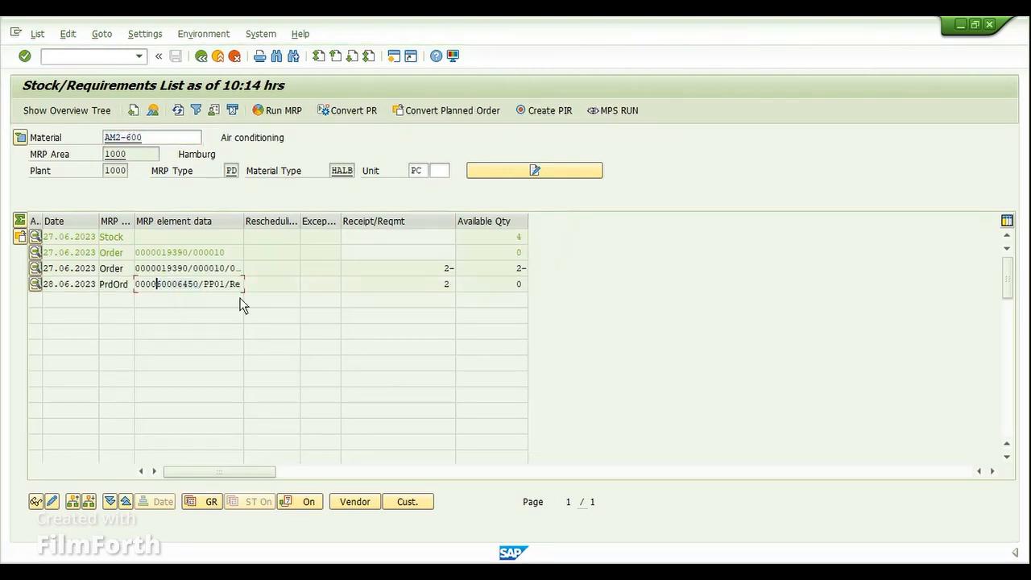
# Switch to the goods receipt session, change the transaction to A07 Goods Issue with reference R08 Order, and load AM2-600's production order.
pyautogui.moveTo(437, 554)
pyautogui.click(615, 522)
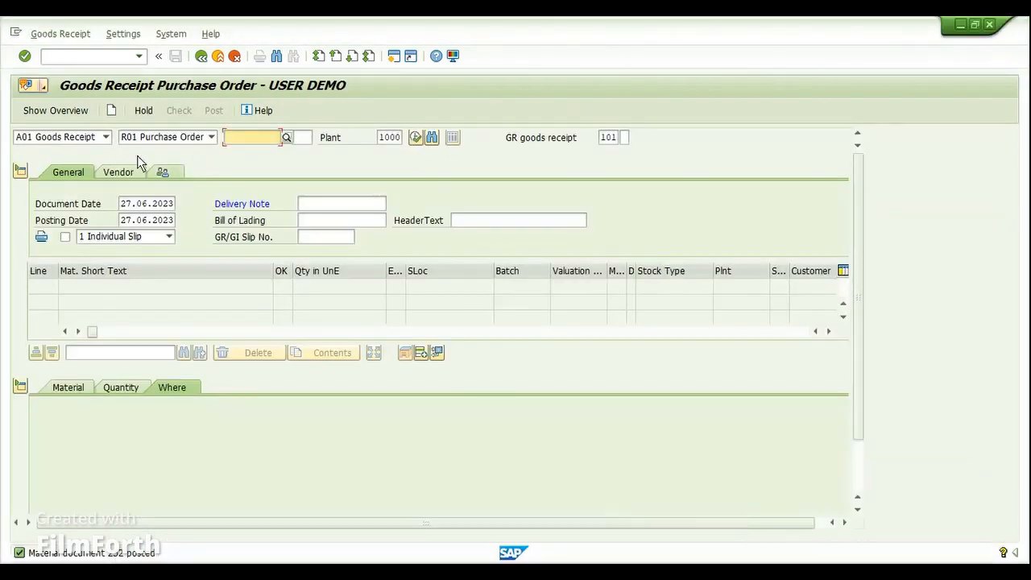
pyautogui.click(88, 135)
pyautogui.click(69, 224)
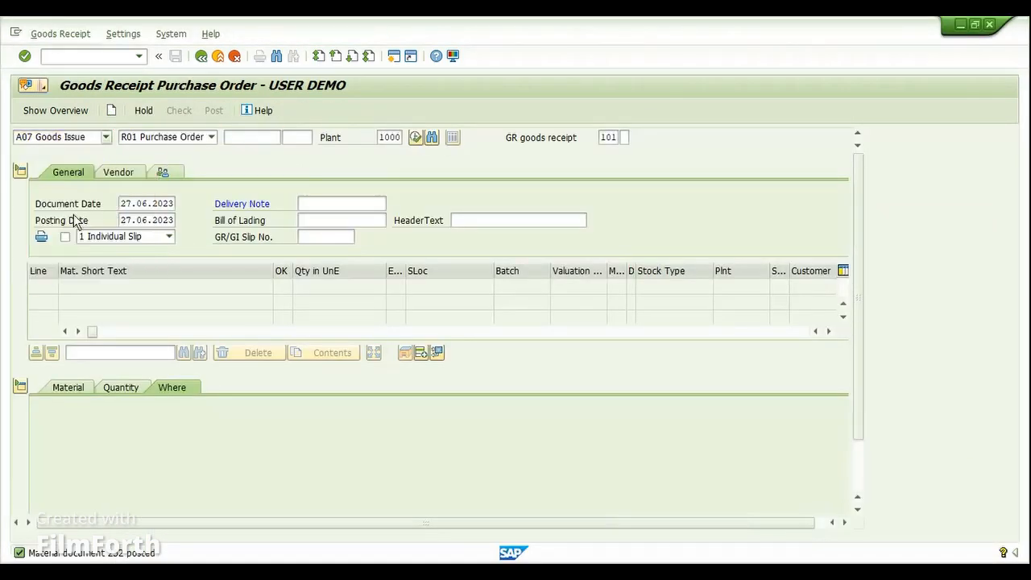
pyautogui.click(161, 138)
pyautogui.click(133, 175)
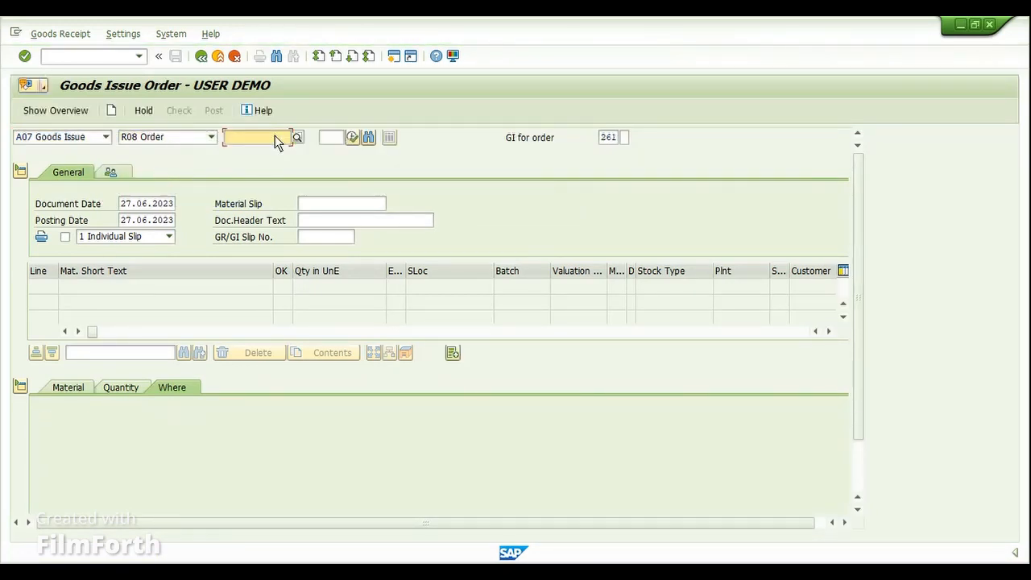
pyautogui.write('60006450')
pyautogui.press('Return')
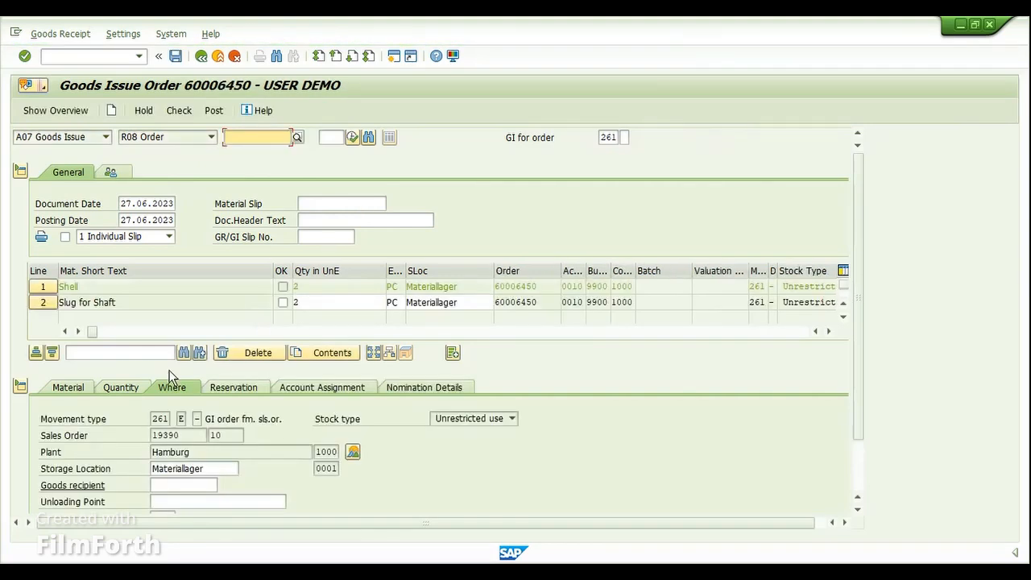
# Collapse the detail data and widen the Special Stock column to compare the indicators of the Shell and Slug for Shaft lines.
pyautogui.click(20, 388)
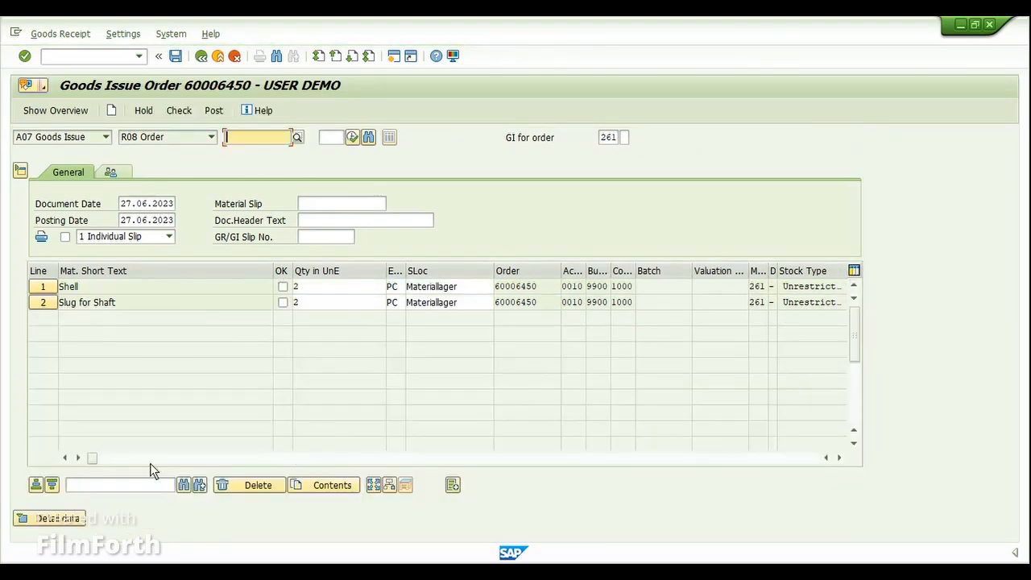
pyautogui.moveTo(92, 458); pyautogui.dragTo(145, 463)
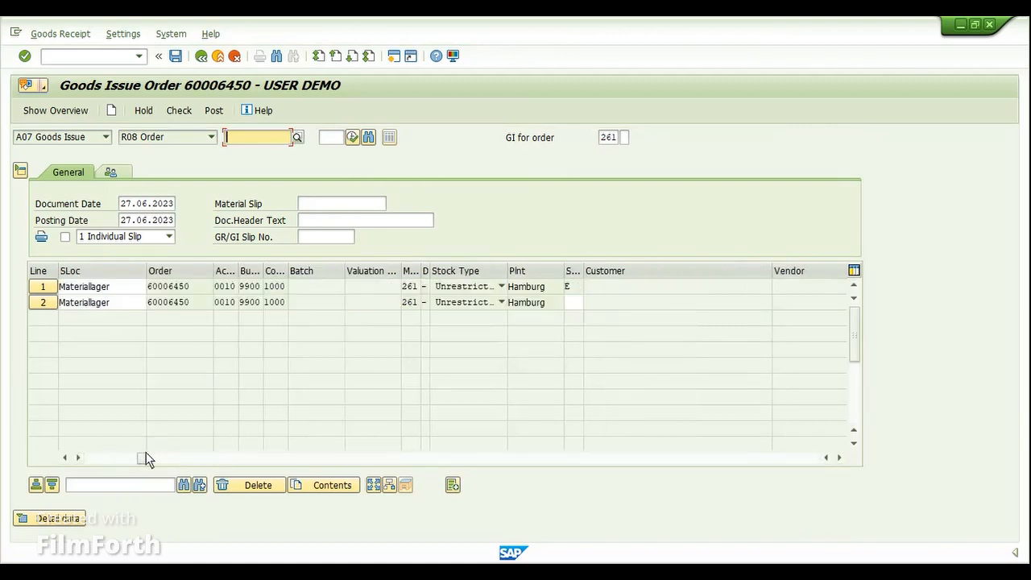
pyautogui.moveTo(142, 459); pyautogui.dragTo(91, 459)
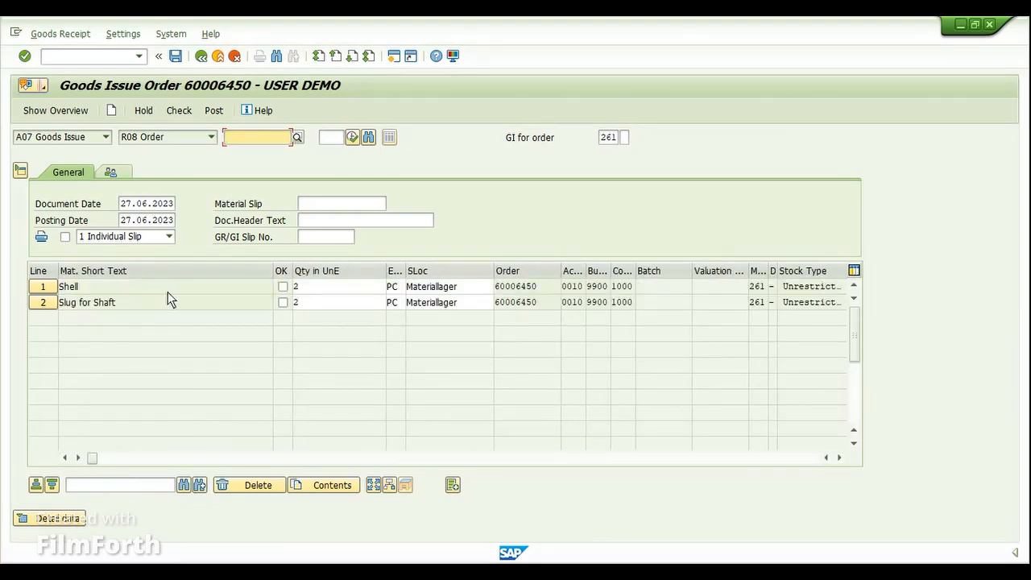
pyautogui.click(150, 459)
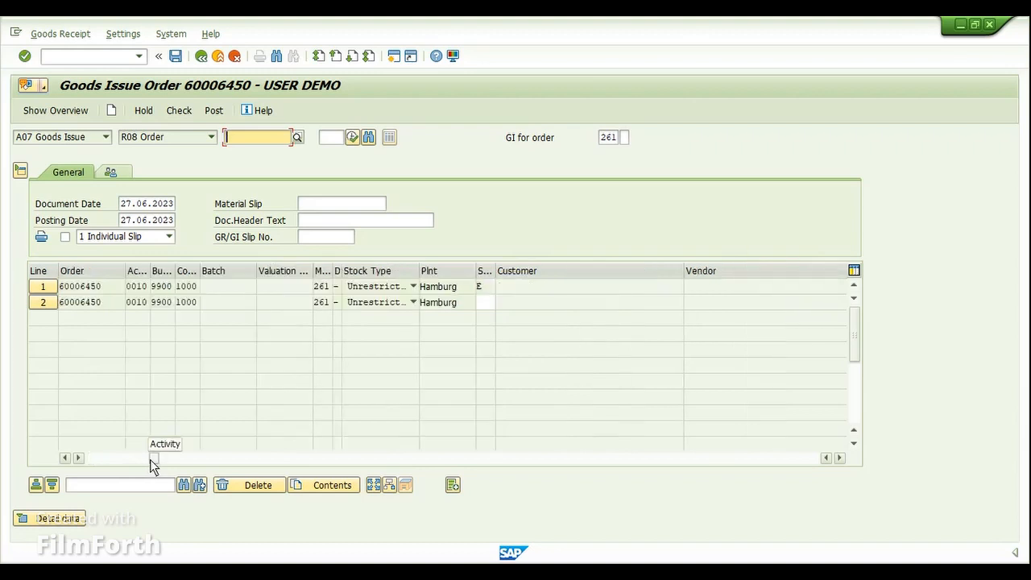
pyautogui.moveTo(495, 276); pyautogui.dragTo(497, 278)
pyautogui.doubleClick(495, 278)
pyautogui.click(510, 287)
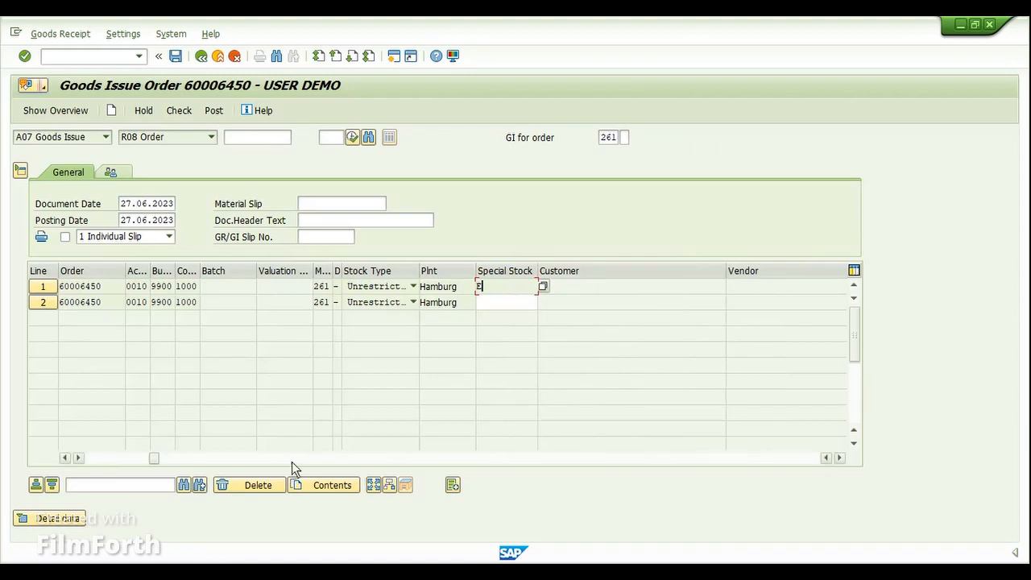
pyautogui.click(105, 305)
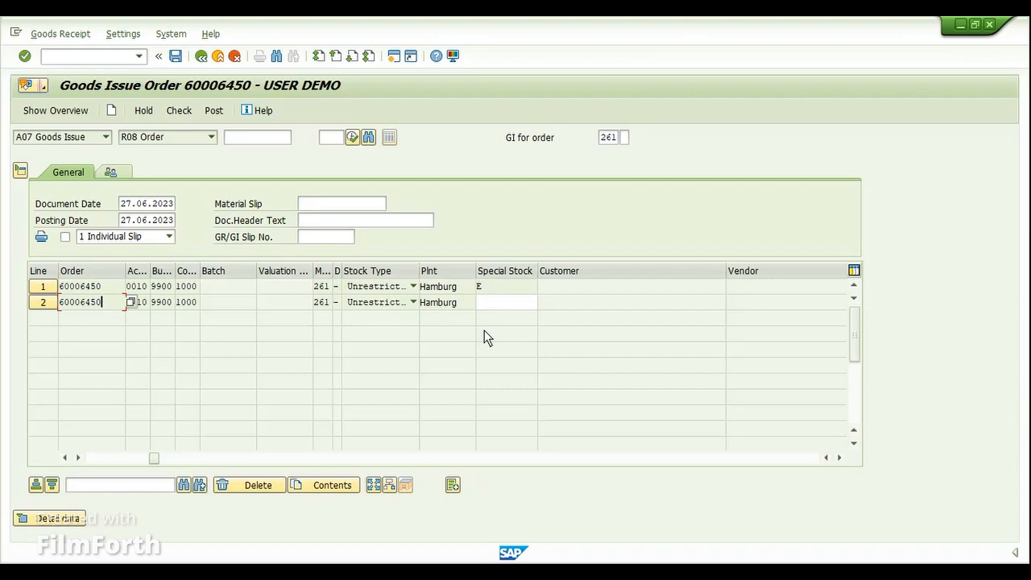
pyautogui.moveTo(159, 460); pyautogui.dragTo(92, 453)
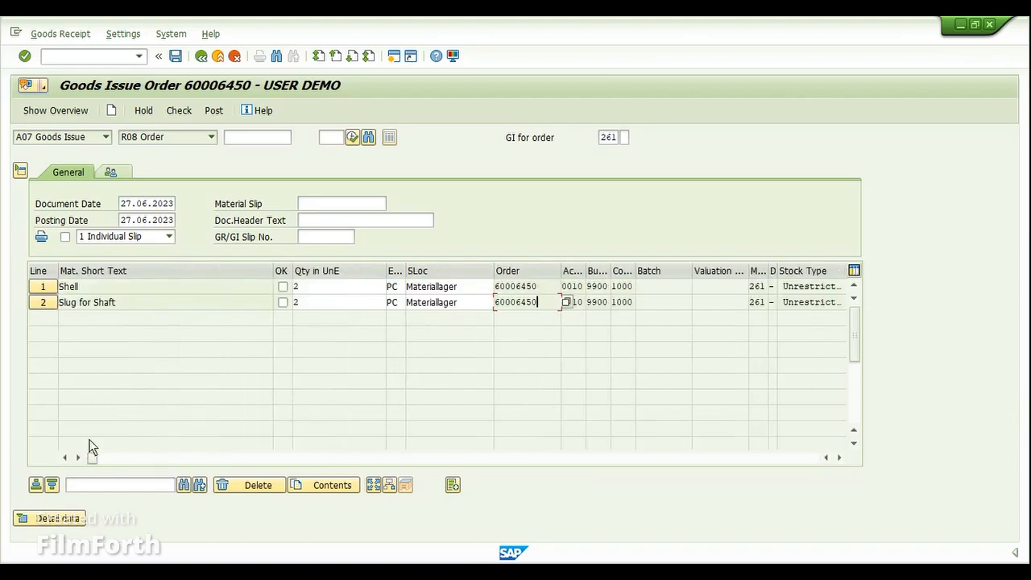
# Examine the movement type and sales order assignment in the item details of the Shell line and the Slug for Shaft line.
pyautogui.click(44, 287)
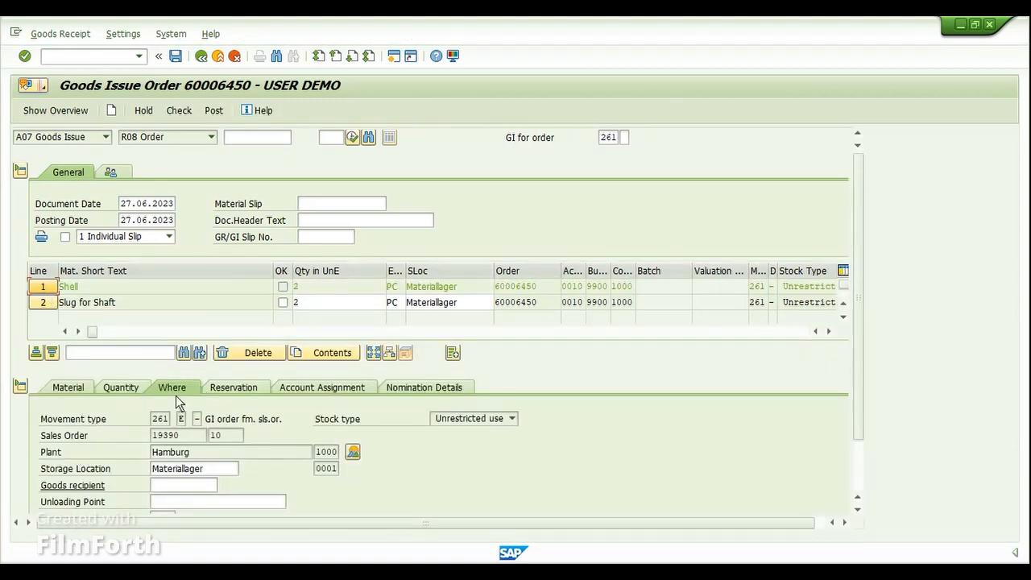
pyautogui.click(169, 419)
pyautogui.click(199, 421)
pyautogui.click(50, 305)
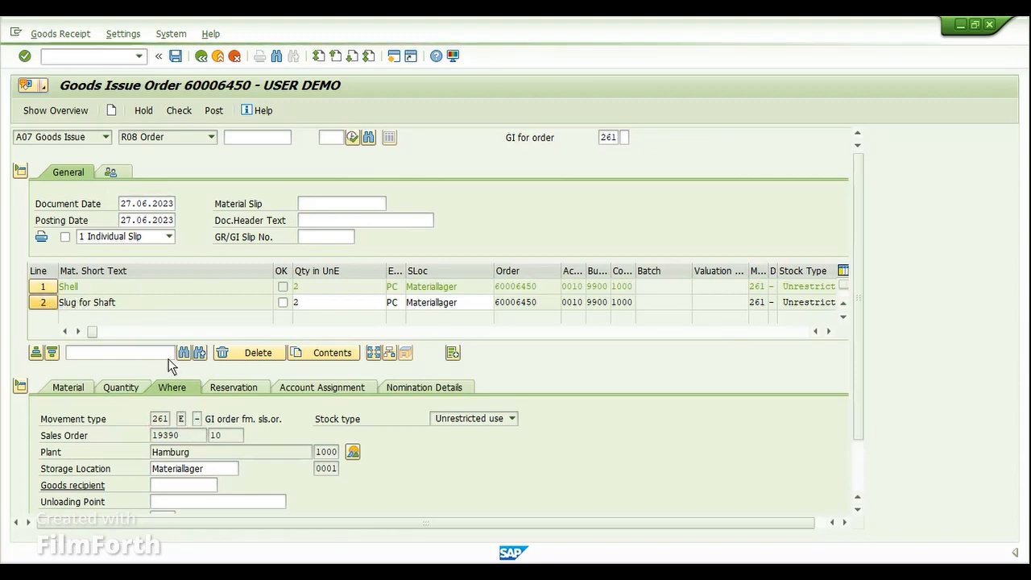
pyautogui.click(165, 420)
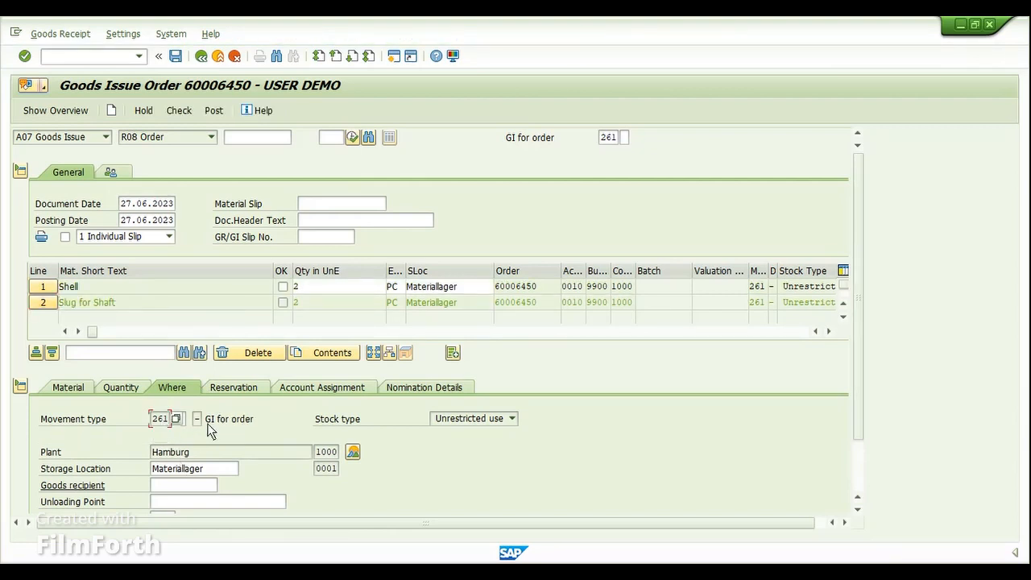
pyautogui.moveTo(255, 420); pyautogui.dragTo(211, 422)
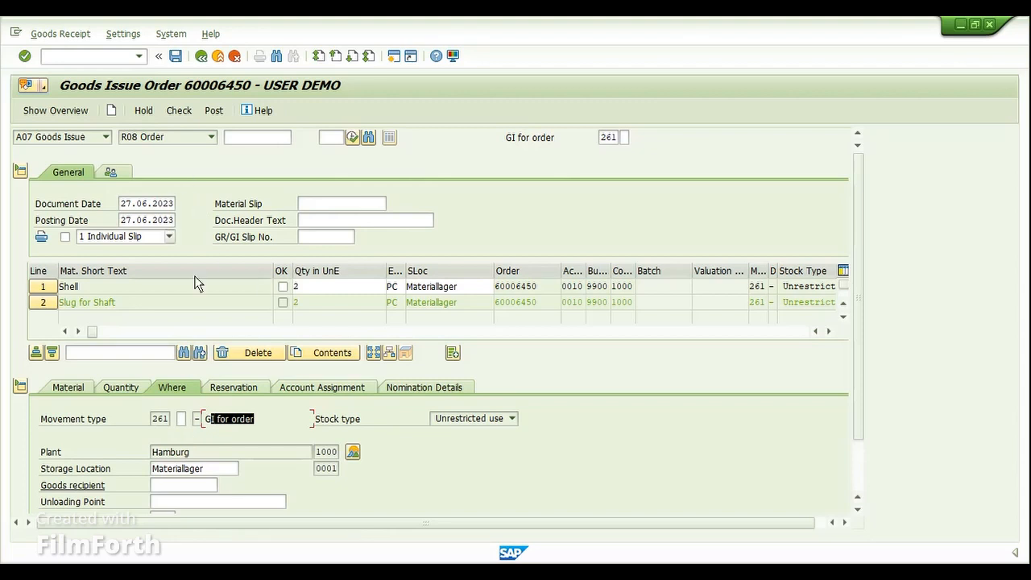
# Mark the Shell and Slug for Shaft lines as OK, and check and post the goods issue.
pyautogui.click(282, 287)
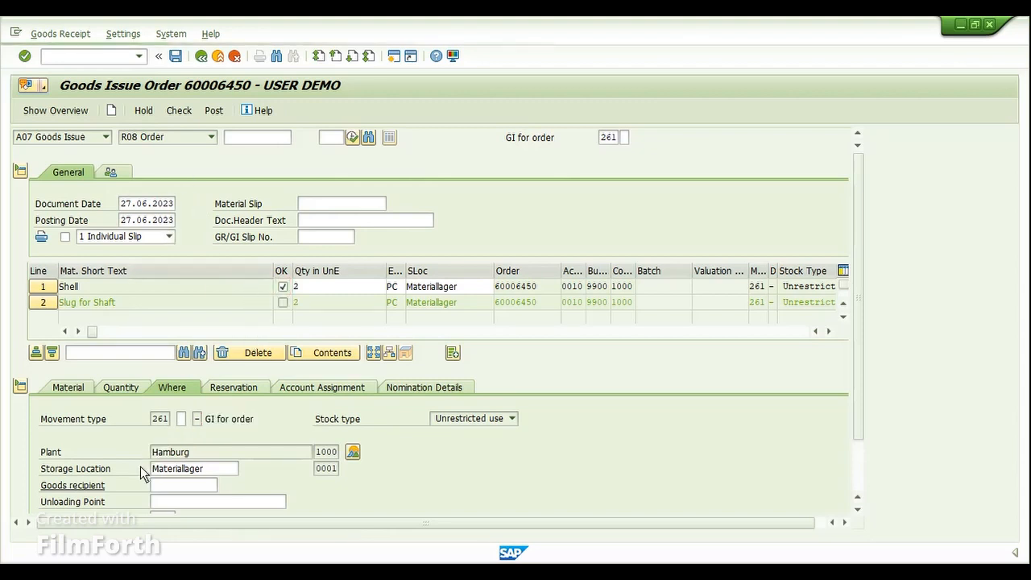
pyautogui.click(21, 388)
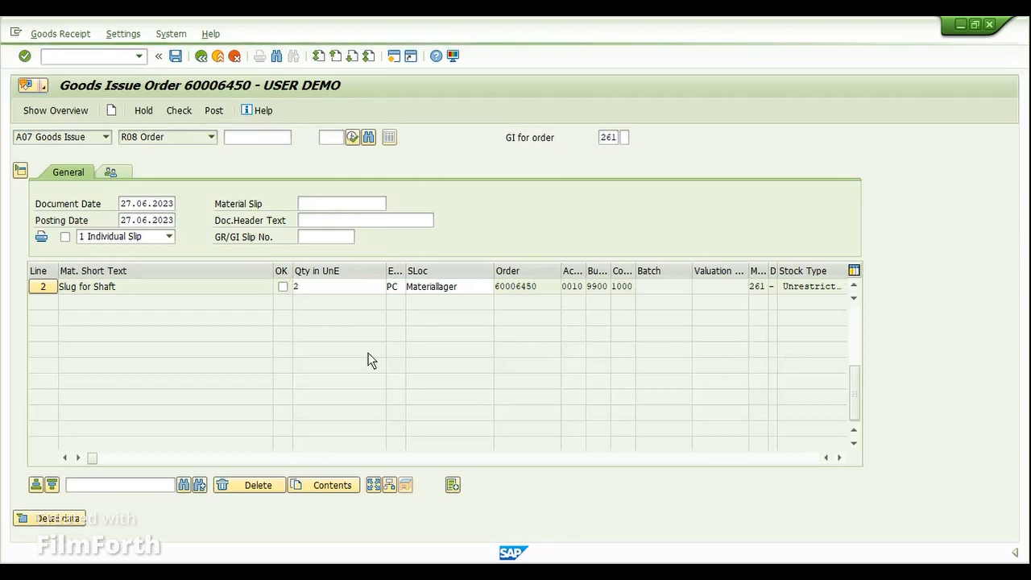
pyautogui.scroll(1, 286, 309)
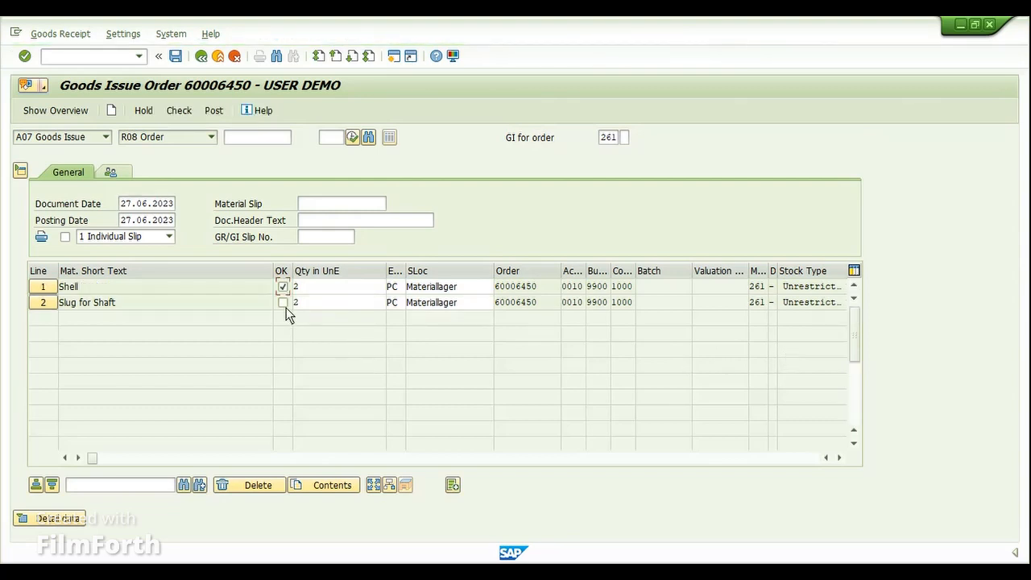
pyautogui.click(284, 305)
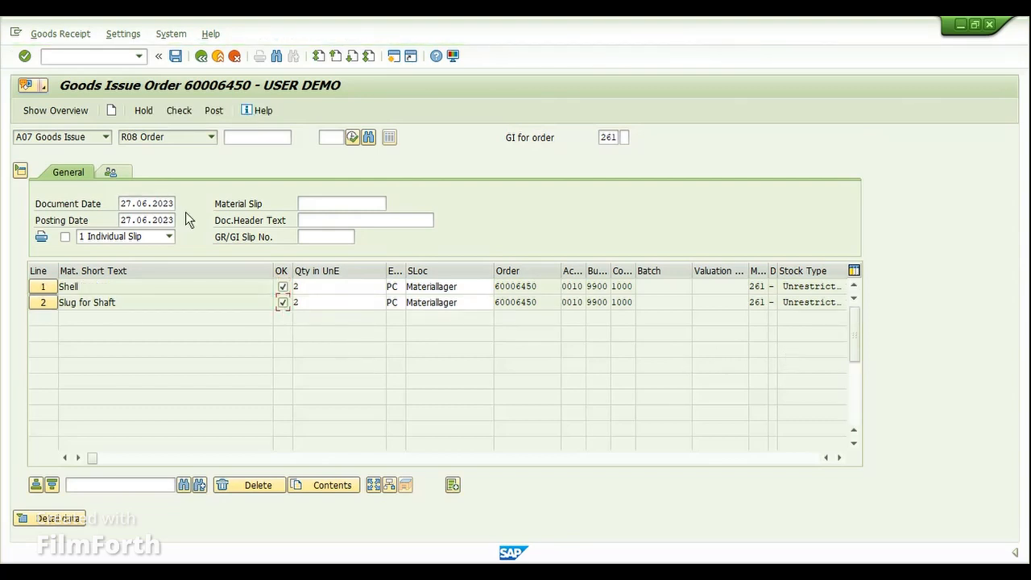
pyautogui.click(174, 113)
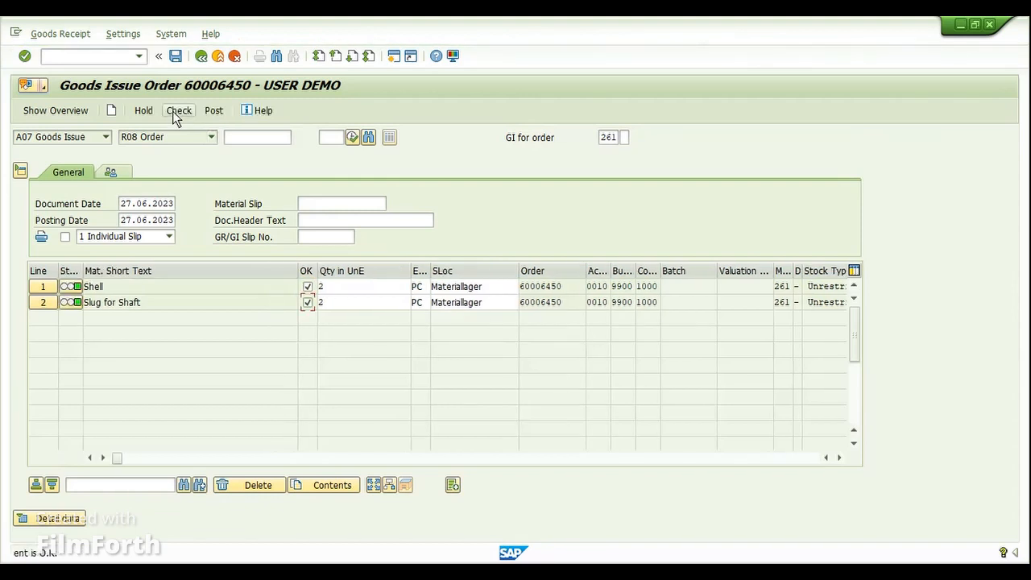
pyautogui.click(216, 114)
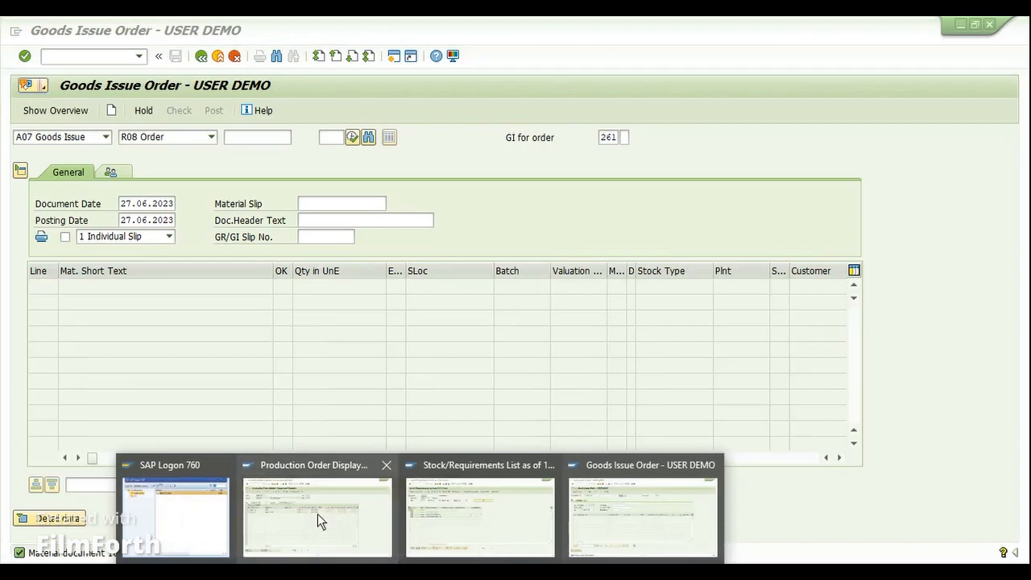
# Switch to the production order display session, return to AM2-600's stock/requirements list and refresh it.
pyautogui.click(318, 514)
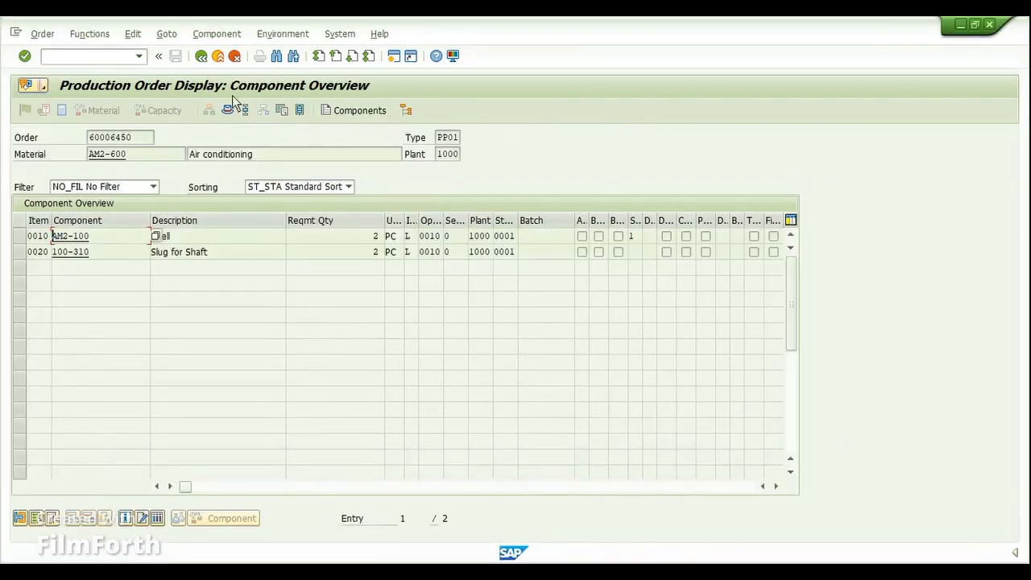
pyautogui.click(217, 56)
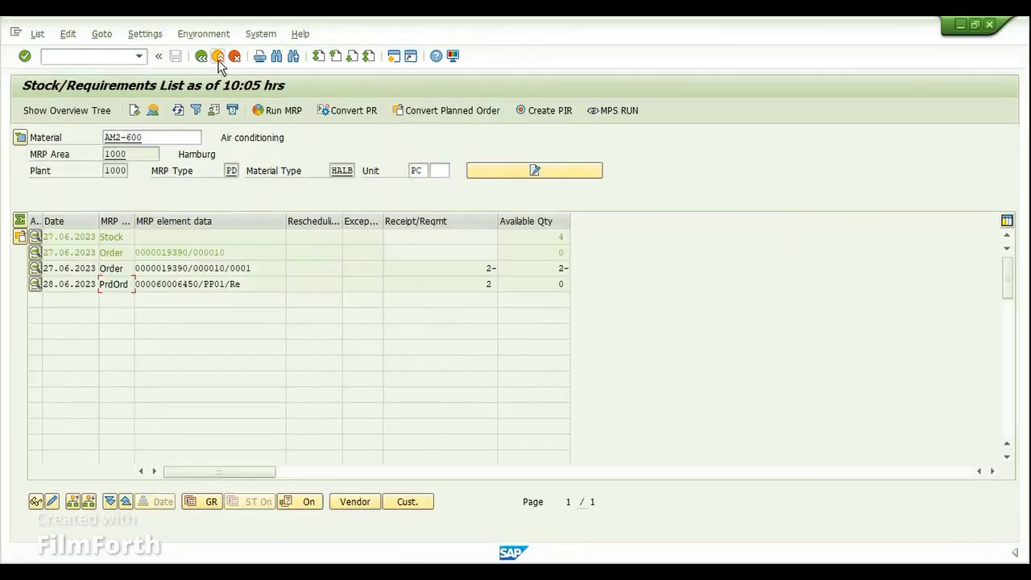
pyautogui.click(177, 110)
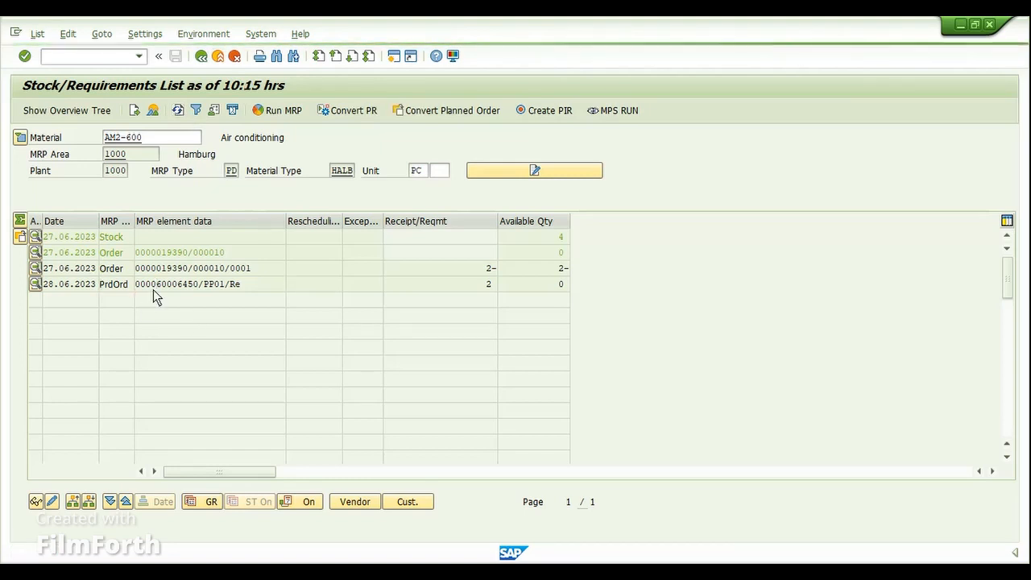
# Open AM2-600's production order from the stock/requirements list and examine its status and documented goods movements.
pyautogui.doubleClick(221, 287)
pyautogui.click(358, 370)
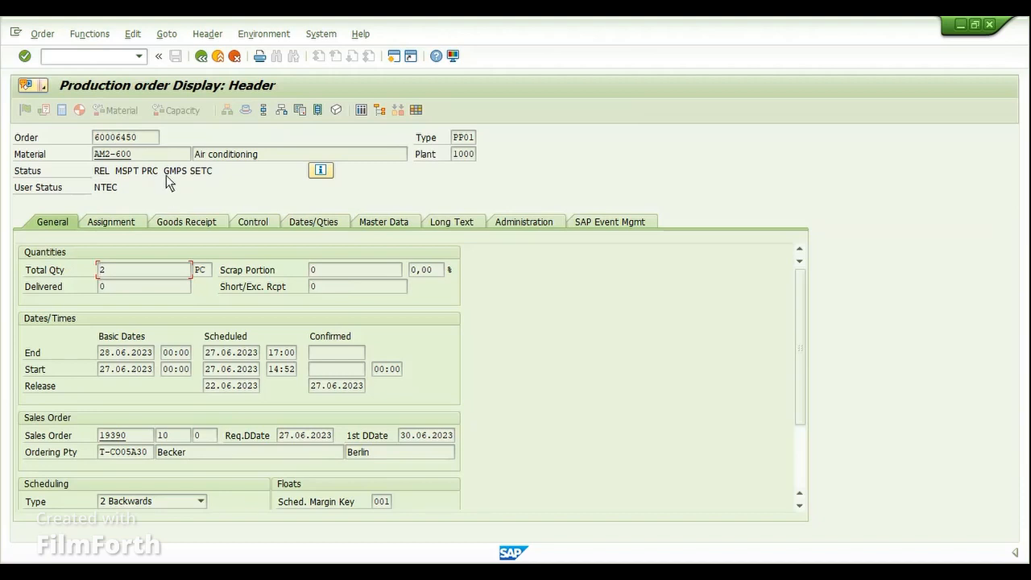
pyautogui.doubleClick(166, 171)
pyautogui.click(167, 34)
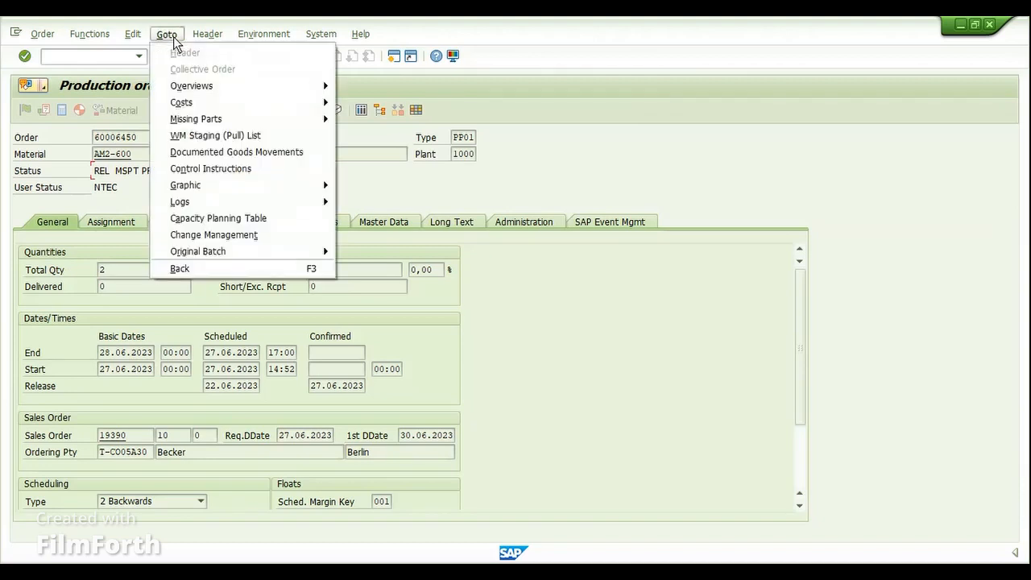
pyautogui.click(186, 151)
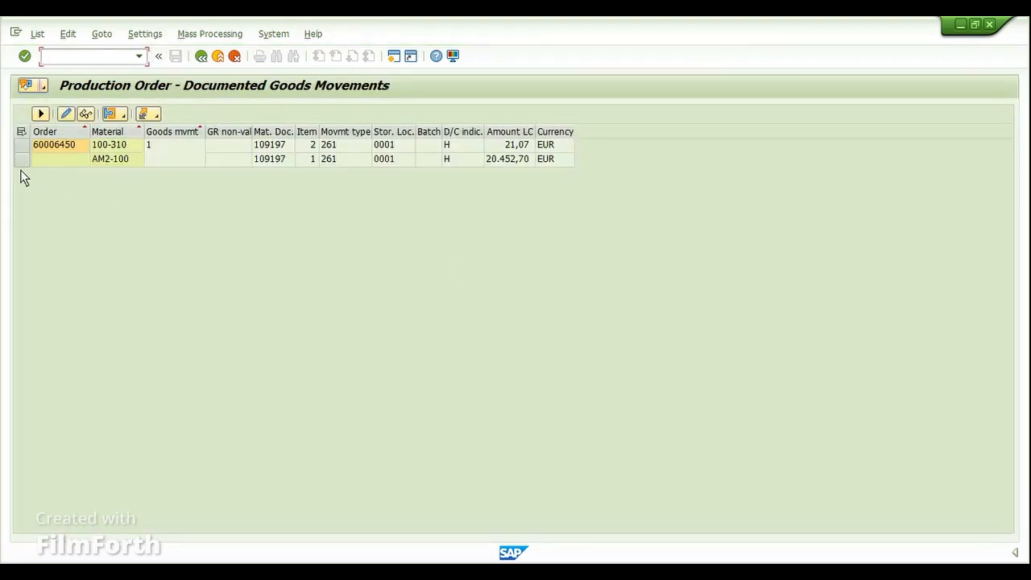
pyautogui.click(116, 152)
pyautogui.click(201, 56)
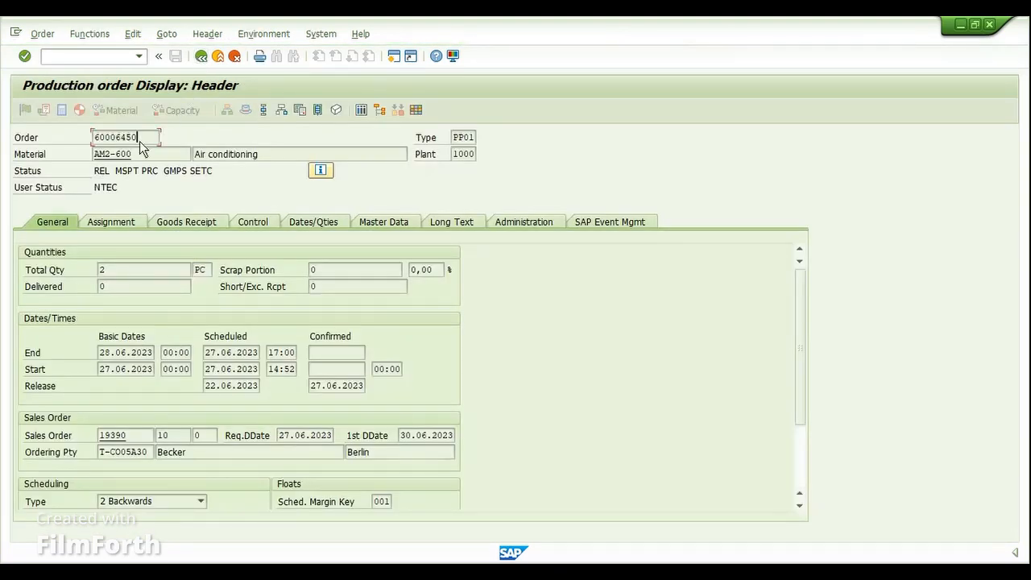
# Copy the production order number and open time ticket entry for production orders in the other stock/requirements list session.
pyautogui.moveTo(140, 141); pyautogui.dragTo(79, 136)
pyautogui.hotkey('ctrl', 'c')
pyautogui.click(422, 572)
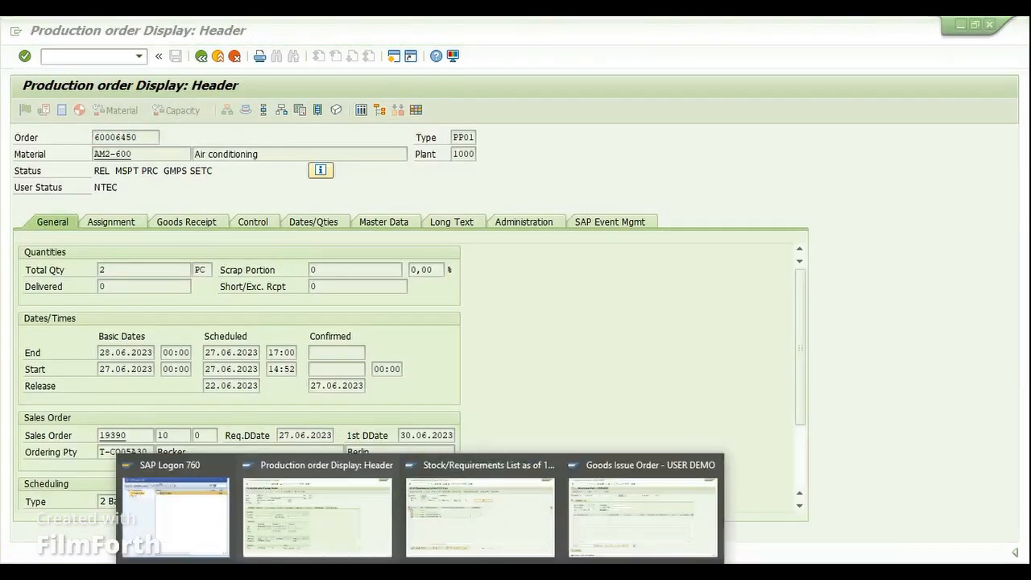
pyautogui.click(520, 518)
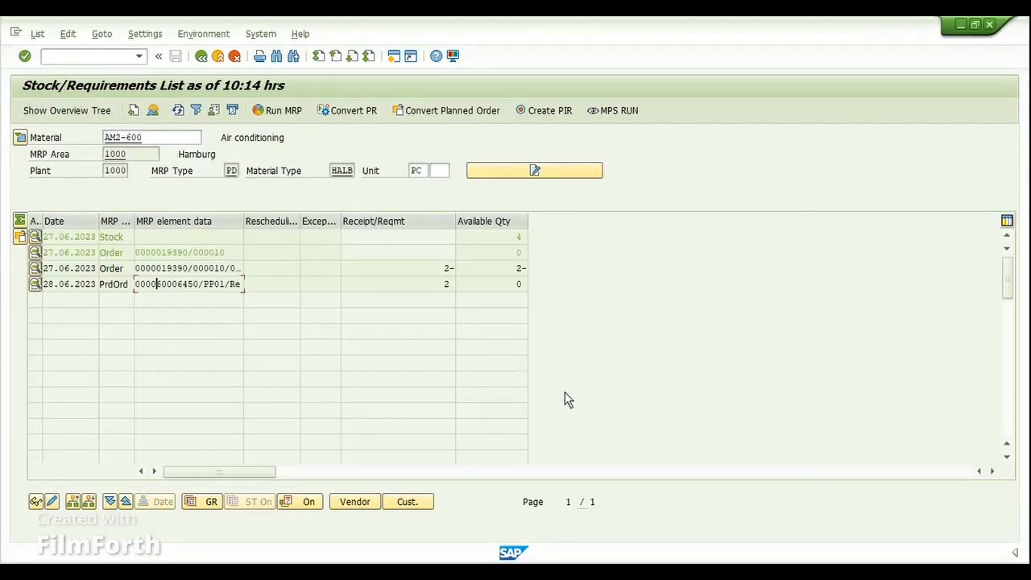
pyautogui.press('Return')
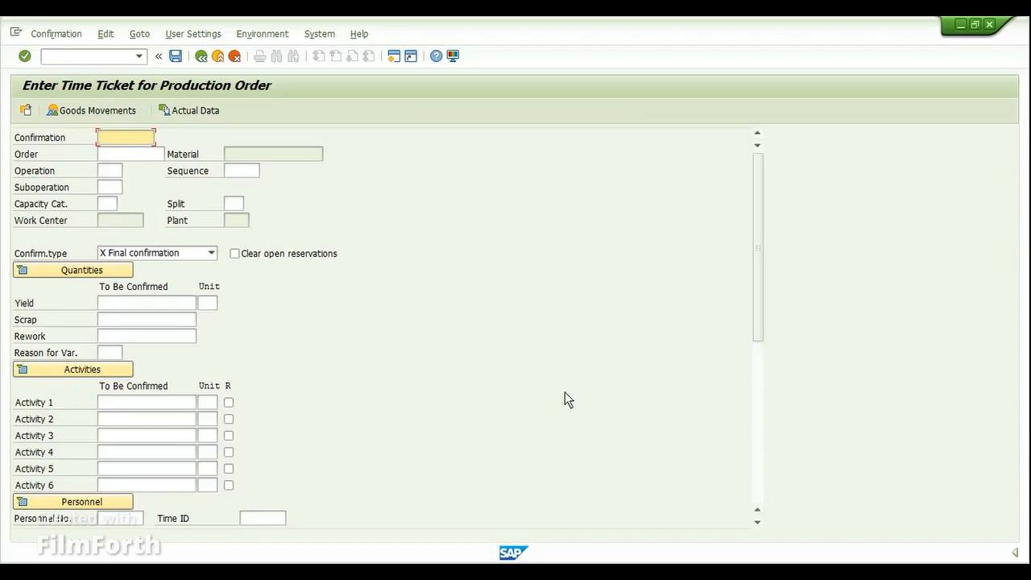
# Load the copied production order into the time ticket and save its final confirmation with a yield of 2 PC.
pyautogui.press('Tab')
pyautogui.hotkey('ctrl', 'v')
pyautogui.press('Return')
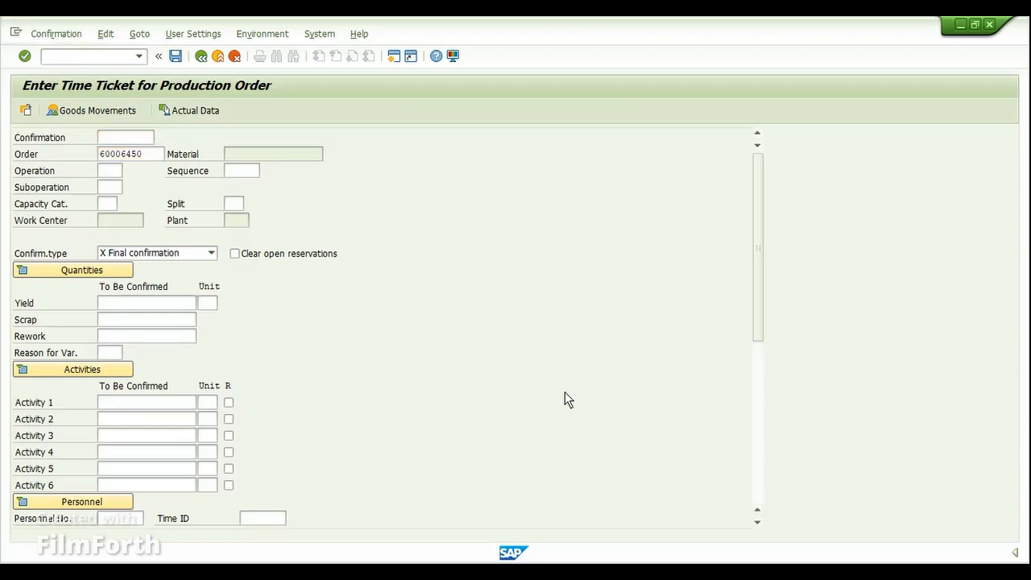
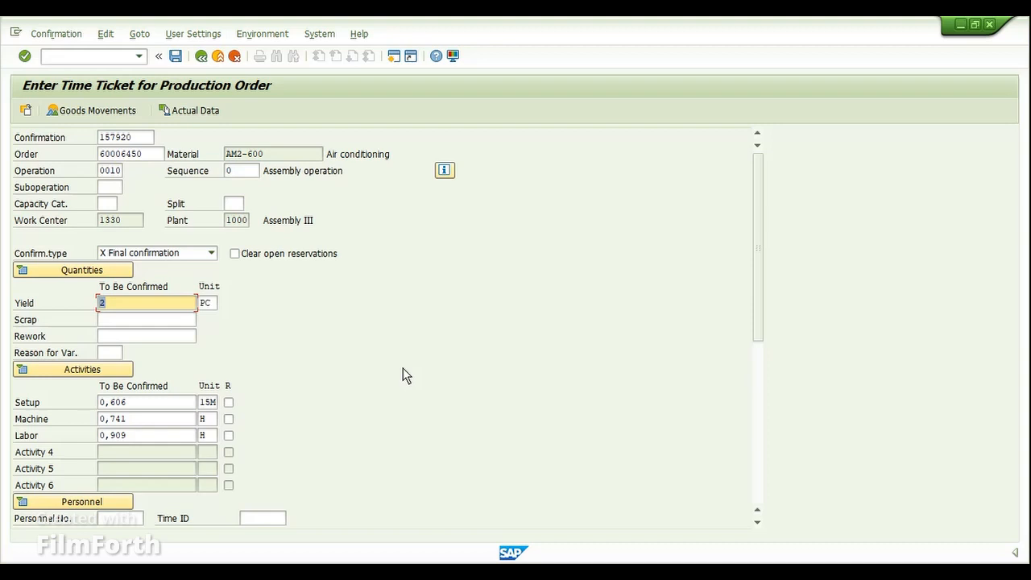
pyautogui.click(175, 56)
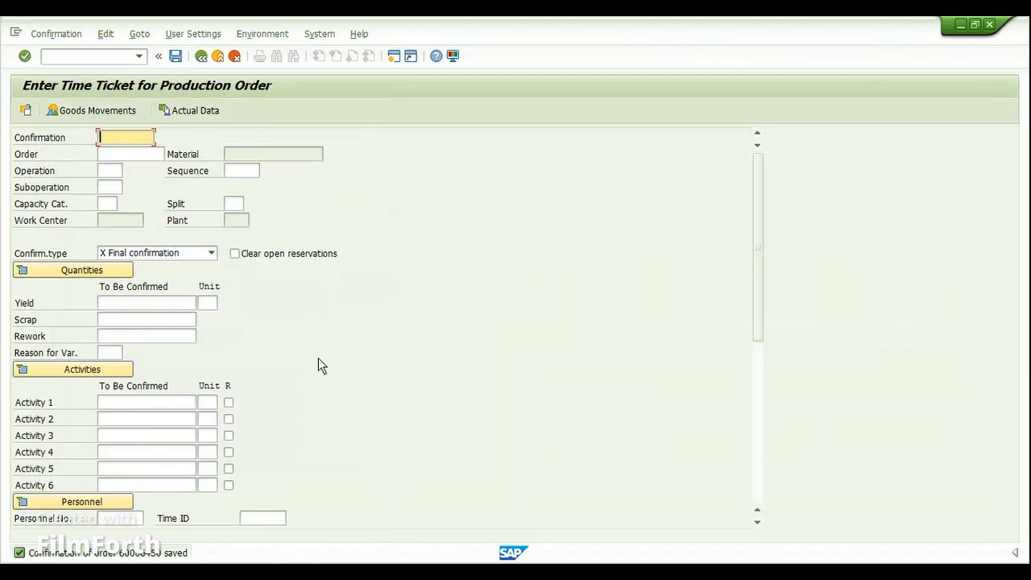
# Return to the production order display session, refresh AM2-600's stock/requirements list and reopen its production order.
pyautogui.moveTo(432, 552)
pyautogui.click(315, 522)
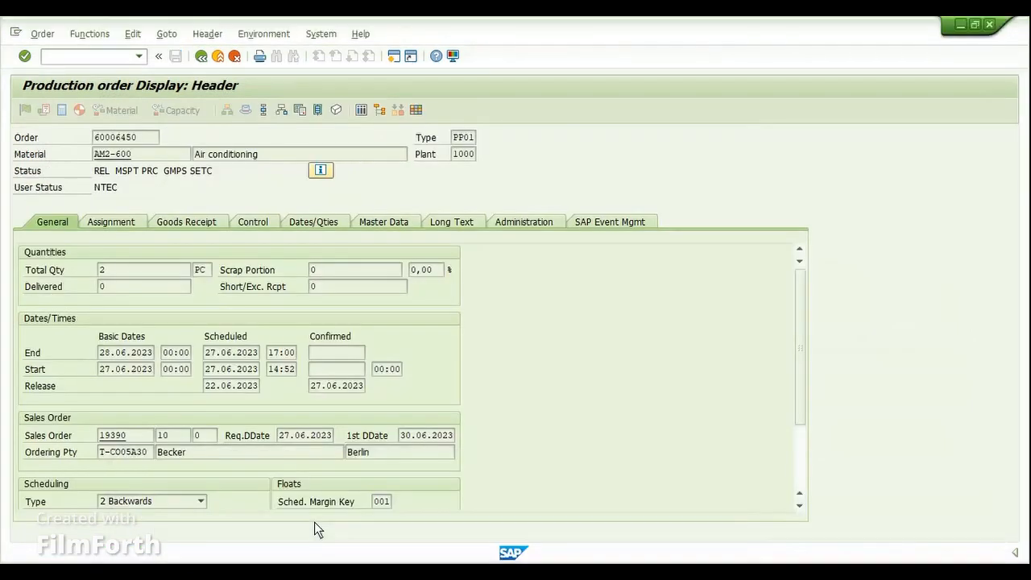
pyautogui.click(202, 63)
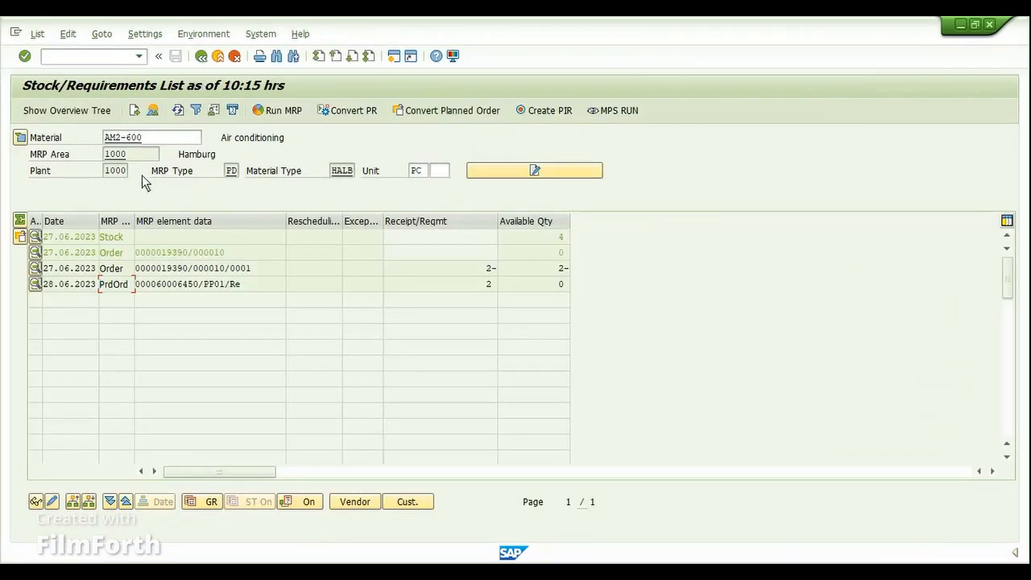
pyautogui.click(176, 110)
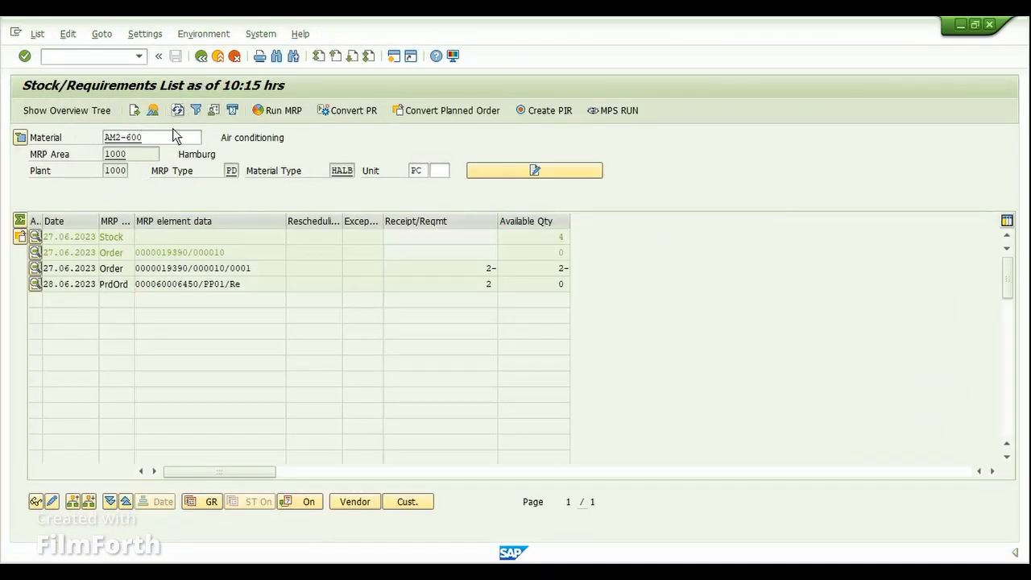
pyautogui.doubleClick(169, 288)
pyautogui.click(359, 370)
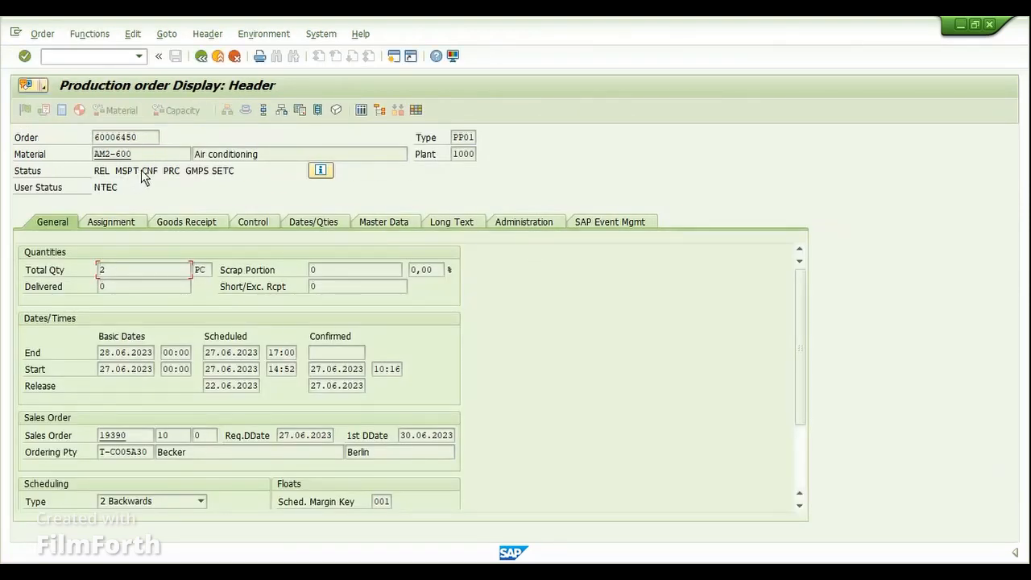
# Examine the CNF and GMPS statuses in the production order header.
pyautogui.moveTo(142, 171); pyautogui.dragTo(155, 179)
pyautogui.doubleClick(148, 171)
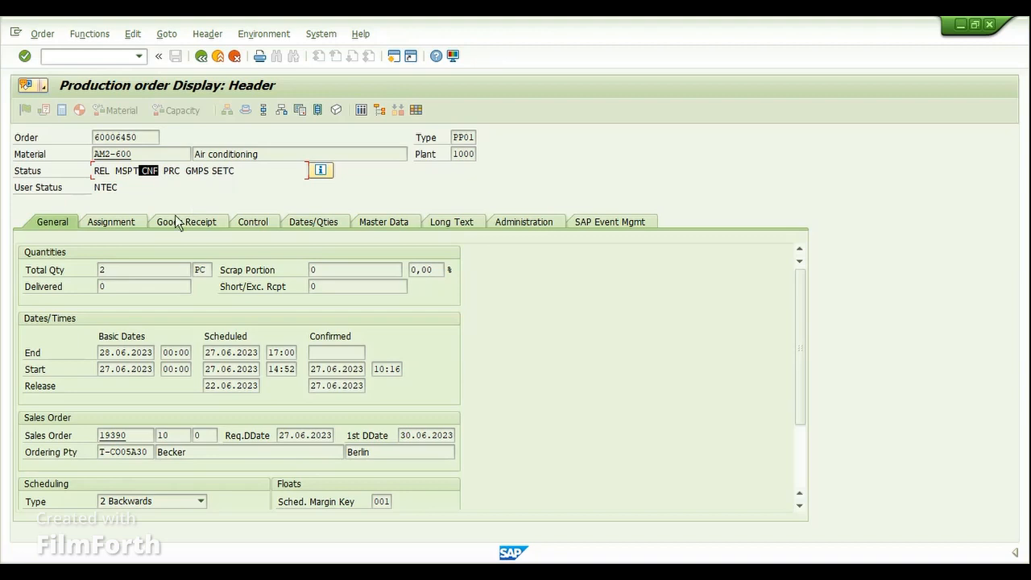
pyautogui.doubleClick(197, 172)
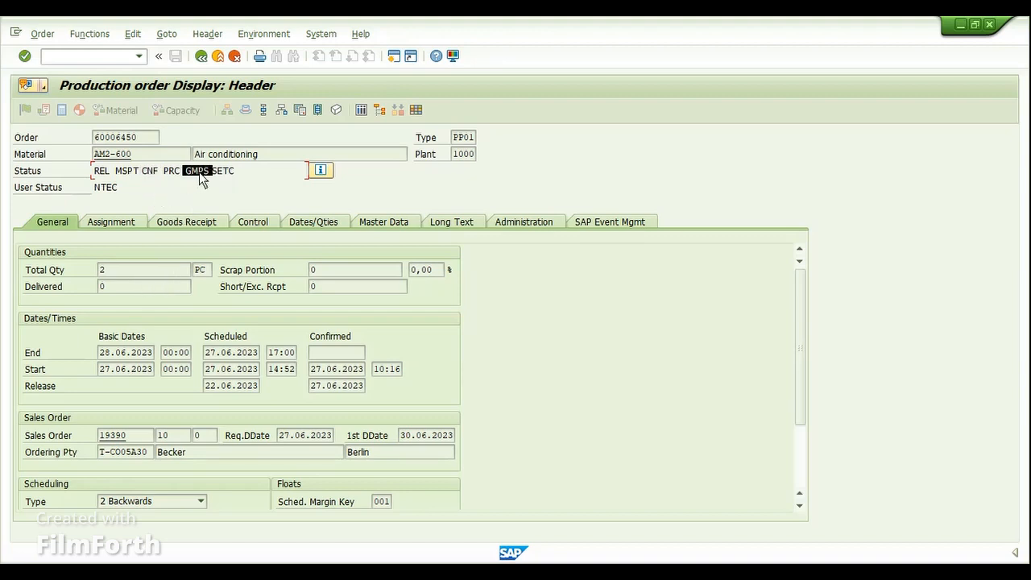
pyautogui.doubleClick(149, 172)
pyautogui.click(141, 273)
# Copy the production order number and open the goods movement transaction in the time ticket session.
pyautogui.doubleClick(97, 138)
pyautogui.hotkey('ctrl', 'c')
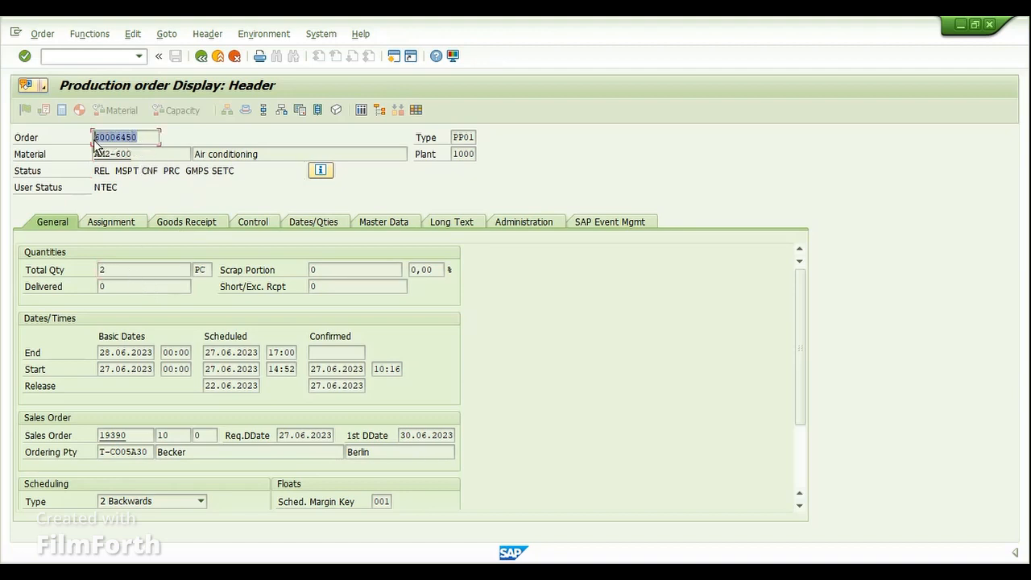
pyautogui.click(418, 564)
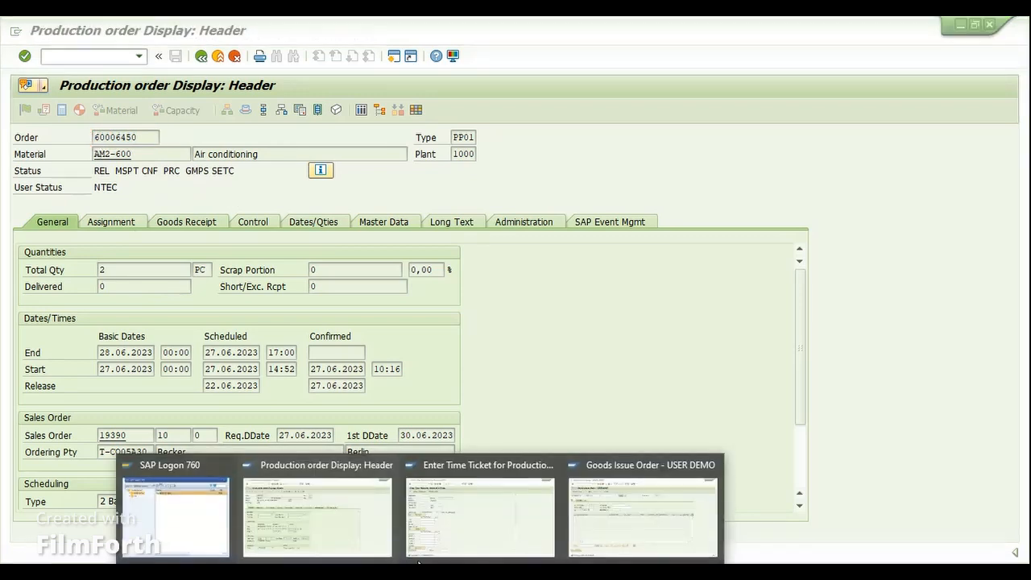
pyautogui.click(469, 500)
pyautogui.hotkey('ctrl', '/')
pyautogui.write('N')
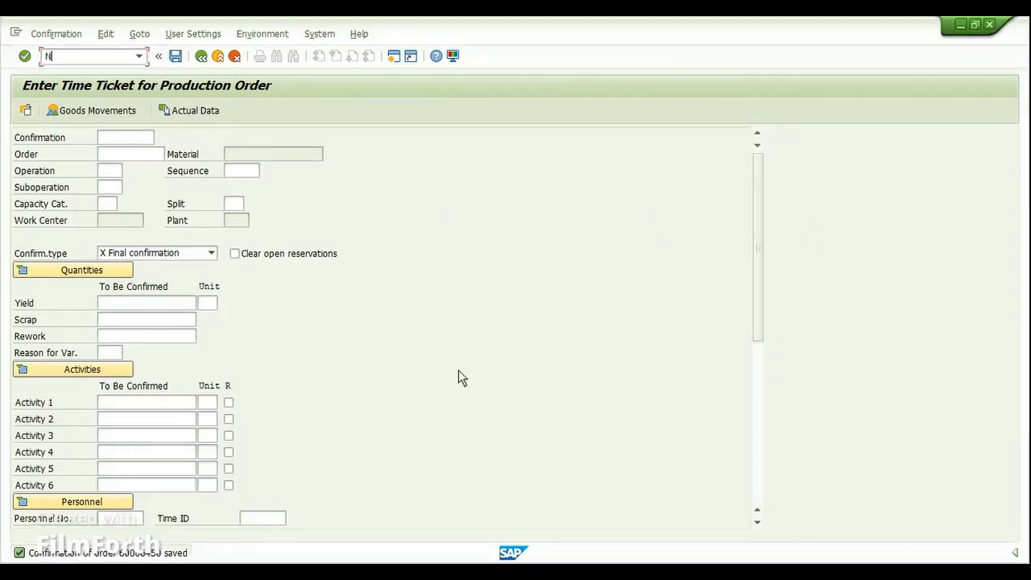
pyautogui.press('BackSpace')
pyautogui.write('/NMB51')
pyautogui.press('Return')
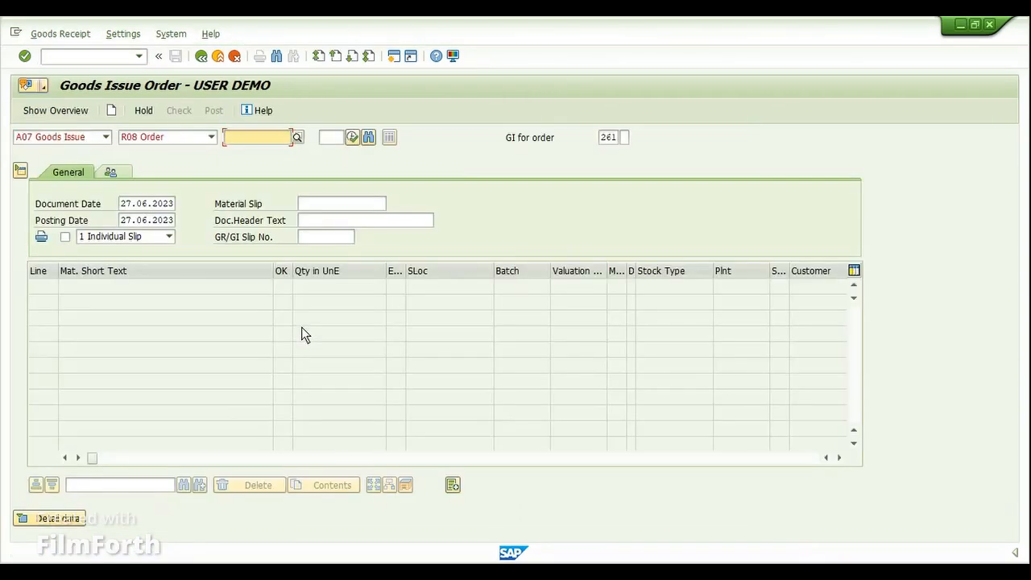
# Set the goods movement to A01 Goods Receipt for R08 Order and load the copied production order.
pyautogui.hotkey('shift', 'Tab')
pyautogui.hotkey('shift', 'Tab')
pyautogui.click(98, 137)
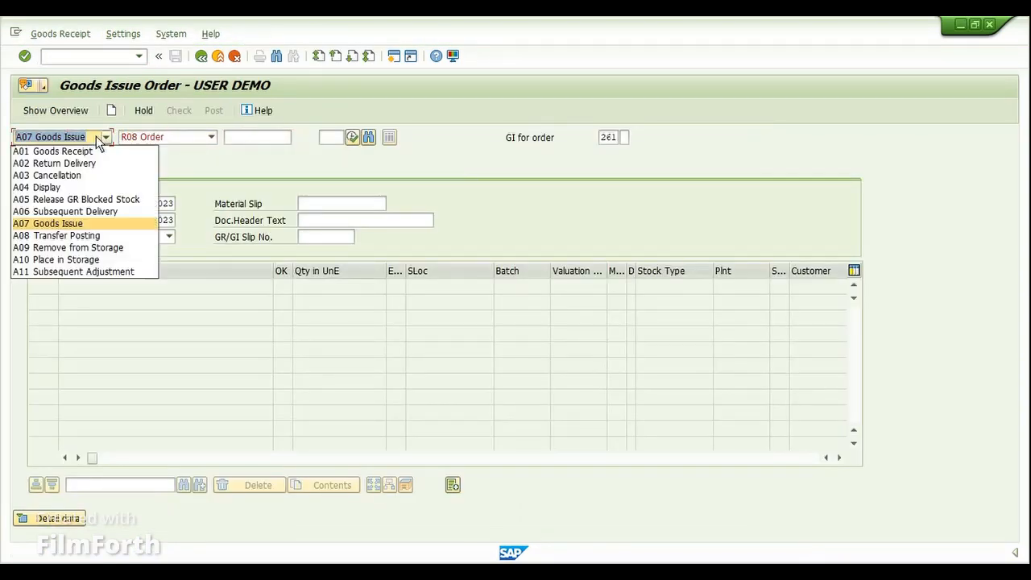
pyautogui.click(94, 151)
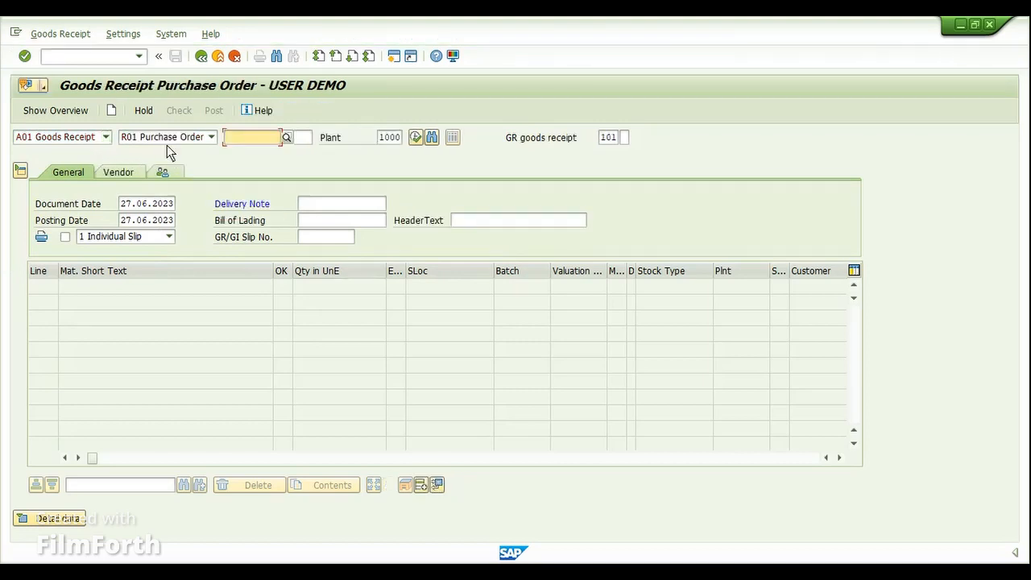
pyautogui.click(210, 138)
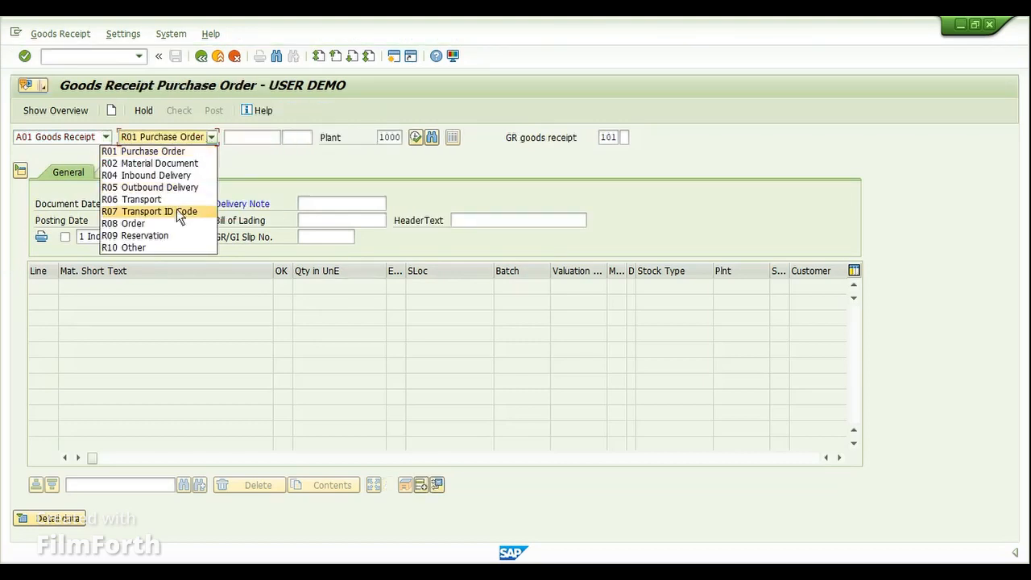
pyautogui.click(173, 221)
pyautogui.click(235, 137)
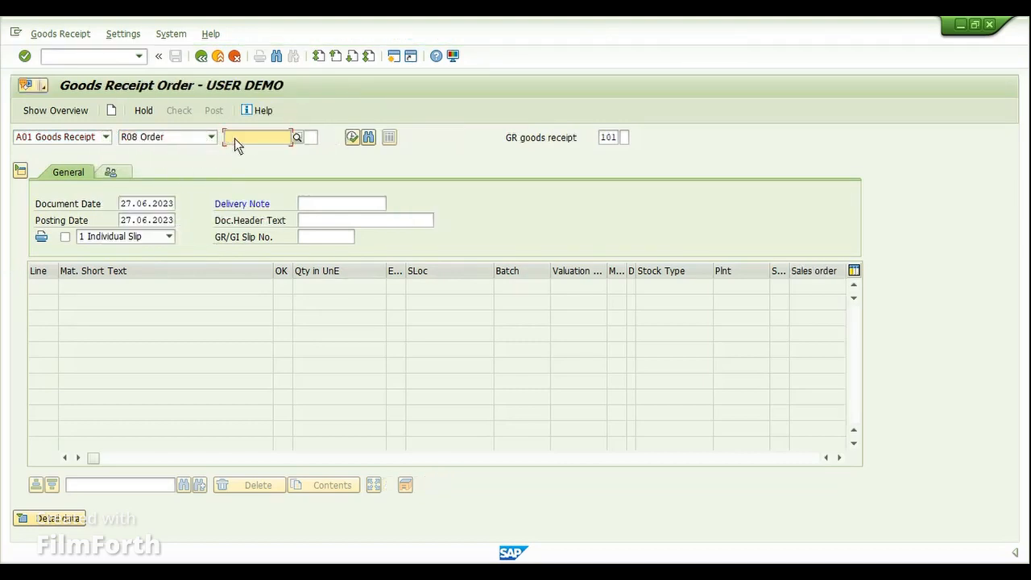
pyautogui.hotkey('ctrl', 'v')
pyautogui.press('Return')
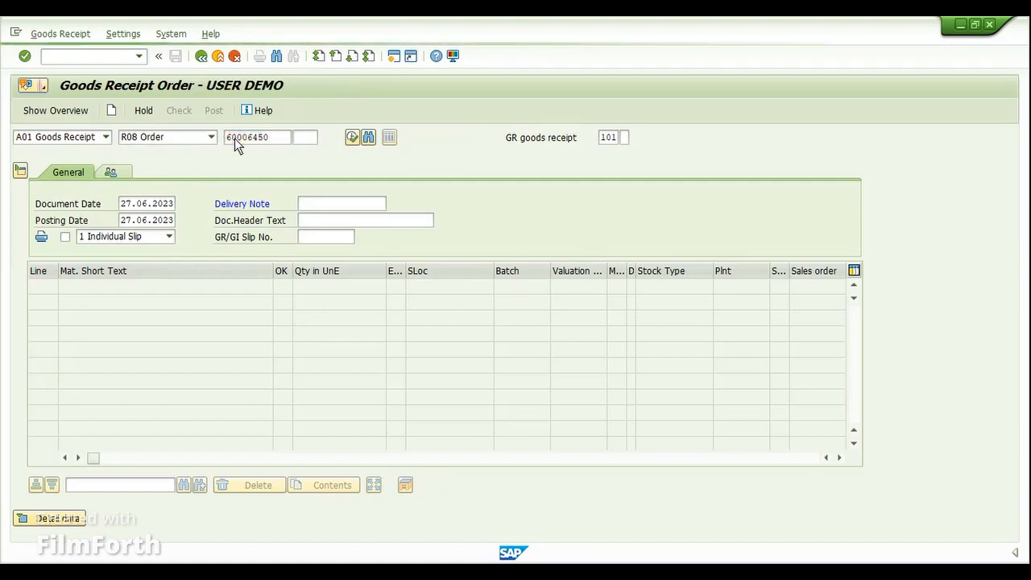
# Enter delivery note 123 and storage location 0001, then mark the Air conditioning line as OK and check the goods receipt.
pyautogui.click(318, 206)
pyautogui.write('123')
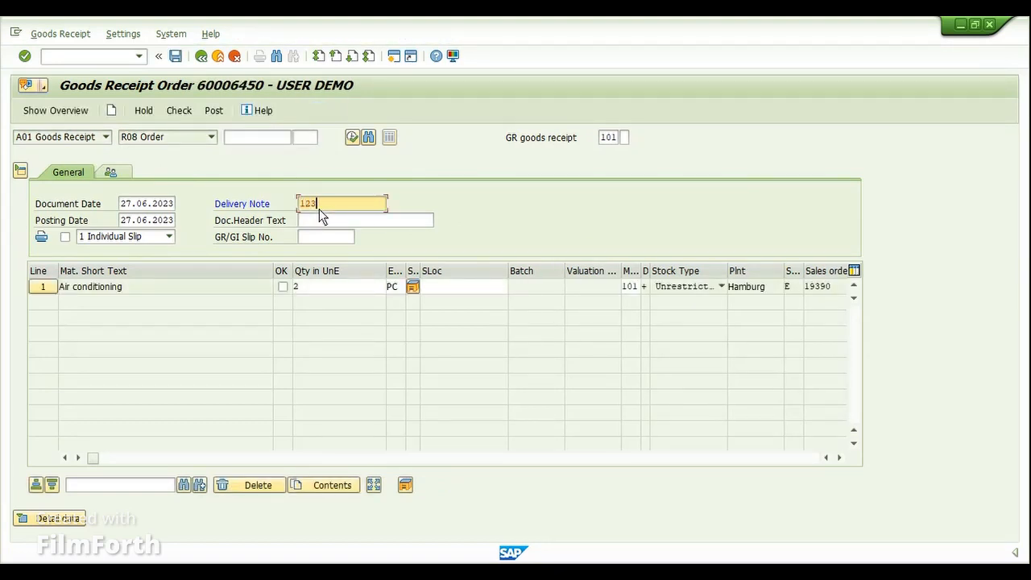
pyautogui.click(458, 287)
pyautogui.write('0001')
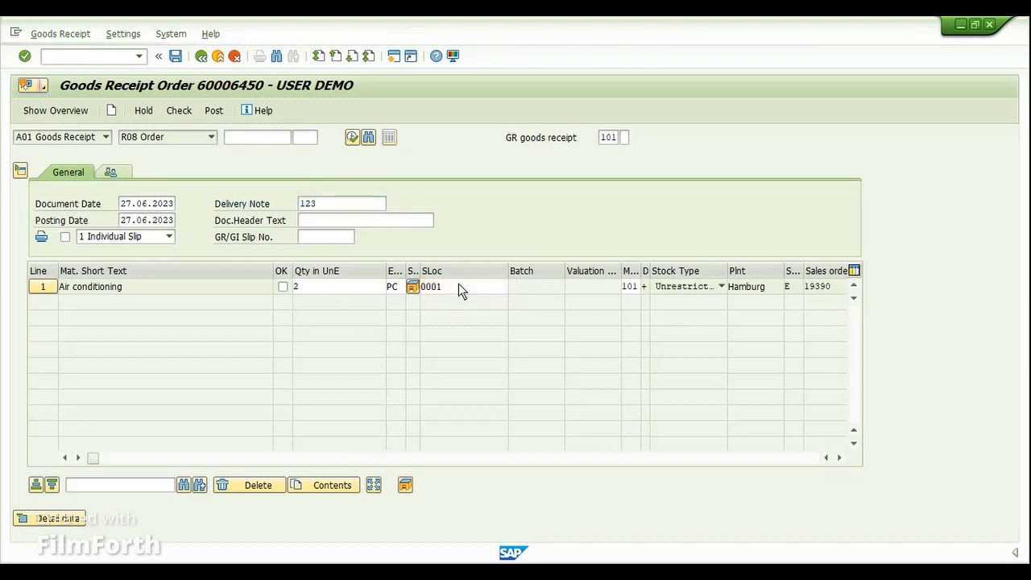
pyautogui.press('Return')
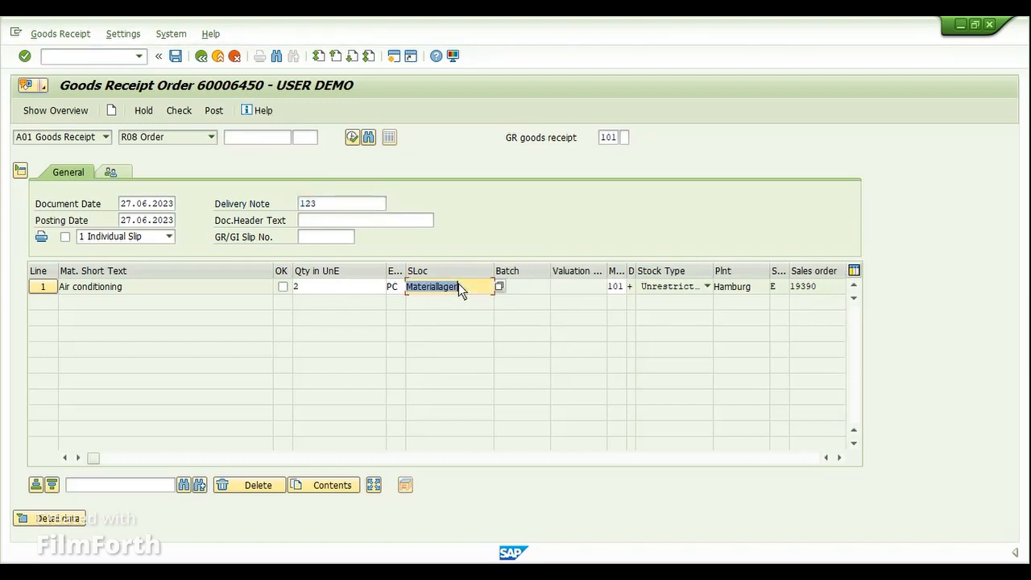
pyautogui.click(283, 287)
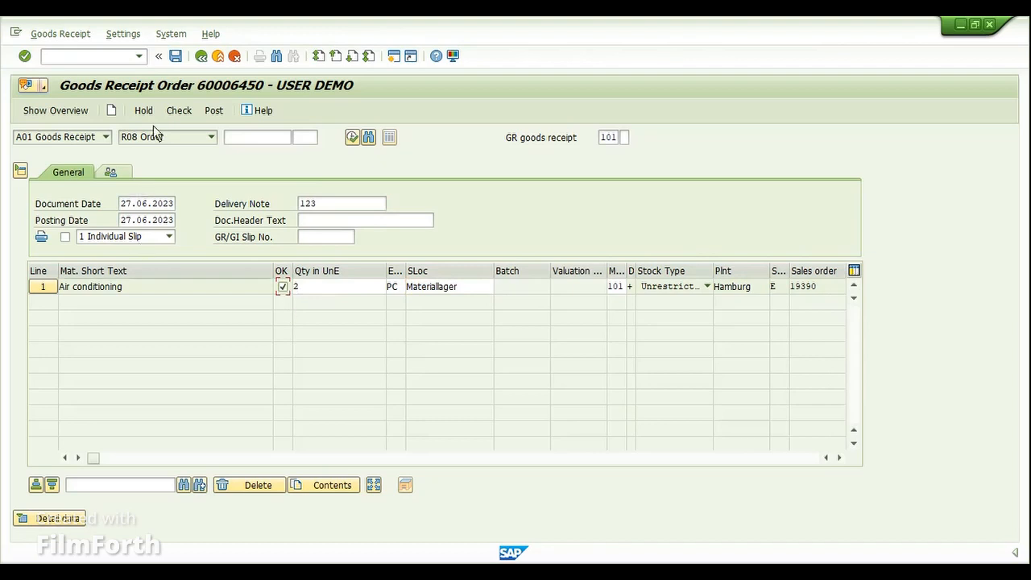
pyautogui.click(172, 112)
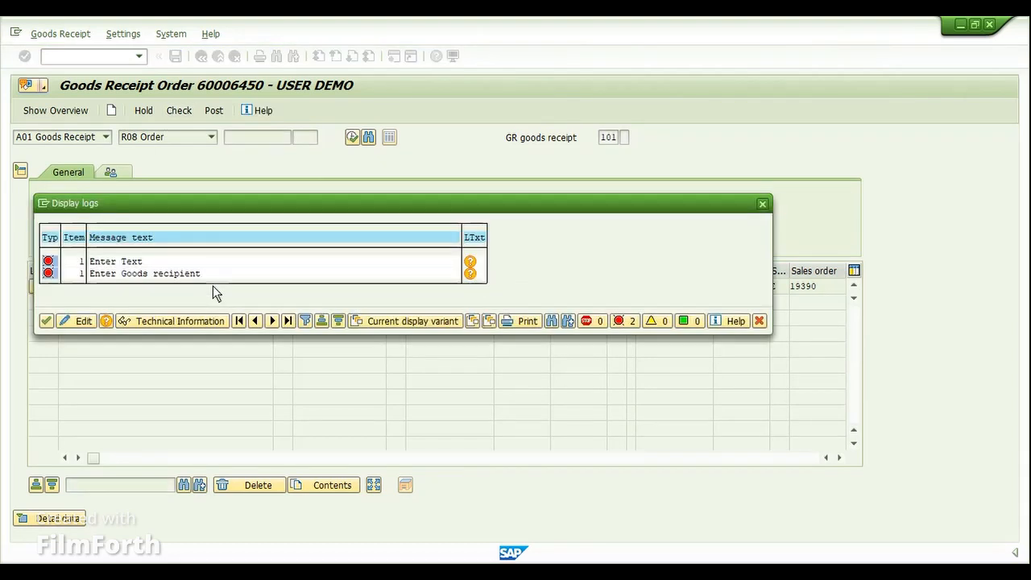
# Set the Air conditioning line's text to 234 and the document header text to 12, and recheck the goods receipt.
pyautogui.click(78, 261)
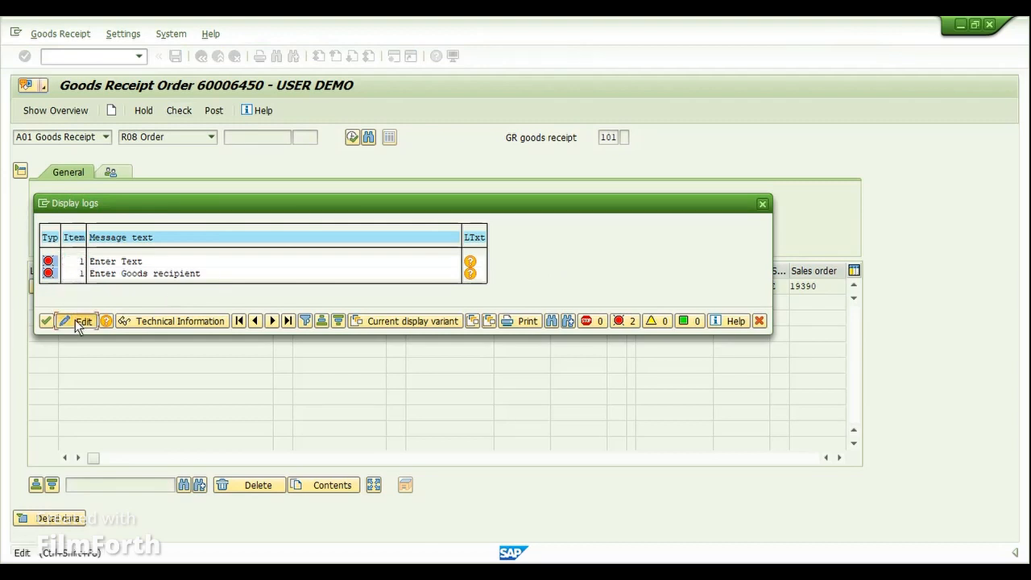
pyautogui.click(82, 321)
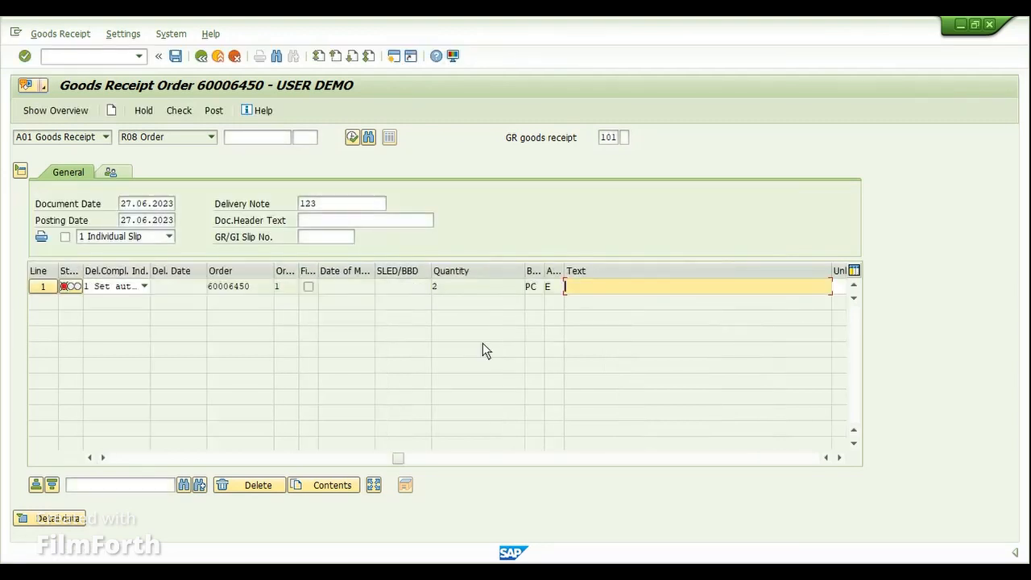
pyautogui.write('234')
pyautogui.press('Return')
pyautogui.click(415, 224)
pyautogui.write('12')
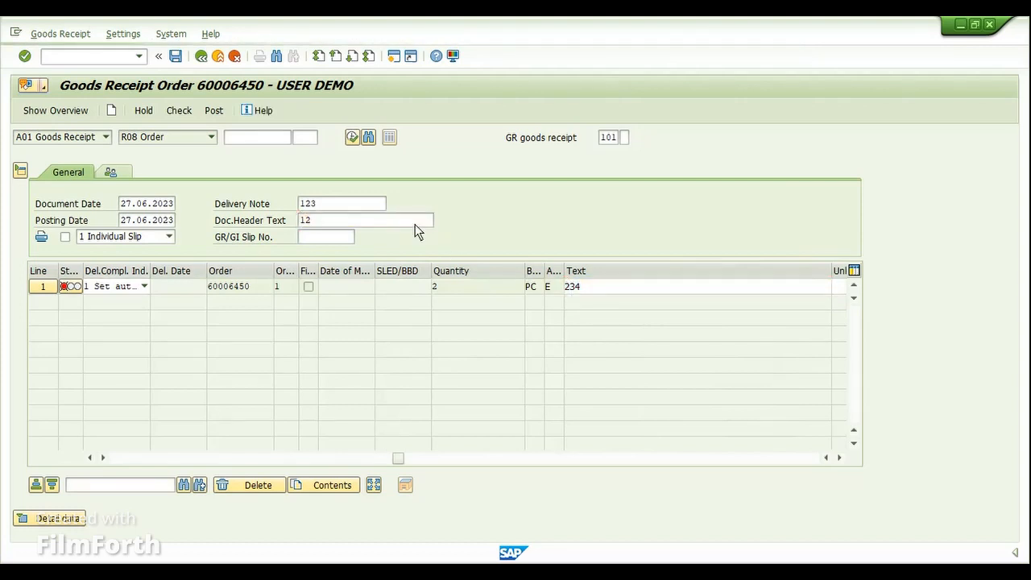
pyautogui.press('Return')
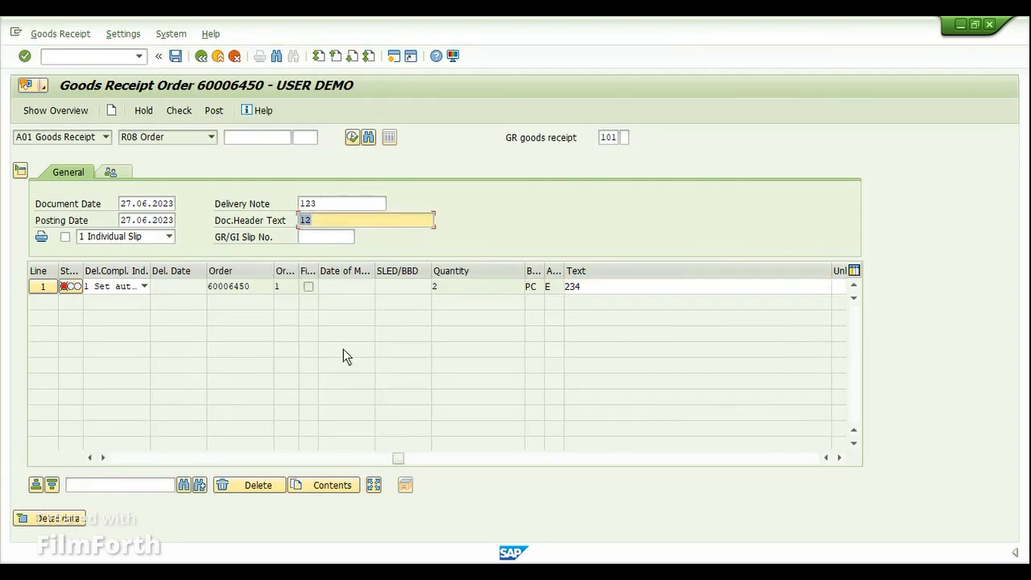
pyautogui.click(108, 459)
pyautogui.click(175, 112)
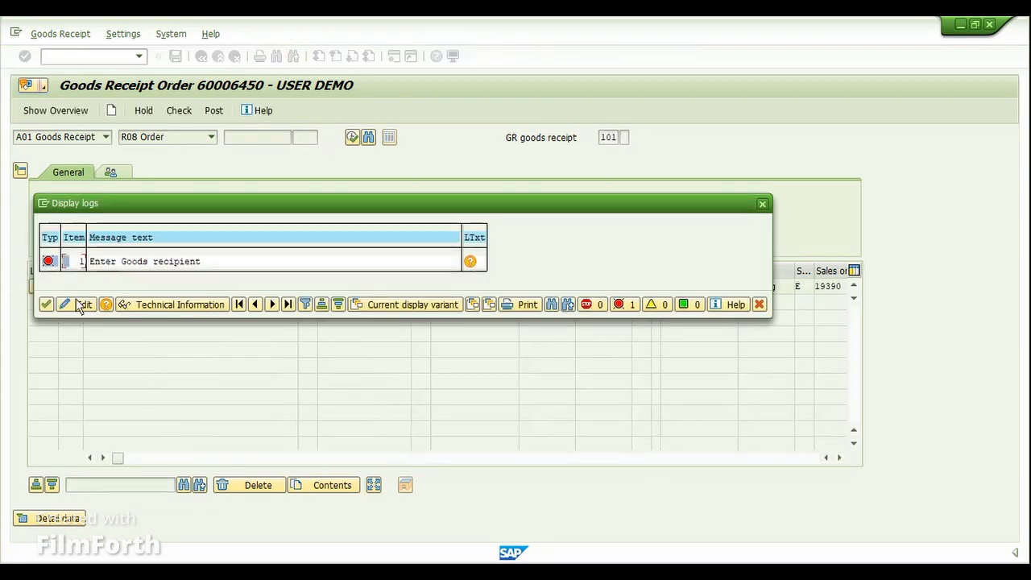
# Enter 123 as the goods recipient on the Air conditioning line and recheck the goods receipt.
pyautogui.click(83, 305)
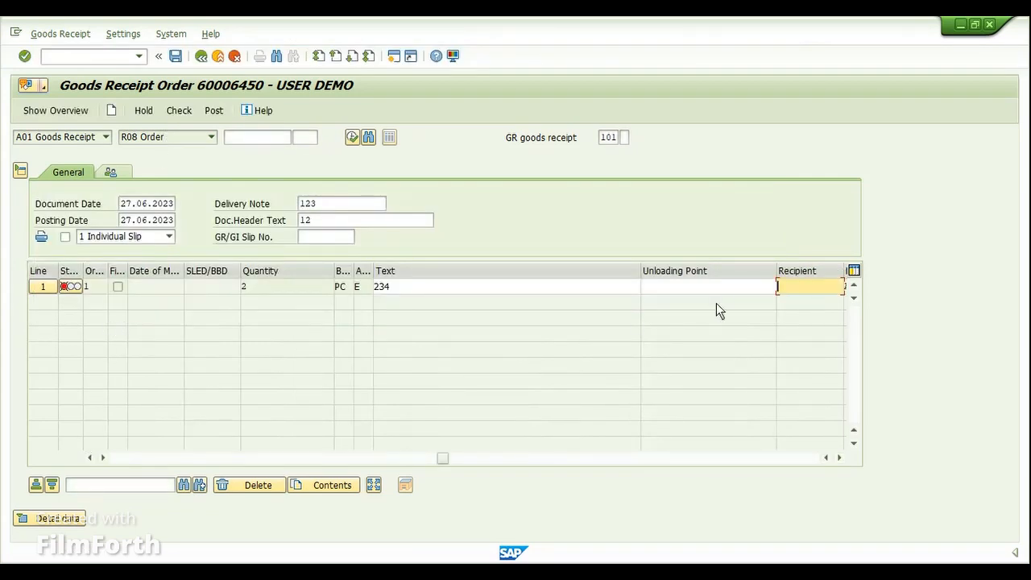
pyautogui.write('123')
pyautogui.press('Return')
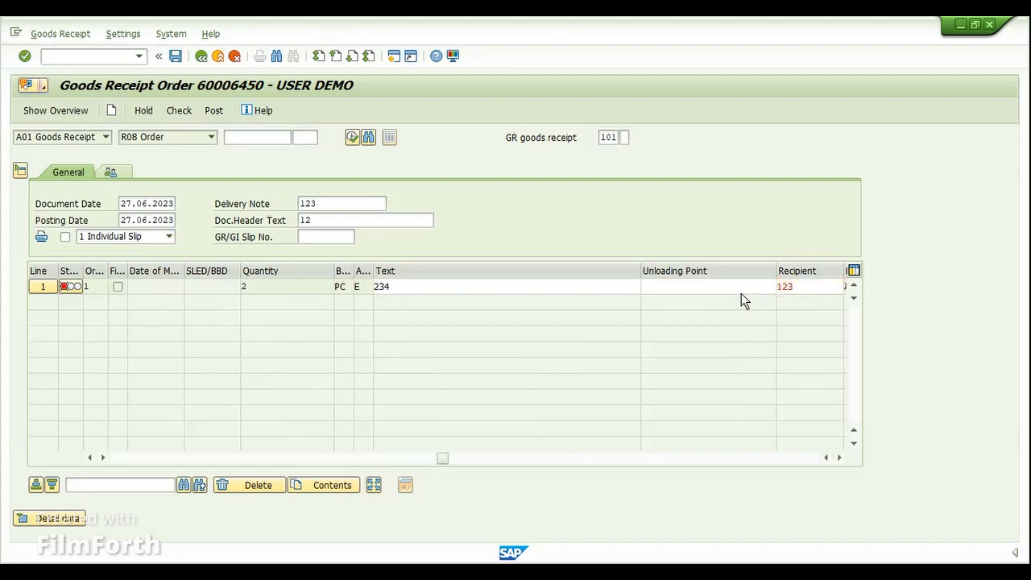
pyautogui.click(128, 458)
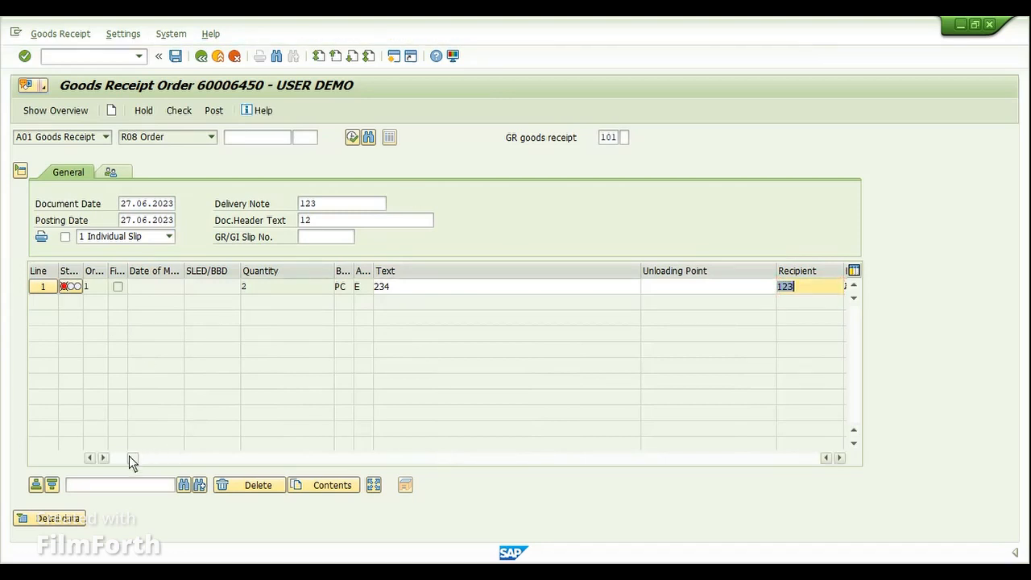
pyautogui.click(184, 112)
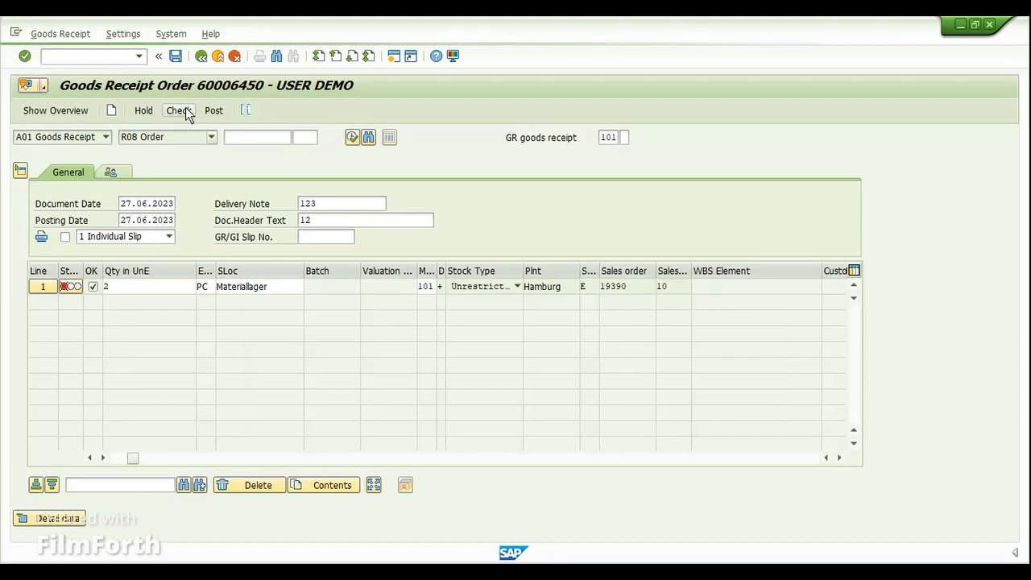
pyautogui.click(140, 458)
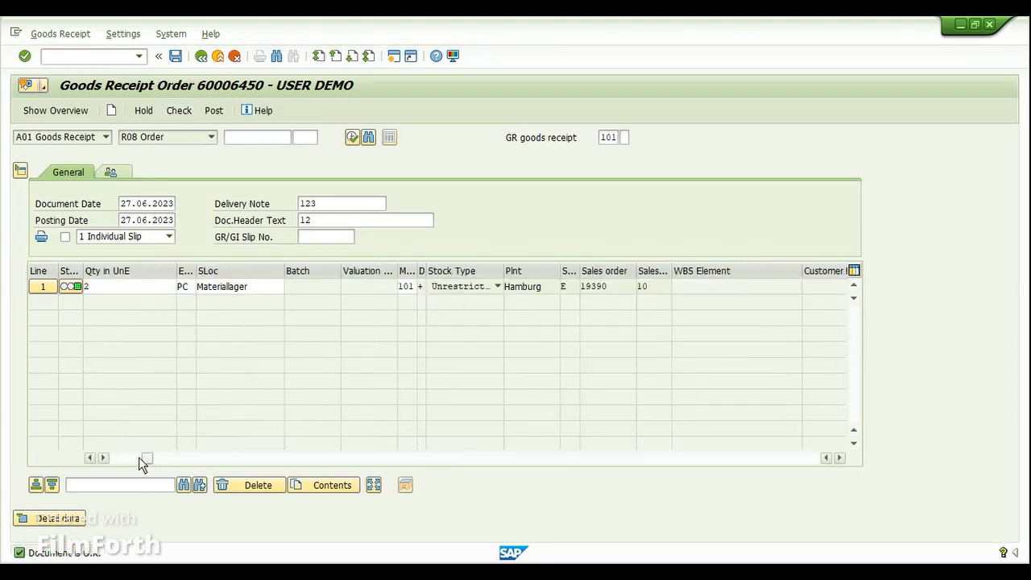
pyautogui.moveTo(148, 460); pyautogui.dragTo(121, 458)
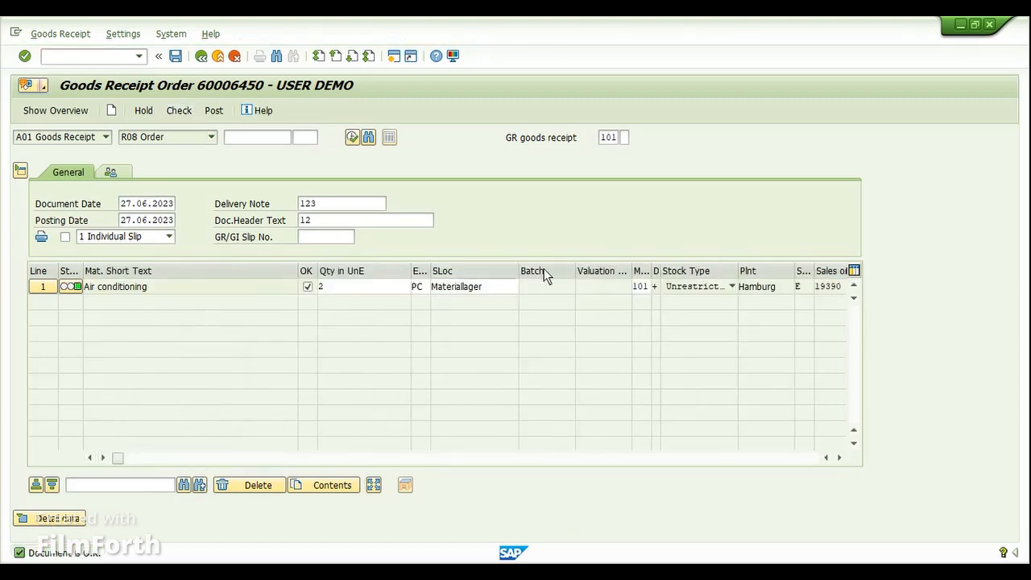
# Open the Air conditioning line's detail data and examine the movement type and the assigned sales order and item.
pyautogui.click(53, 518)
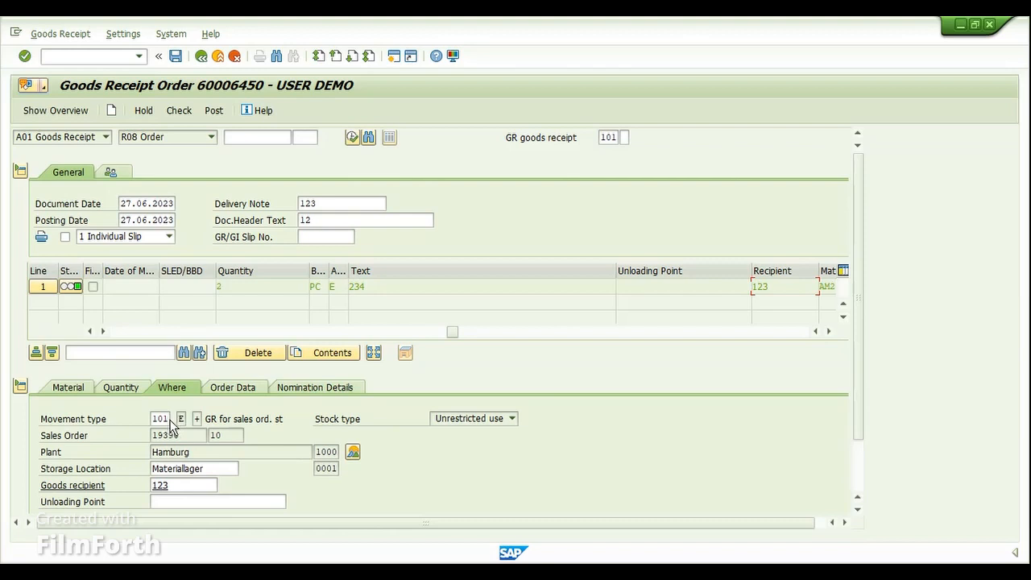
pyautogui.moveTo(185, 437); pyautogui.dragTo(140, 431)
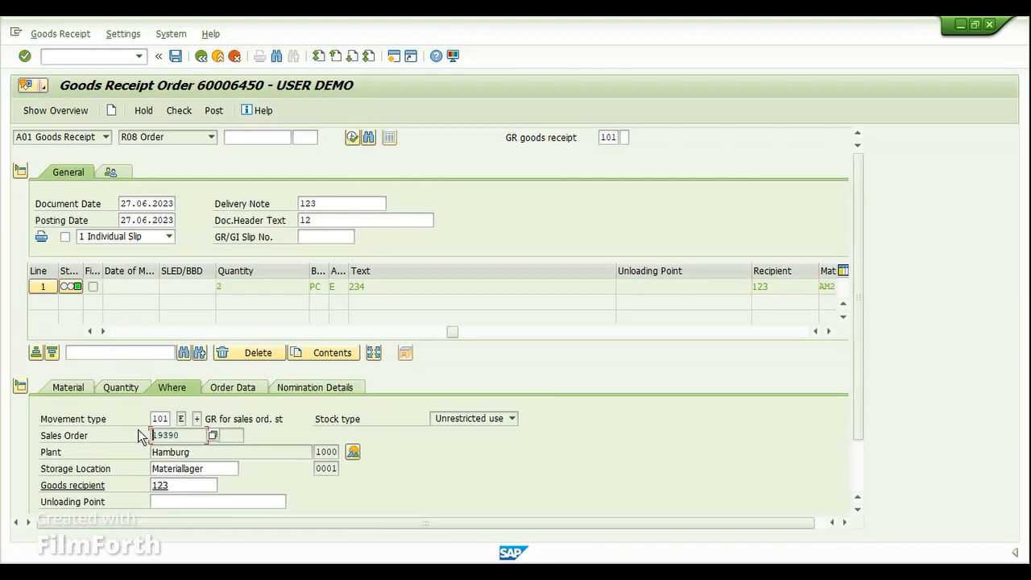
pyautogui.click(229, 437)
pyautogui.write('10')
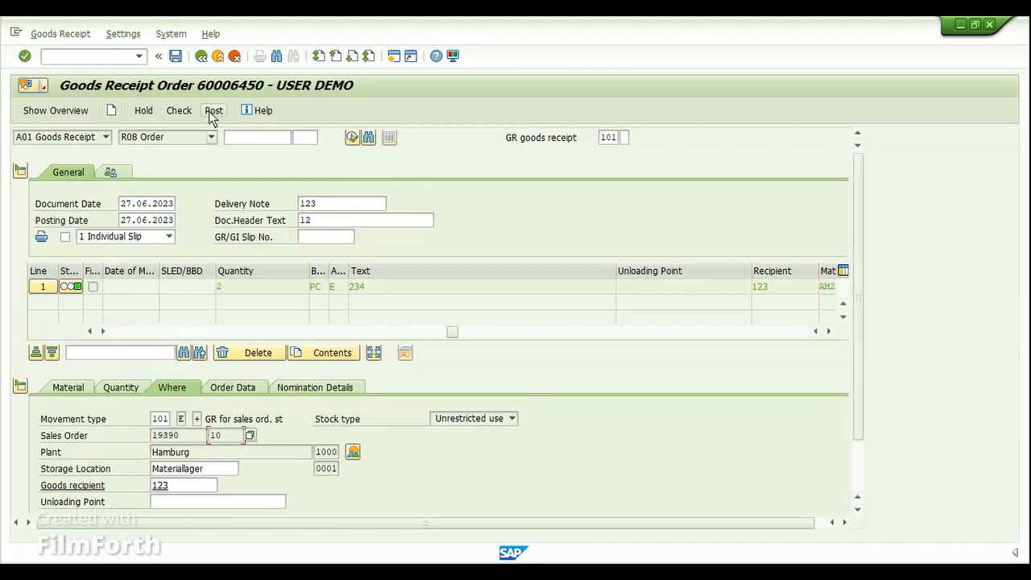
# Return from the production order display to the stock/requirements list for AM2-600, refresh it, and check plant stock against sales order stock.
pyautogui.click(405, 558)
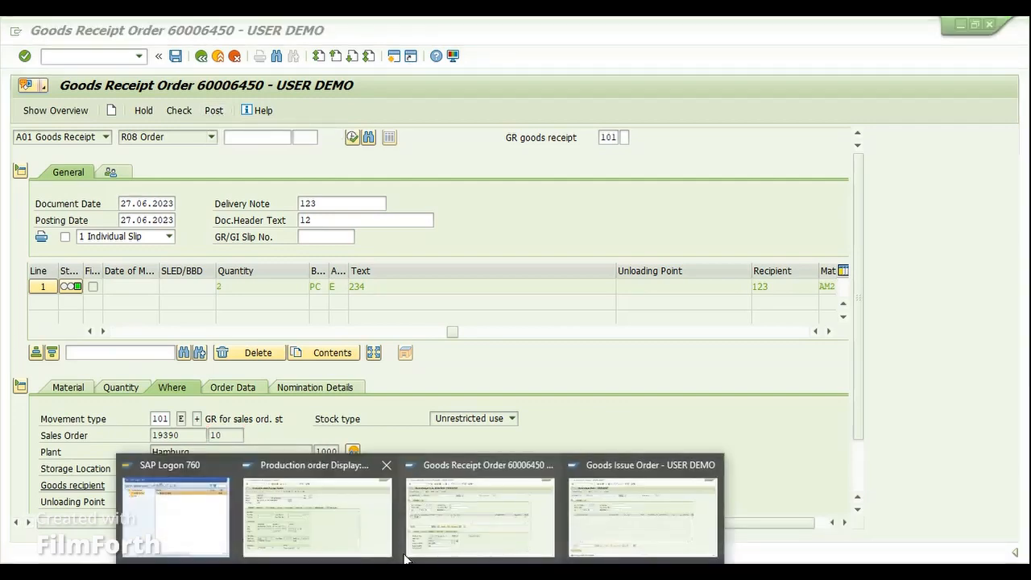
pyautogui.click(311, 520)
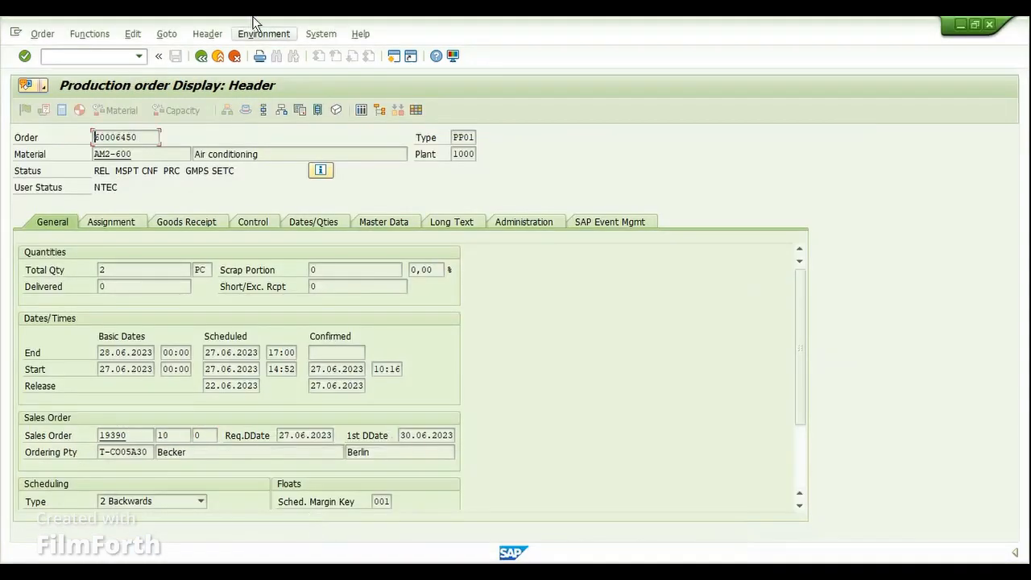
pyautogui.click(202, 56)
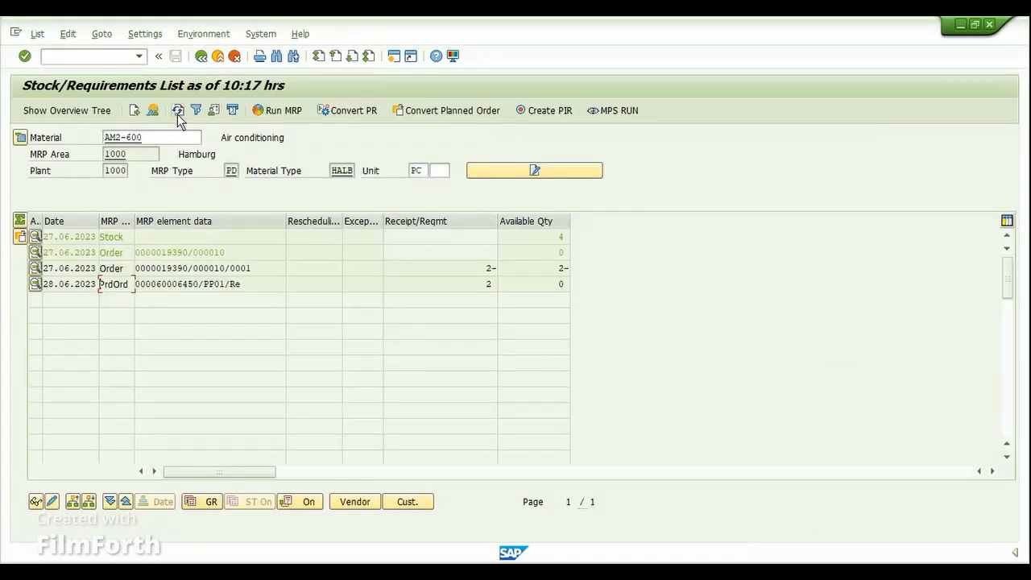
pyautogui.click(177, 111)
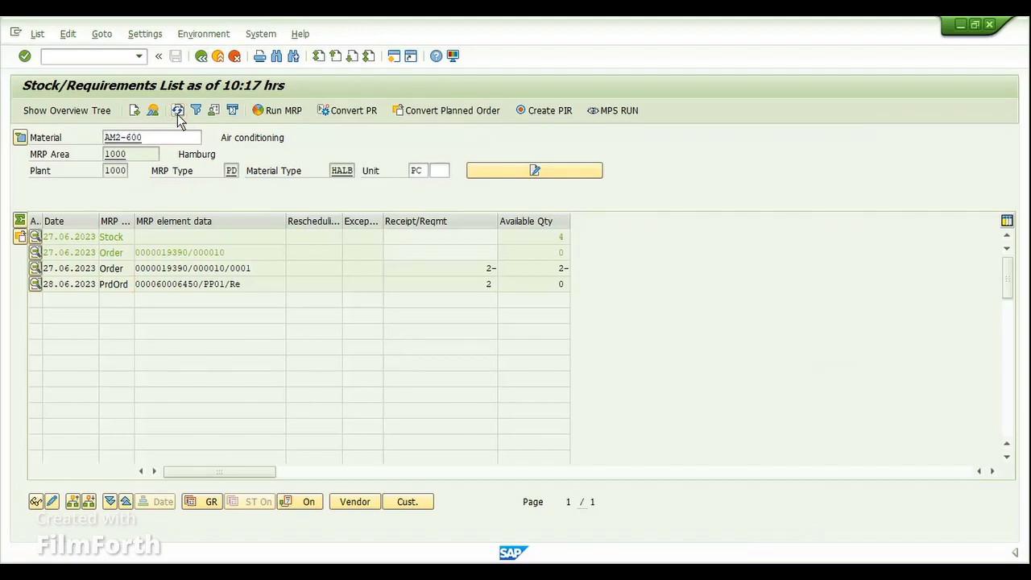
pyautogui.click(562, 239)
pyautogui.click(564, 253)
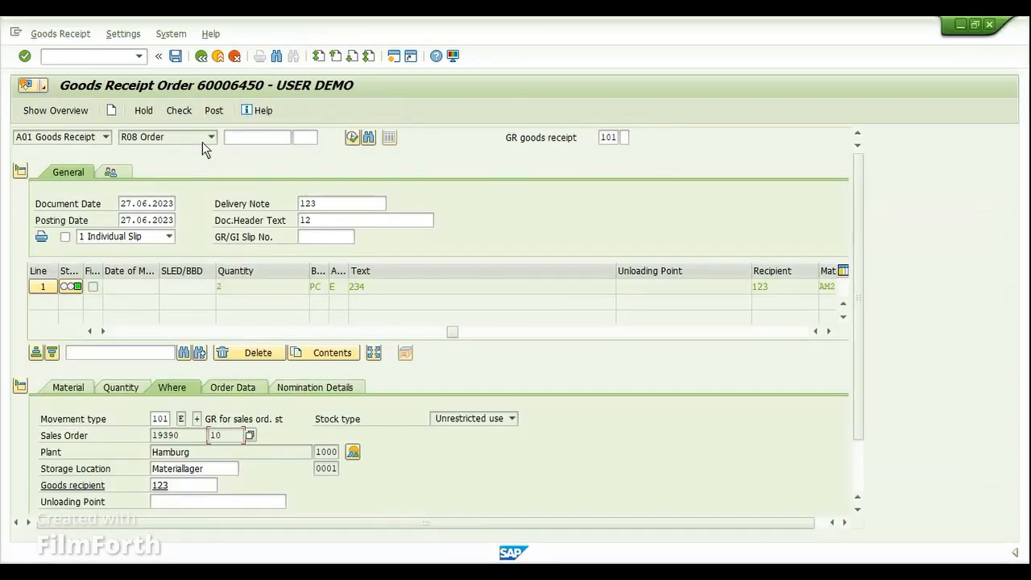
# Post the goods receipt and refresh the stock/requirements list for AM2-600.
pyautogui.click(213, 112)
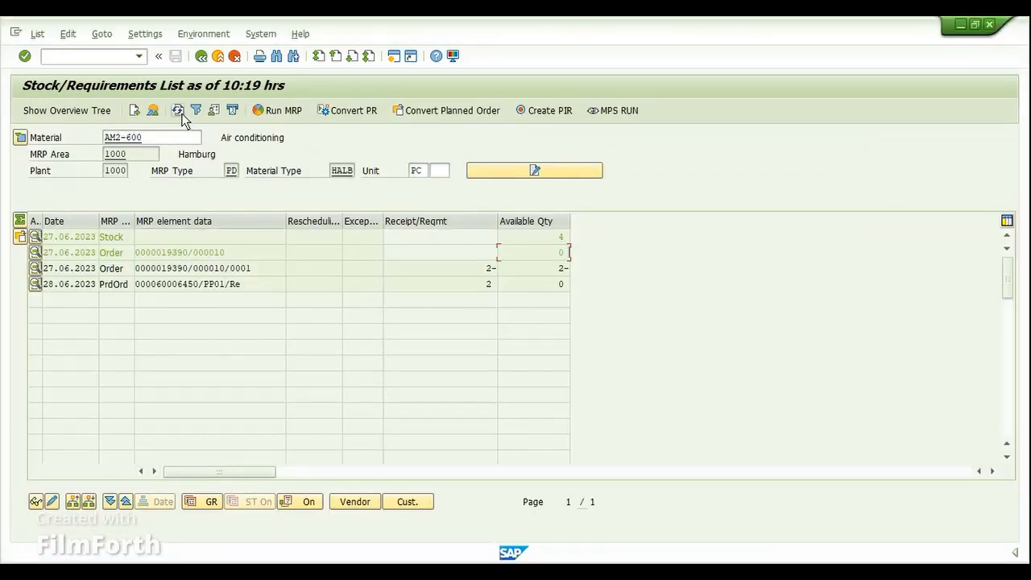
pyautogui.click(178, 112)
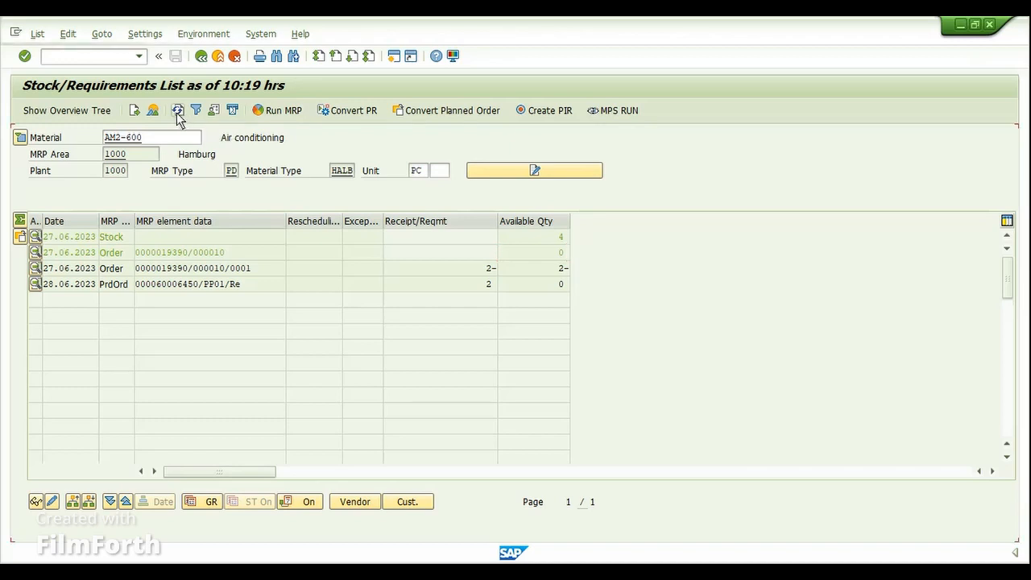
pyautogui.click(564, 254)
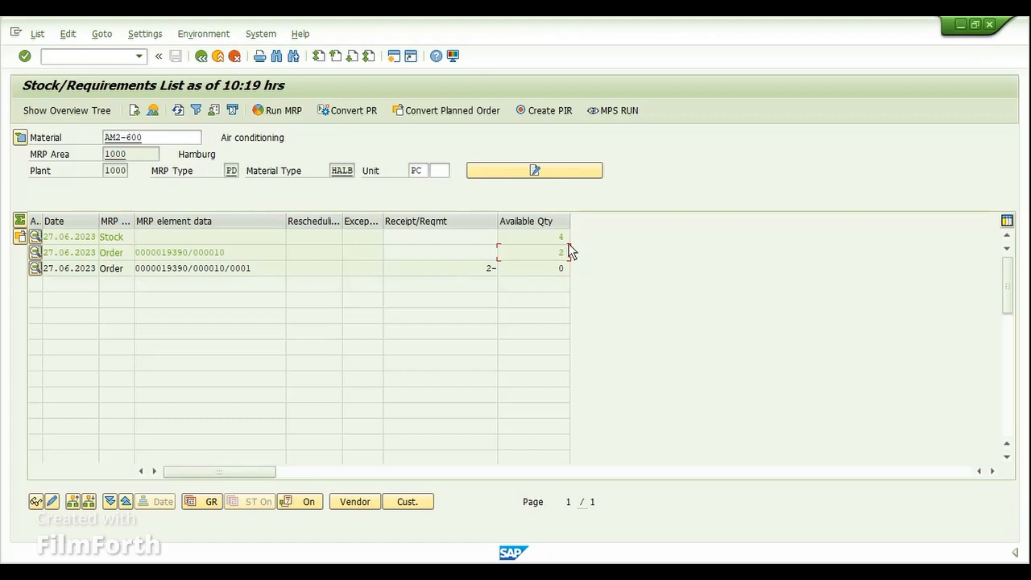
# Compare the available quantities of the plant stock, the sales order stock and the sales order requirement for AM2-600.
pyautogui.click(561, 237)
pyautogui.click(518, 253)
pyautogui.click(259, 250)
pyautogui.click(555, 257)
pyautogui.click(536, 259)
pyautogui.click(262, 253)
pyautogui.click(533, 252)
pyautogui.press('Up')
pyautogui.doubleClick(545, 240)
pyautogui.click(555, 252)
pyautogui.click(216, 274)
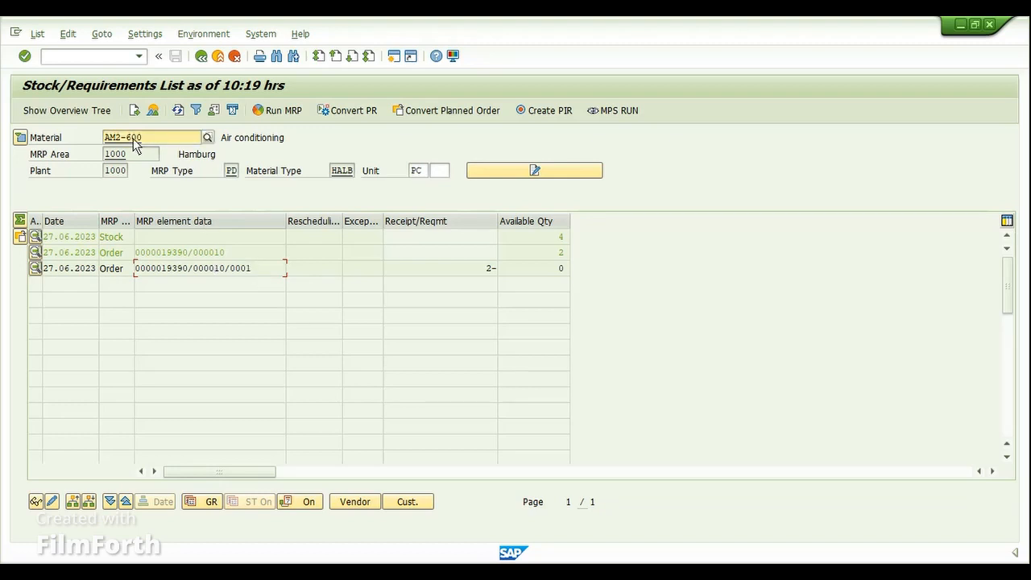
# Display the MRP 4 data of material AM2-600 and review the possible entries for the Individual/coll. indicator.
pyautogui.click(133, 141)
pyautogui.click(368, 137)
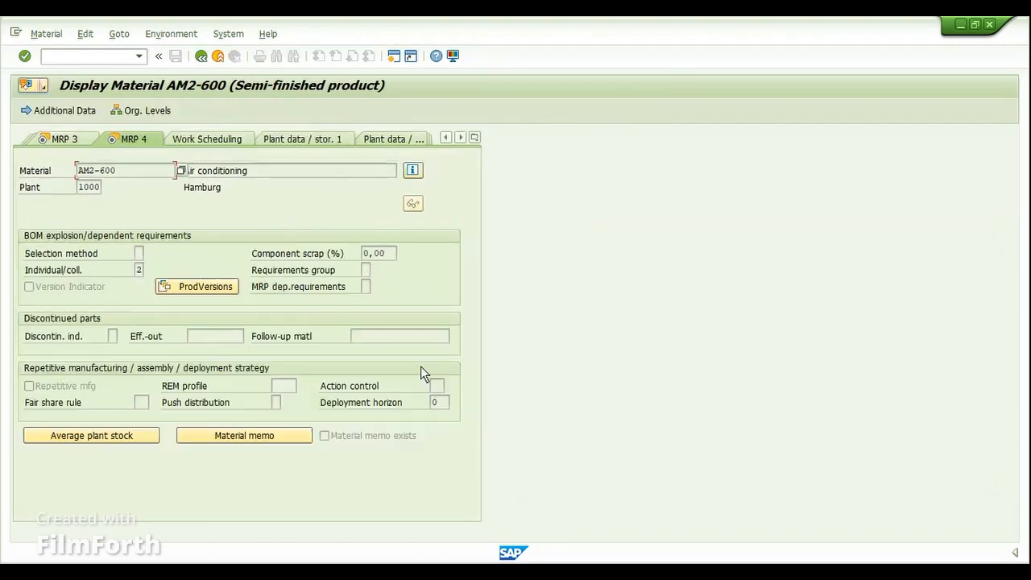
pyautogui.click(140, 274)
pyautogui.click(151, 270)
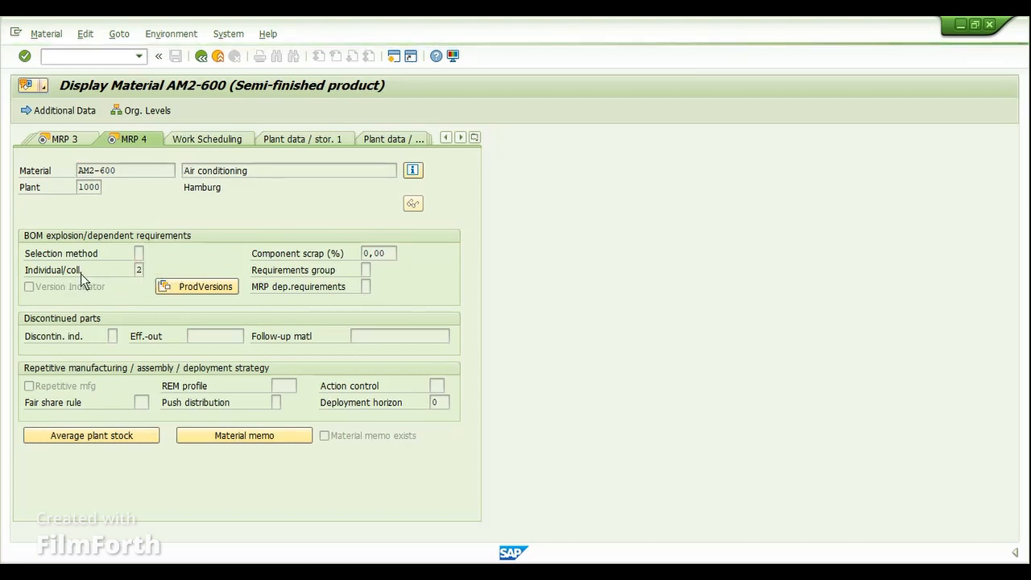
pyautogui.moveTo(165, 141); pyautogui.dragTo(544, 153)
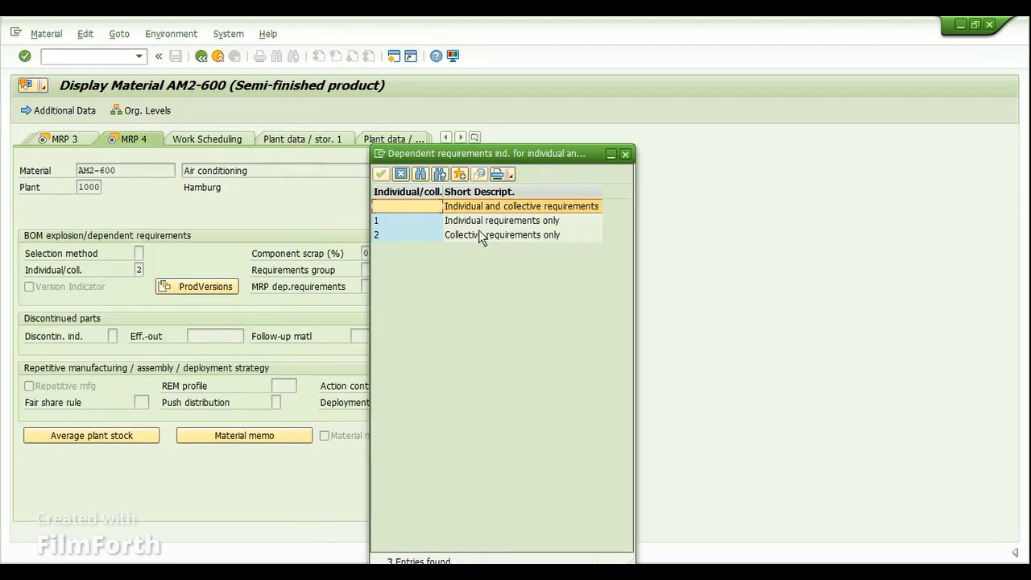
pyautogui.click(394, 220)
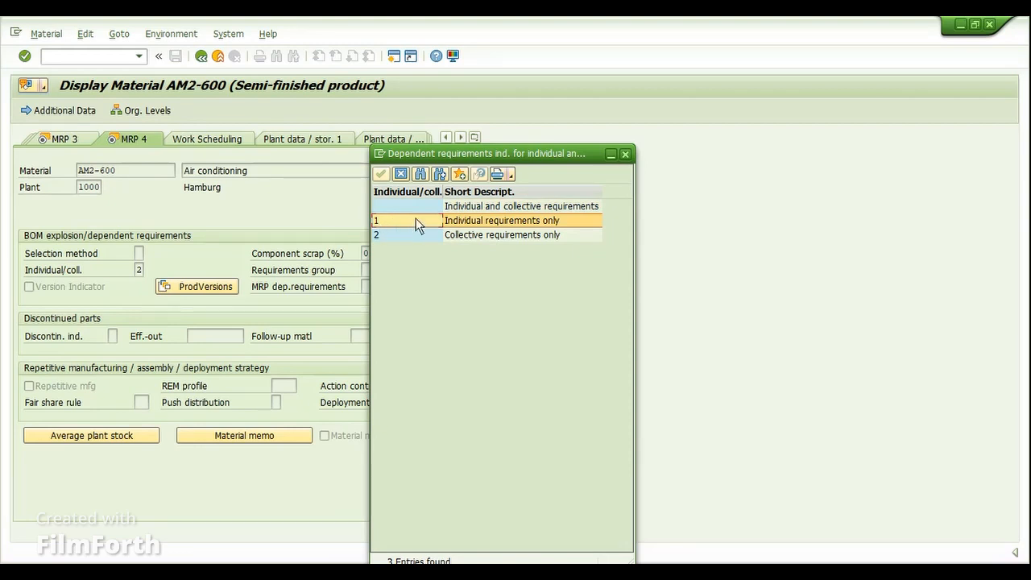
pyautogui.doubleClick(416, 219)
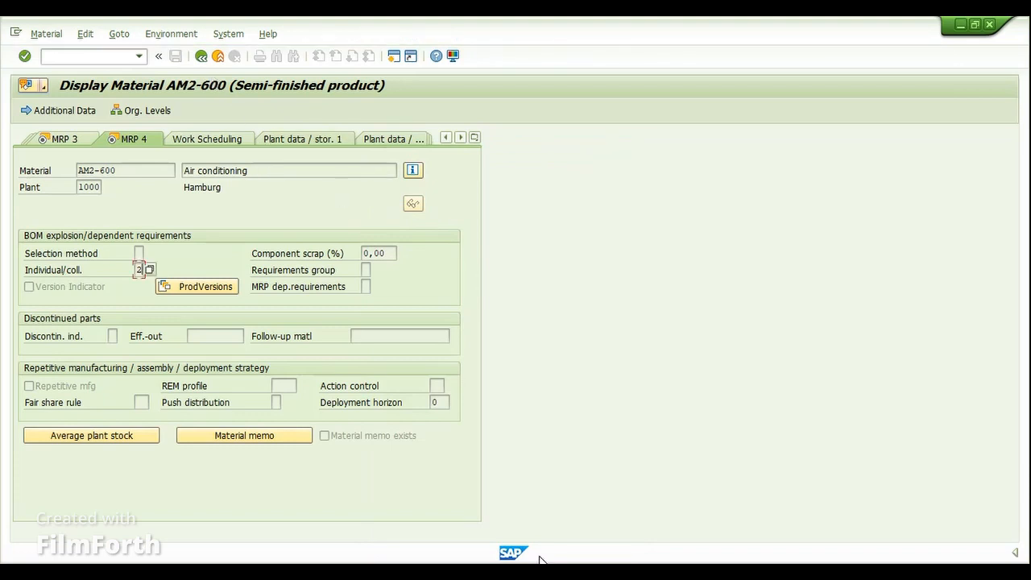
# Switch to the goods receipt session, enter the production order number and select it for copying.
pyautogui.click(422, 572)
pyautogui.click(483, 507)
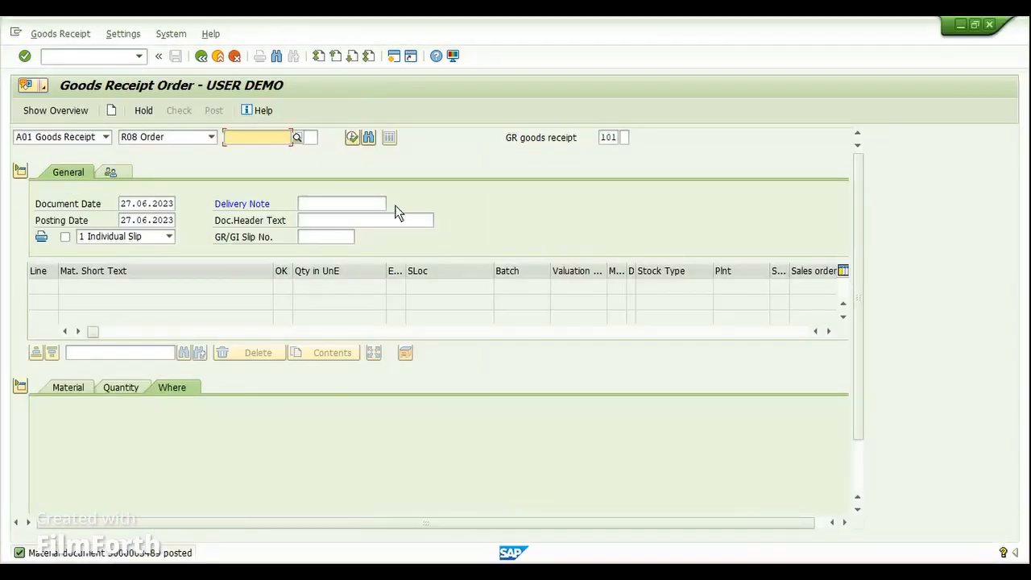
pyautogui.write('60006450')
pyautogui.hotkey('ctrl', 'a')
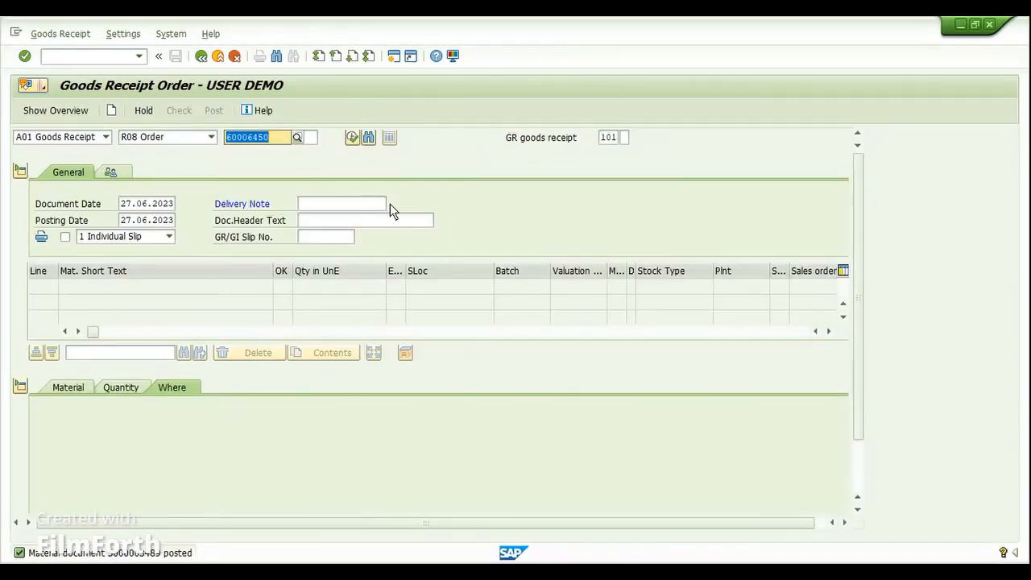
# Start CO02 in a new session and open the same production order for change.
pyautogui.press('Return')
pyautogui.hotkey('ctrl', '/')
pyautogui.write('/NCO02')
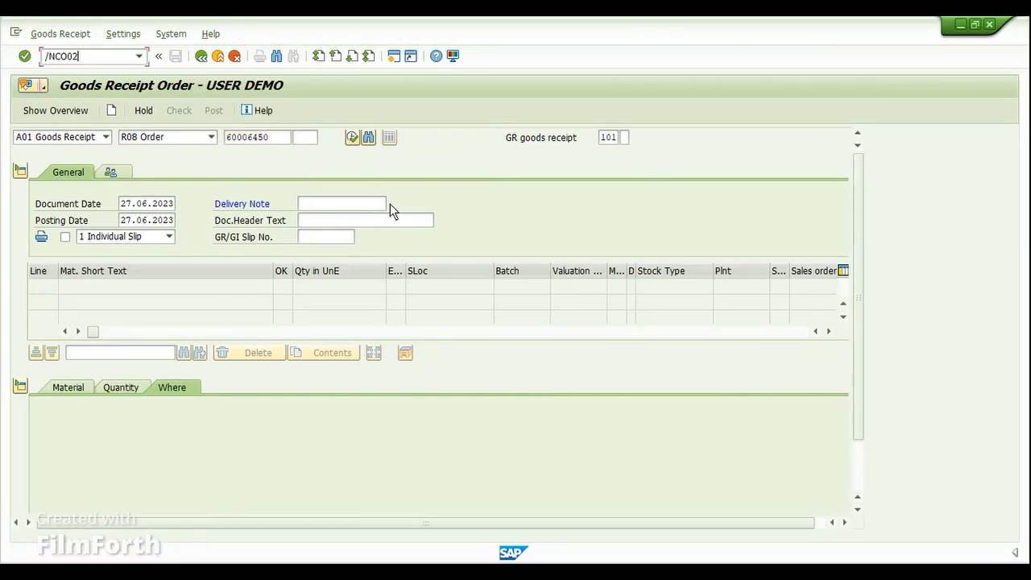
pyautogui.press('Return')
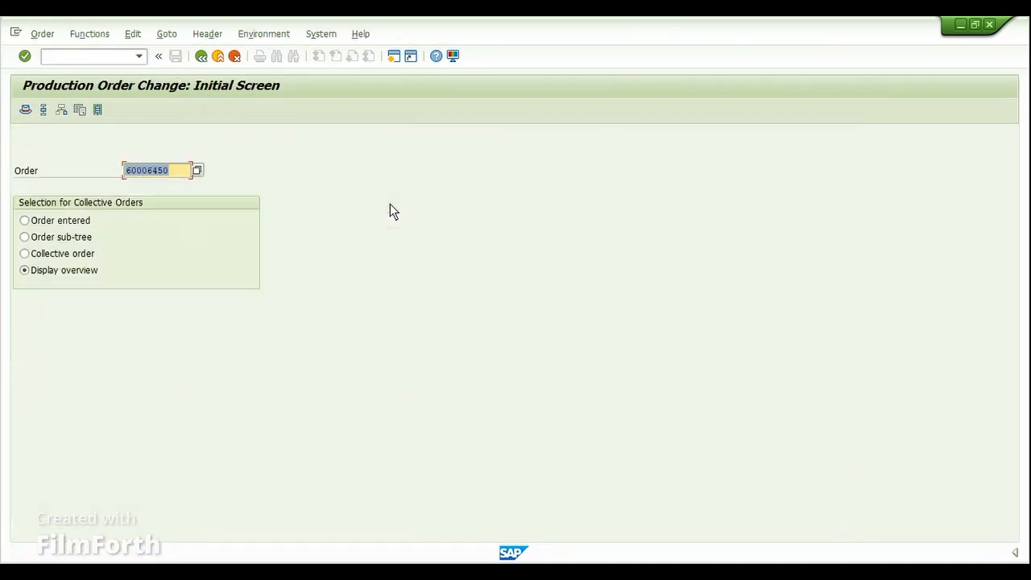
pyautogui.press('Return')
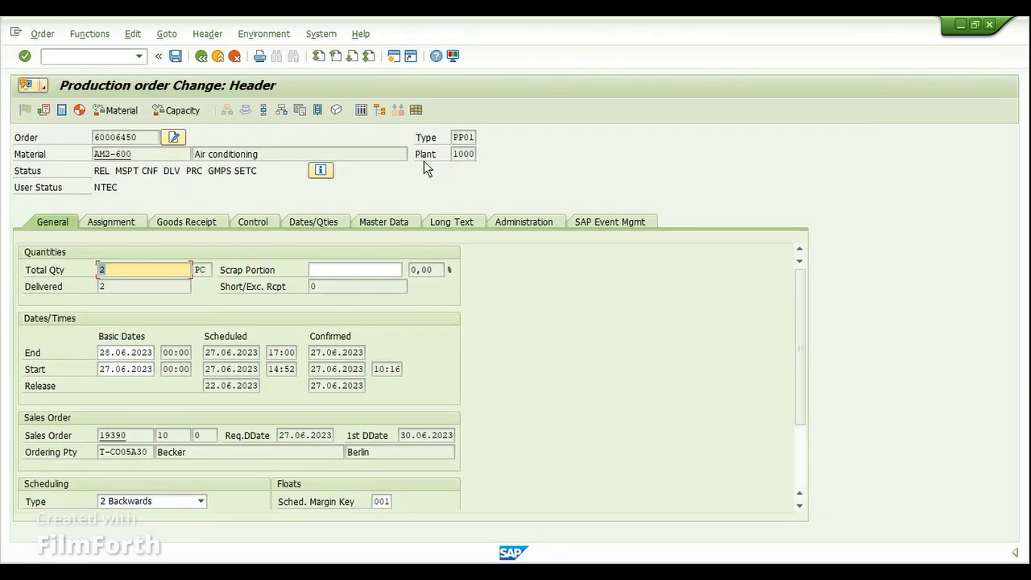
# Open the order's component overview, widen the Special Stock column and clear the Shell component's special stock indicator.
pyautogui.click(288, 115)
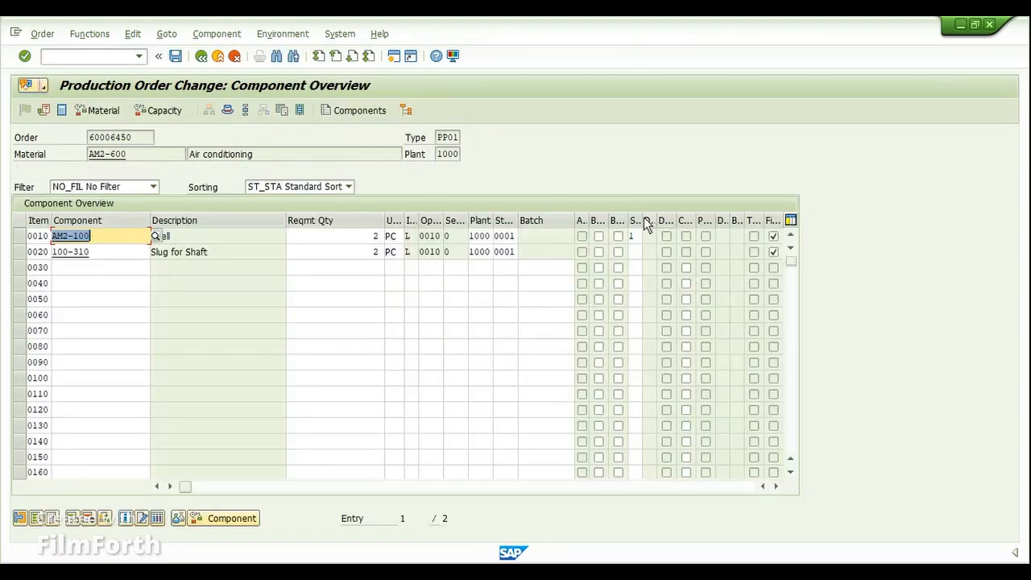
pyautogui.moveTo(645, 220); pyautogui.dragTo(690, 220)
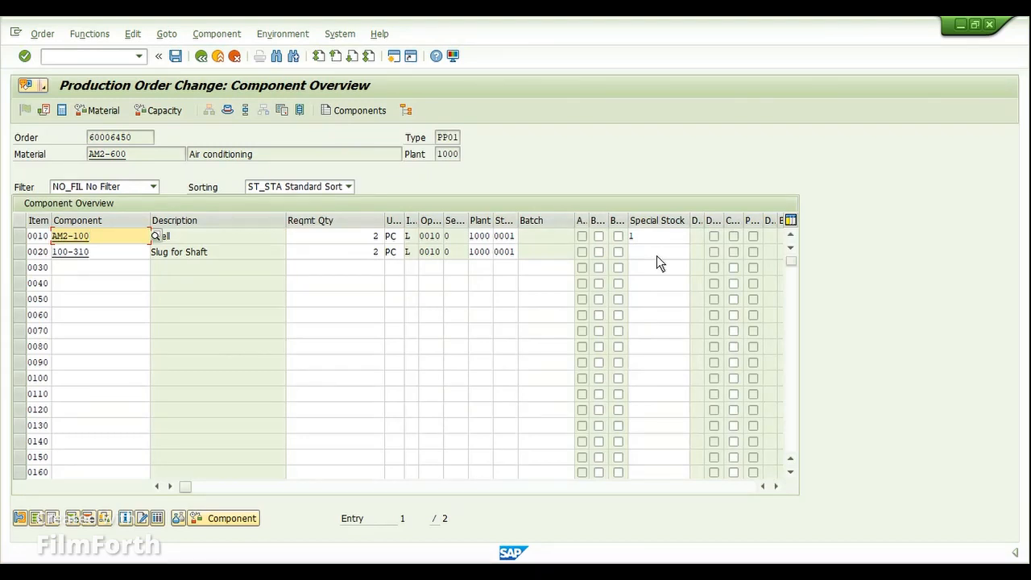
pyautogui.click(658, 243)
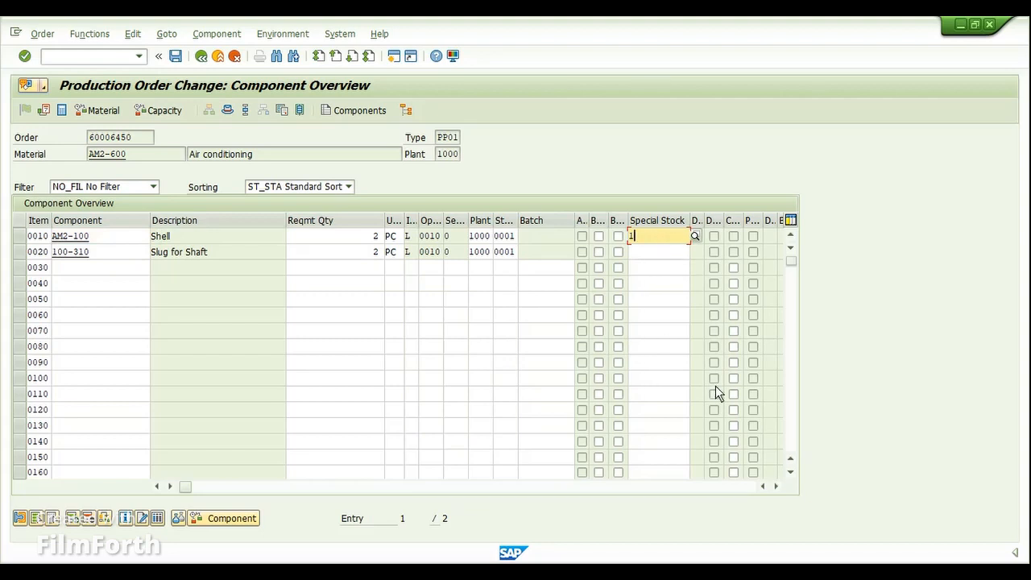
pyautogui.press('Return')
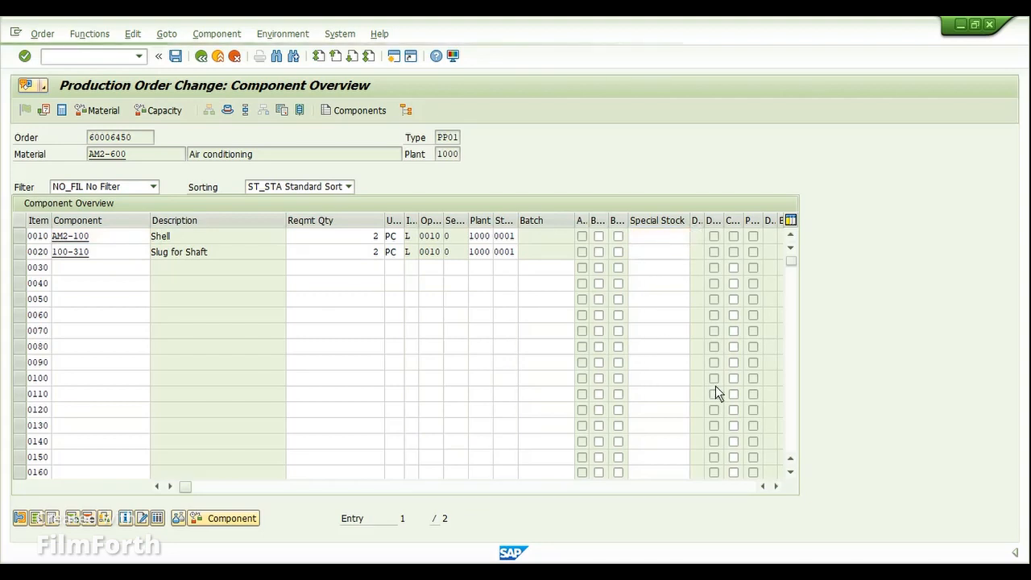
# Try to set the Slug for Shaft component's special stock indicator to 1, Individual customer stock, and confirm the entry.
pyautogui.click(655, 252)
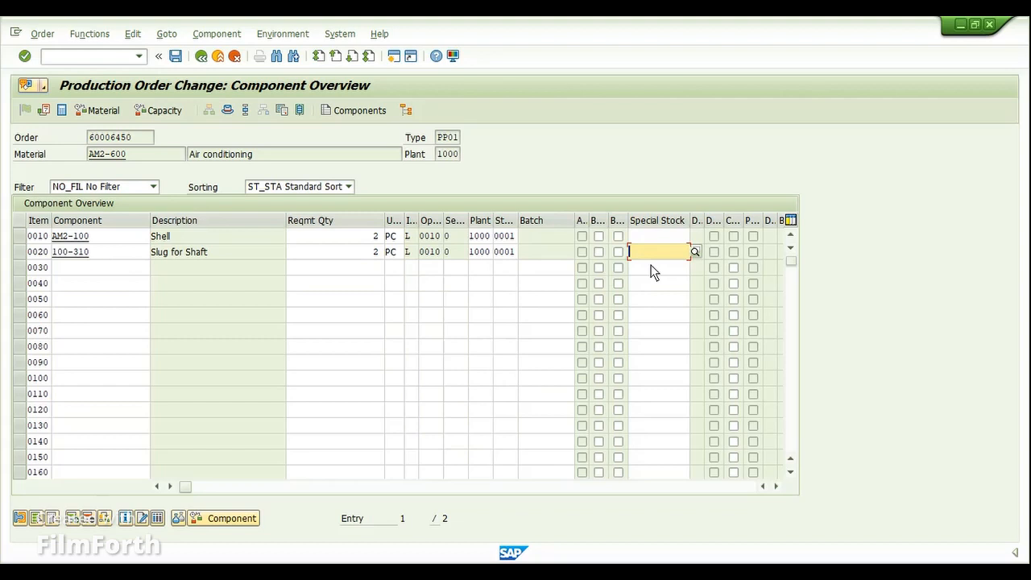
pyautogui.click(693, 252)
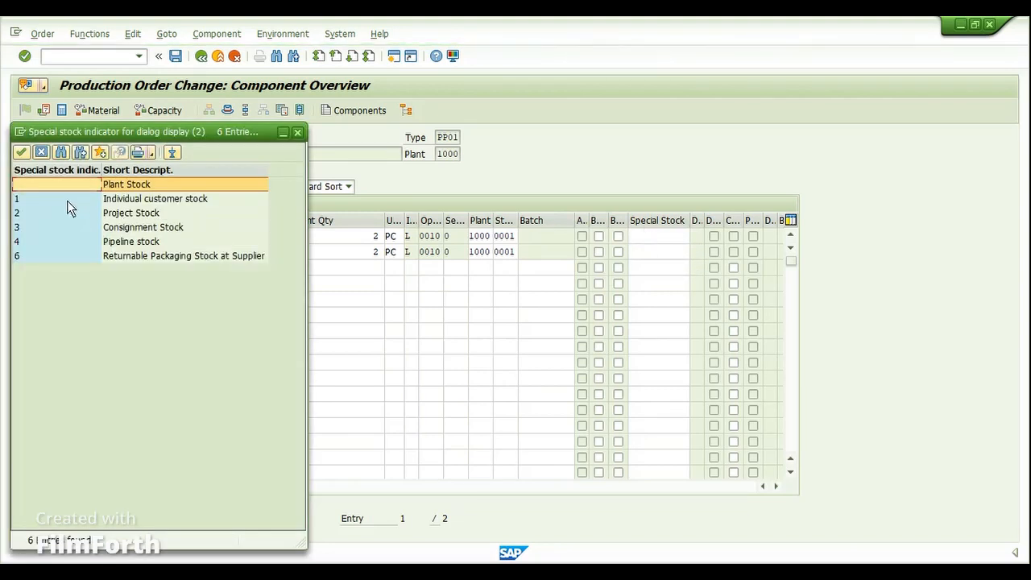
pyautogui.click(62, 202)
pyautogui.click(63, 201)
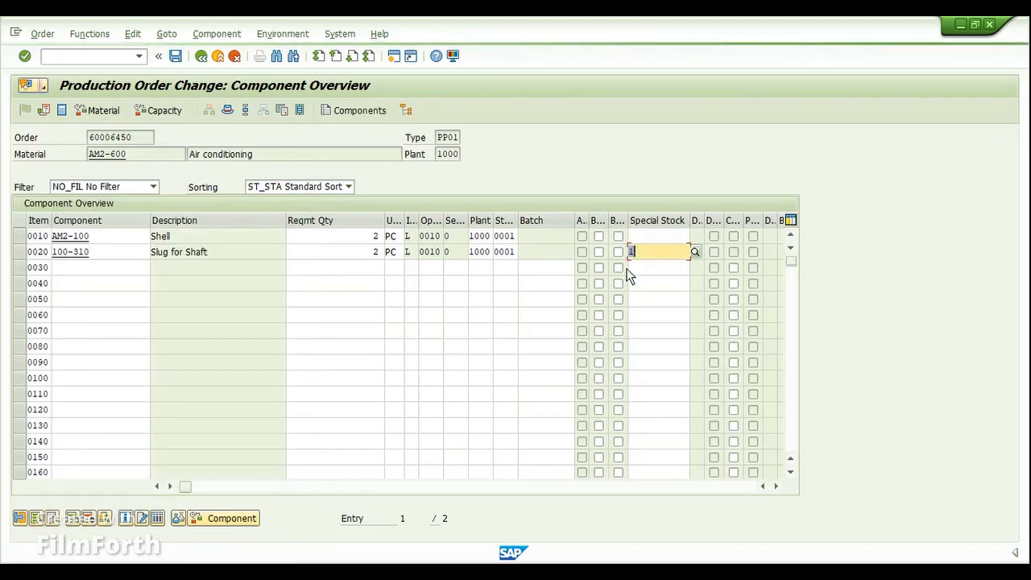
pyautogui.click(654, 286)
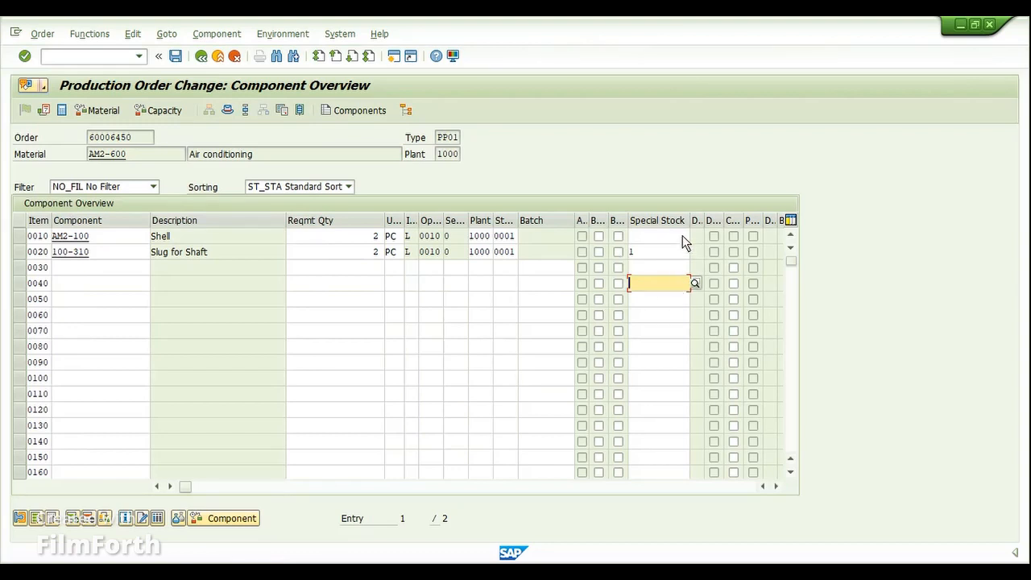
pyautogui.moveTo(690, 220); pyautogui.dragTo(706, 220)
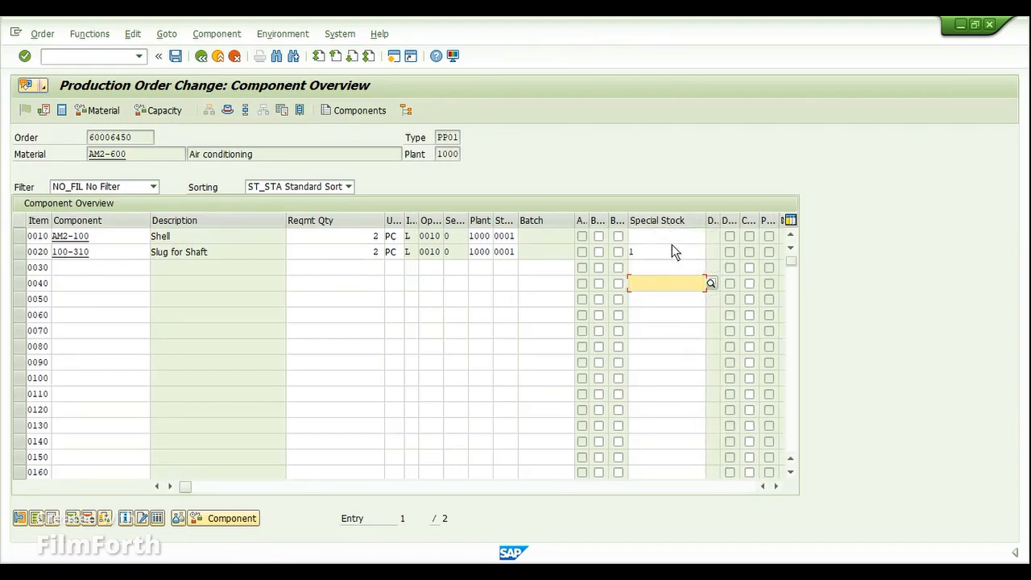
pyautogui.press('Return')
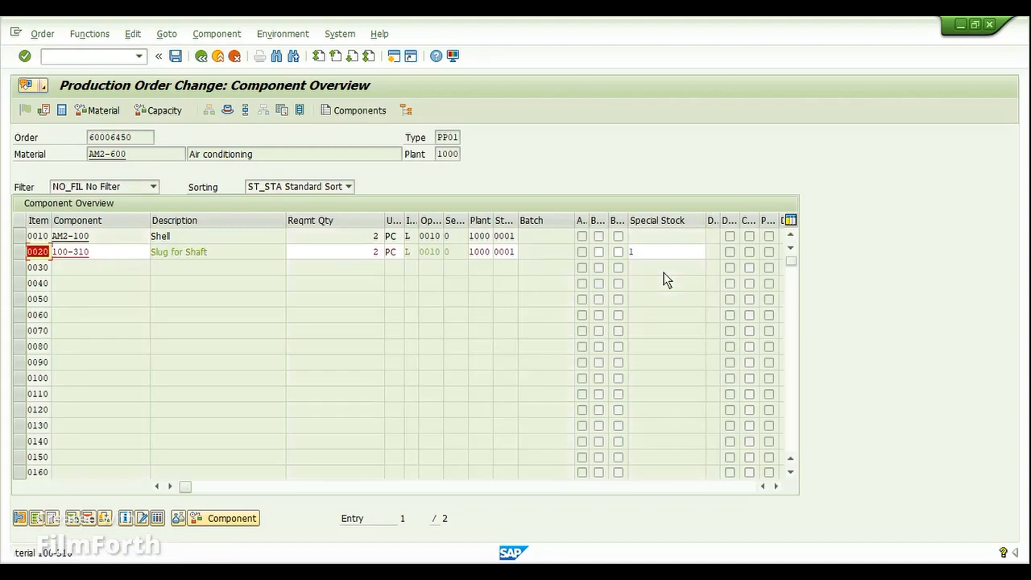
pyautogui.press('Return')
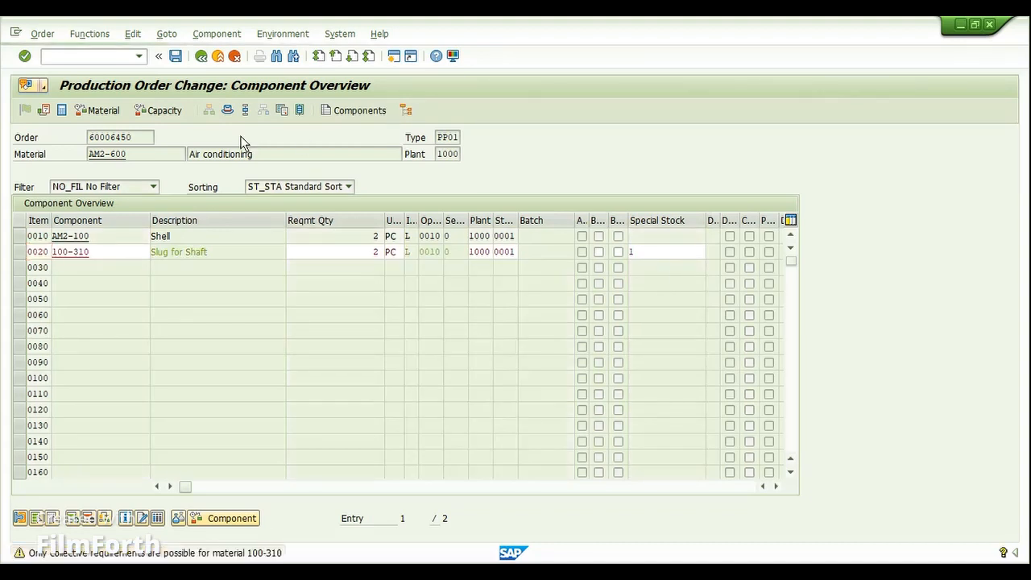